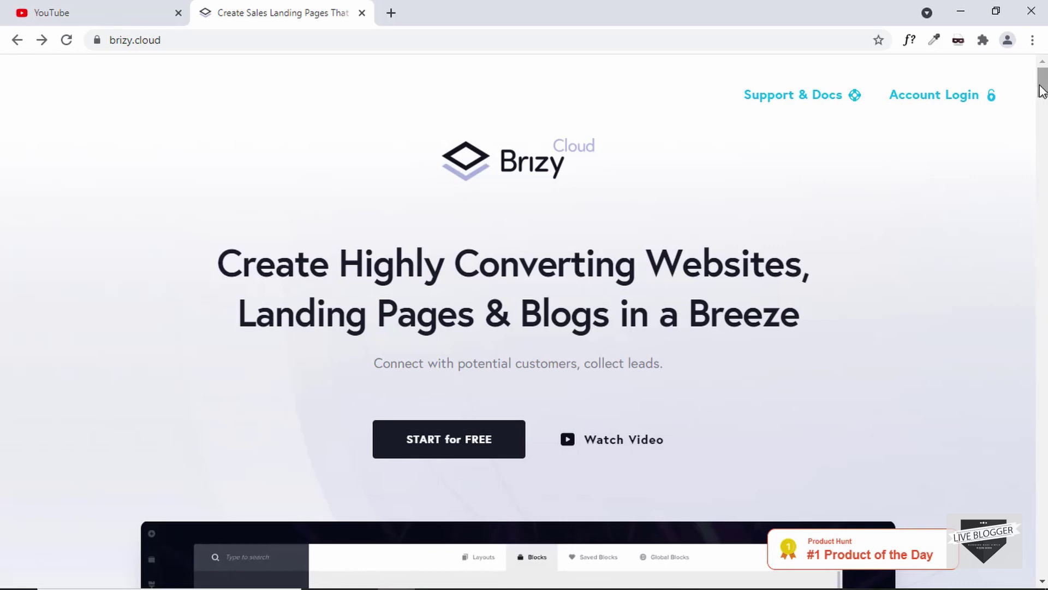
Look through the Brizy Cloud homepage, covering its upcoming features, the Free, Personal and Studio pricing plans, FAQ and integrations
left_click_drag(1041, 85, 1046, 365)
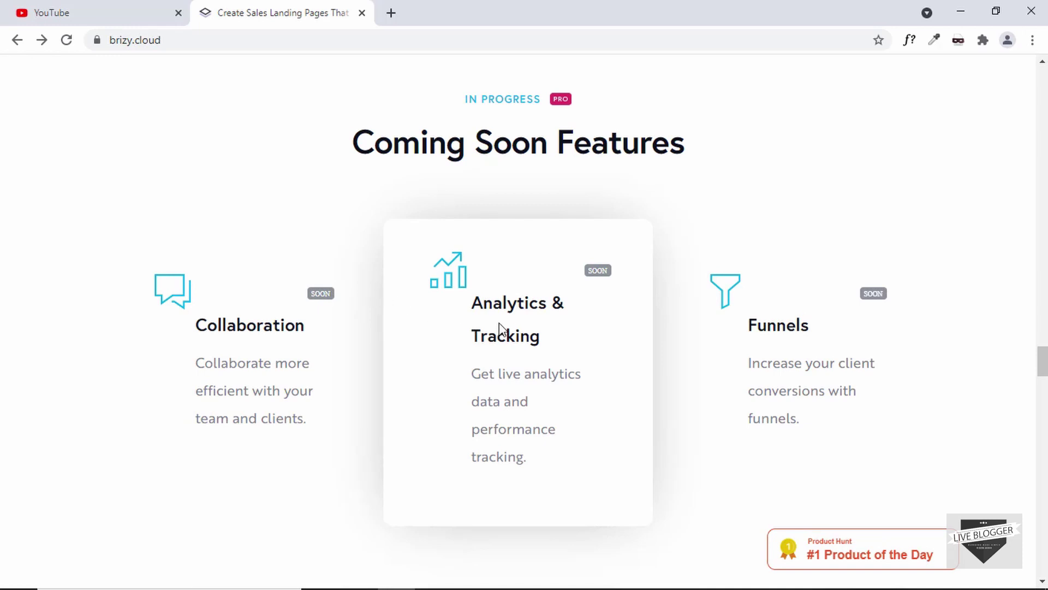
scroll(938, 339, "down", 13)
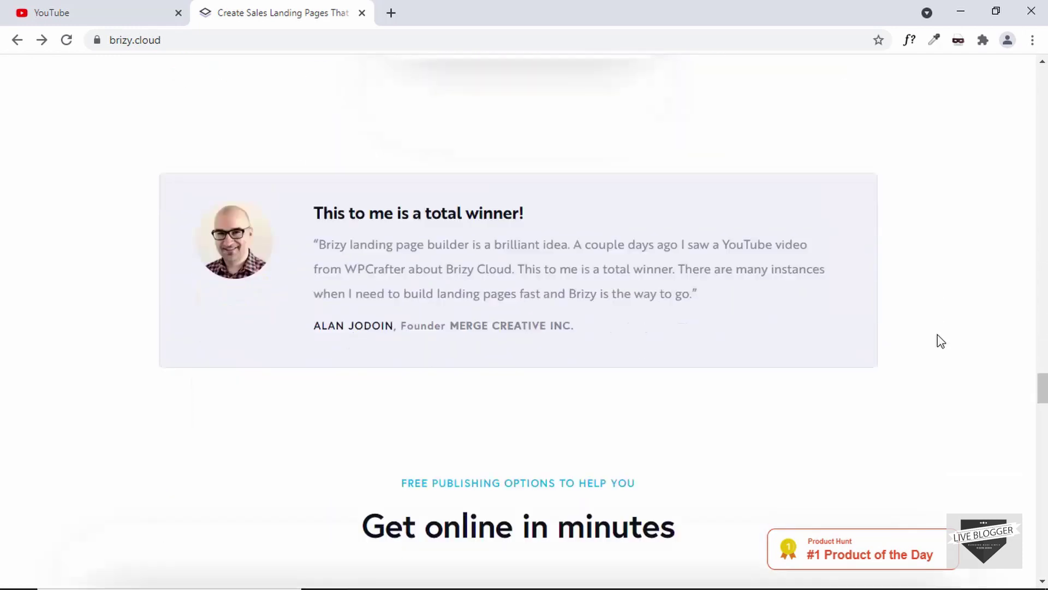
scroll(937, 340, "down", 14)
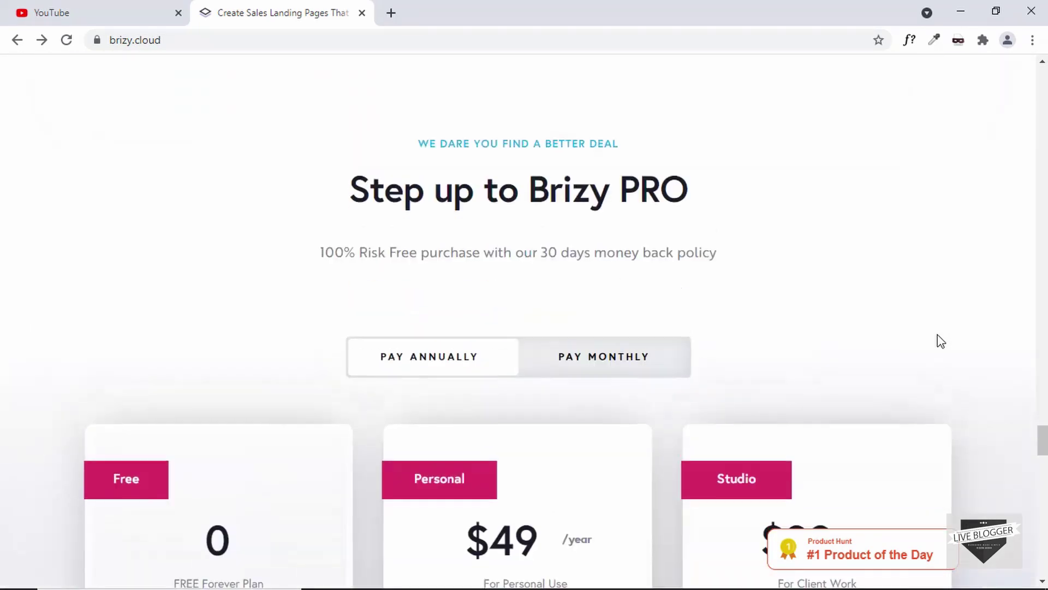
scroll(929, 323, "down", 1)
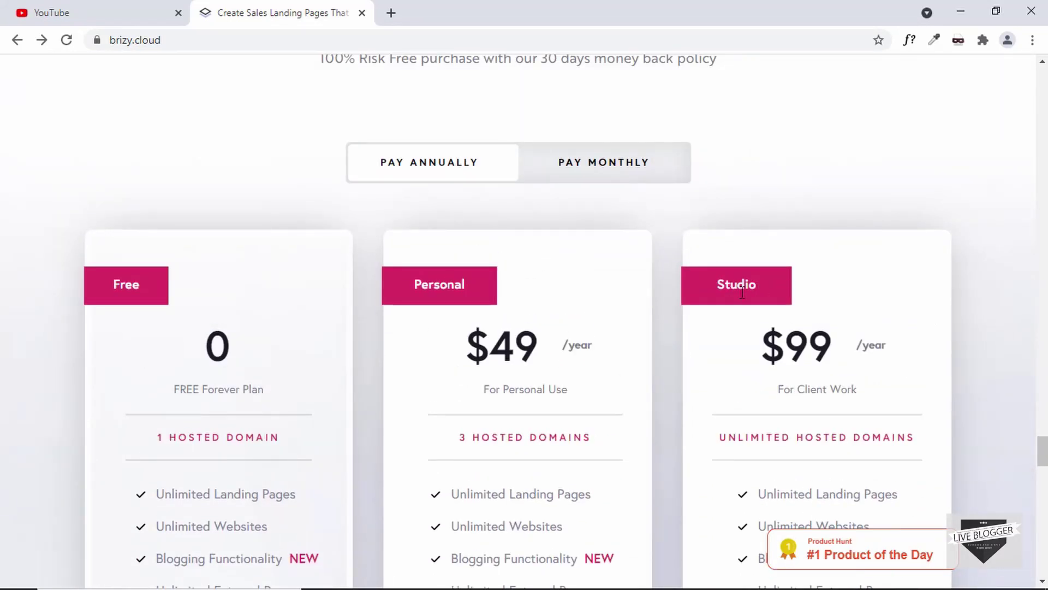
scroll(742, 293, "down", 6)
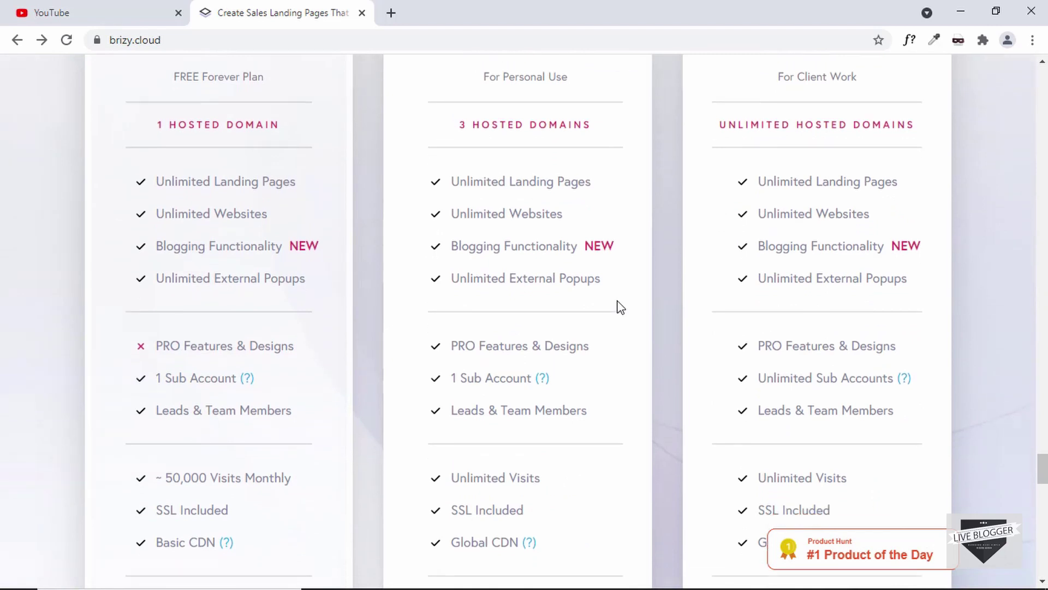
scroll(620, 307, "down", 4)
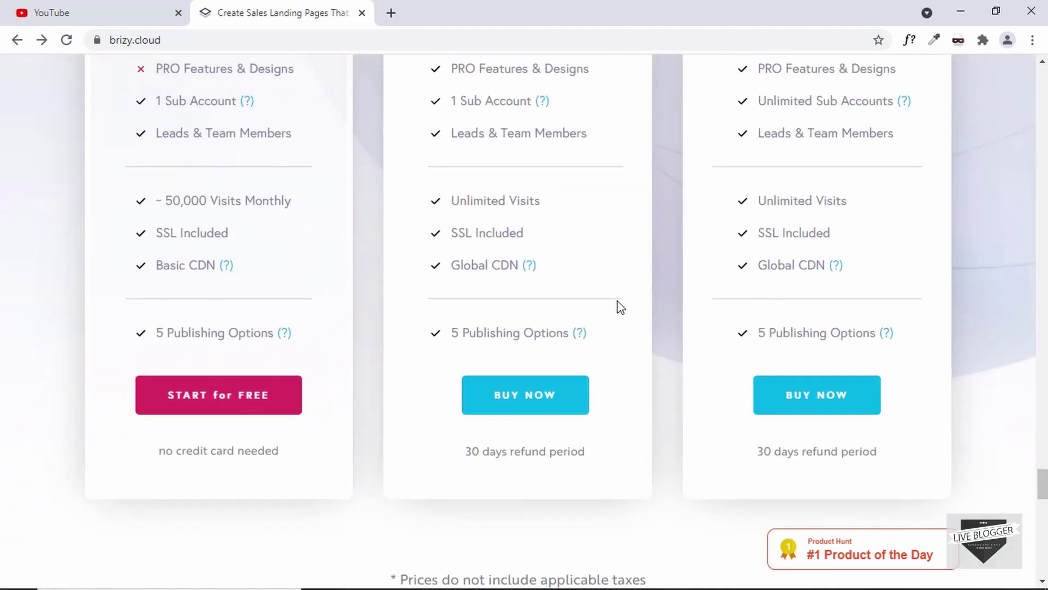
scroll(621, 307, "up", 6)
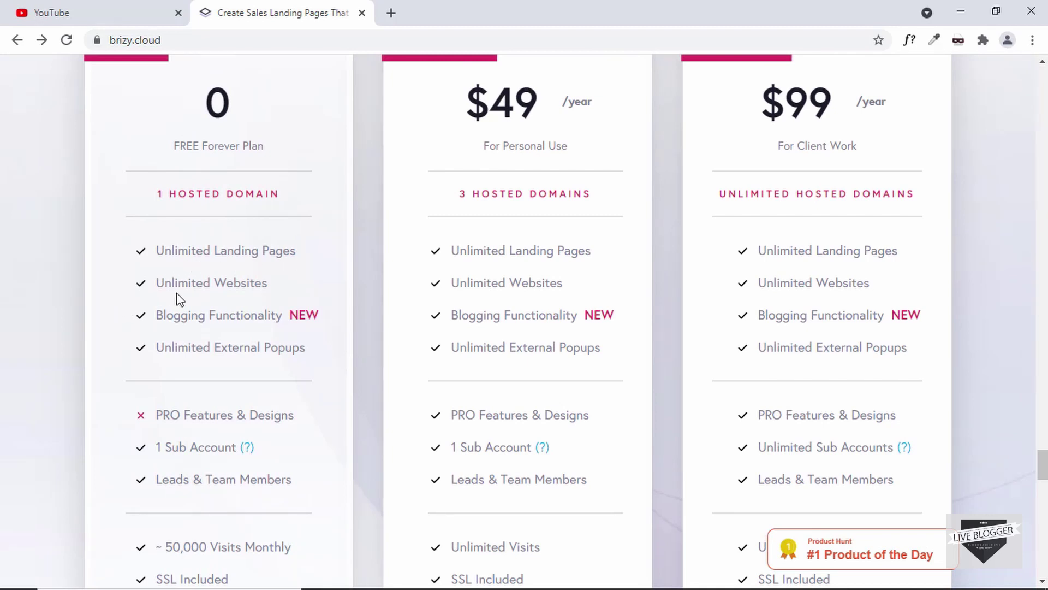
scroll(276, 410, "down", 7)
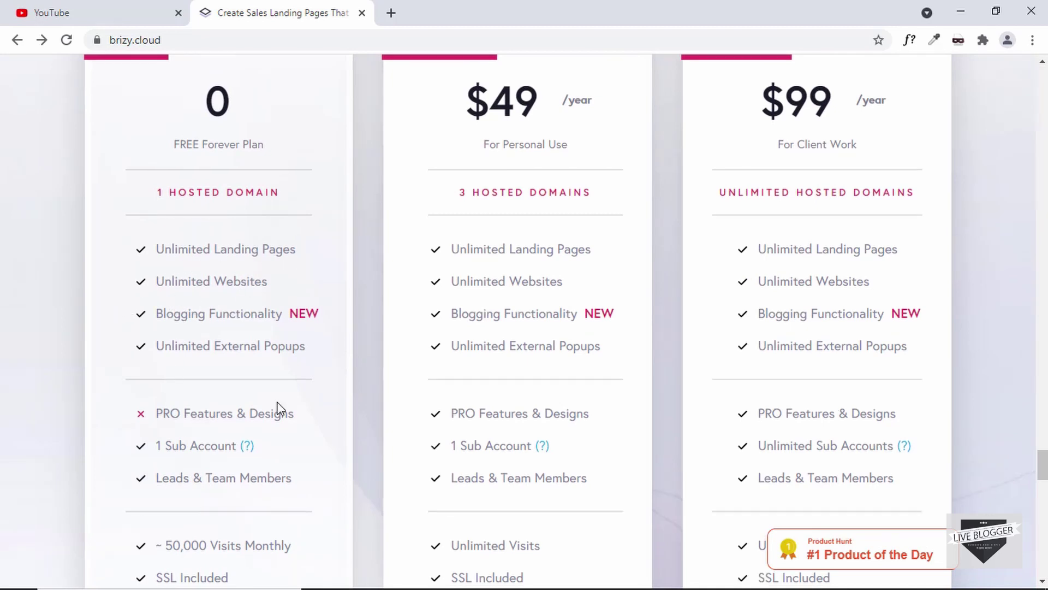
scroll(1005, 454, "down", 12)
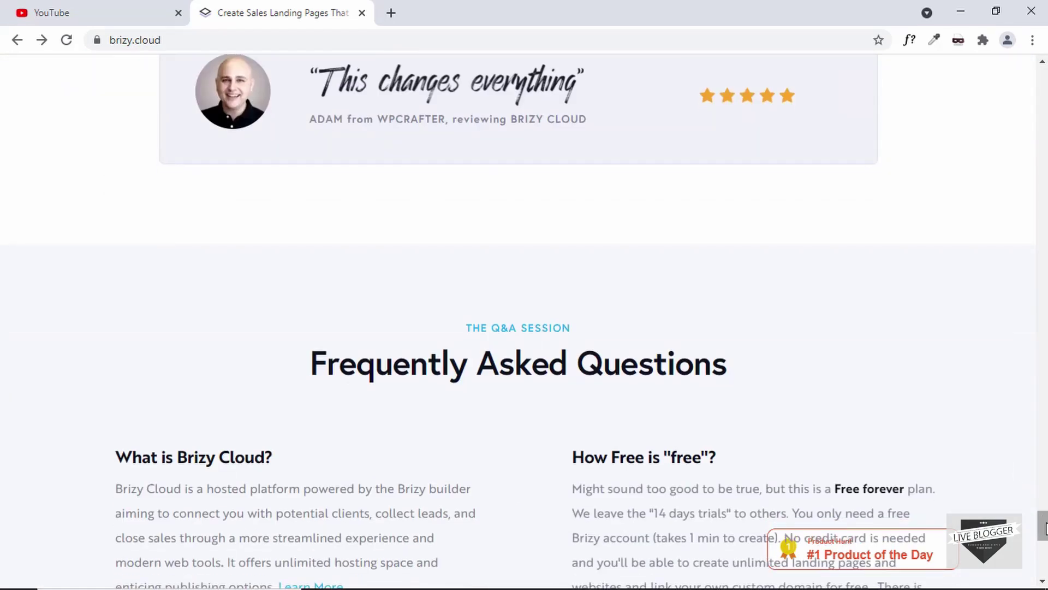
left_click_drag(1043, 515, 1043, 277)
scroll(524, 322, "down", 8)
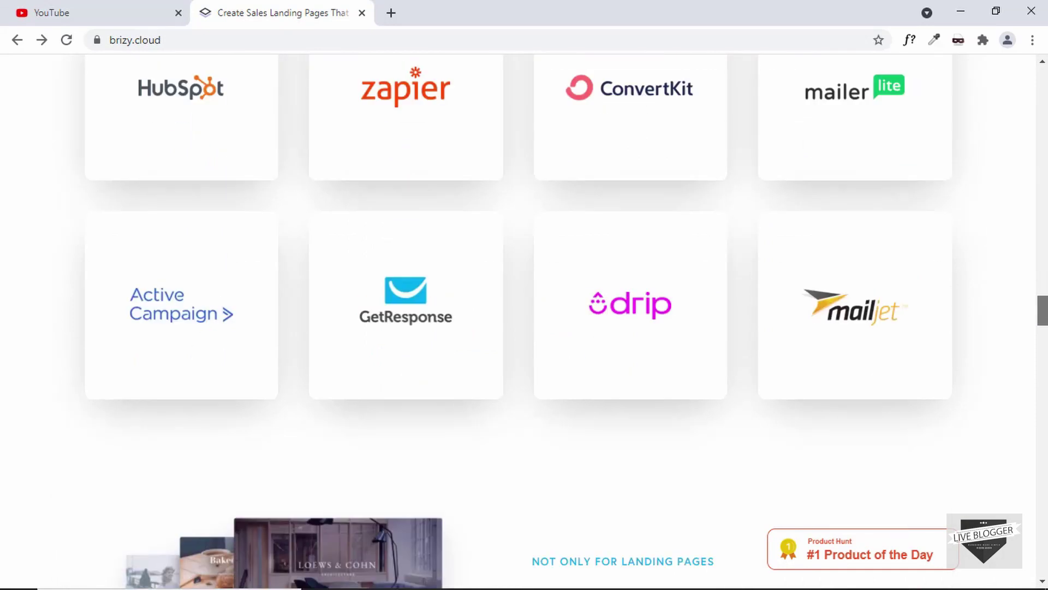
left_click_drag(1043, 322, 1043, 330)
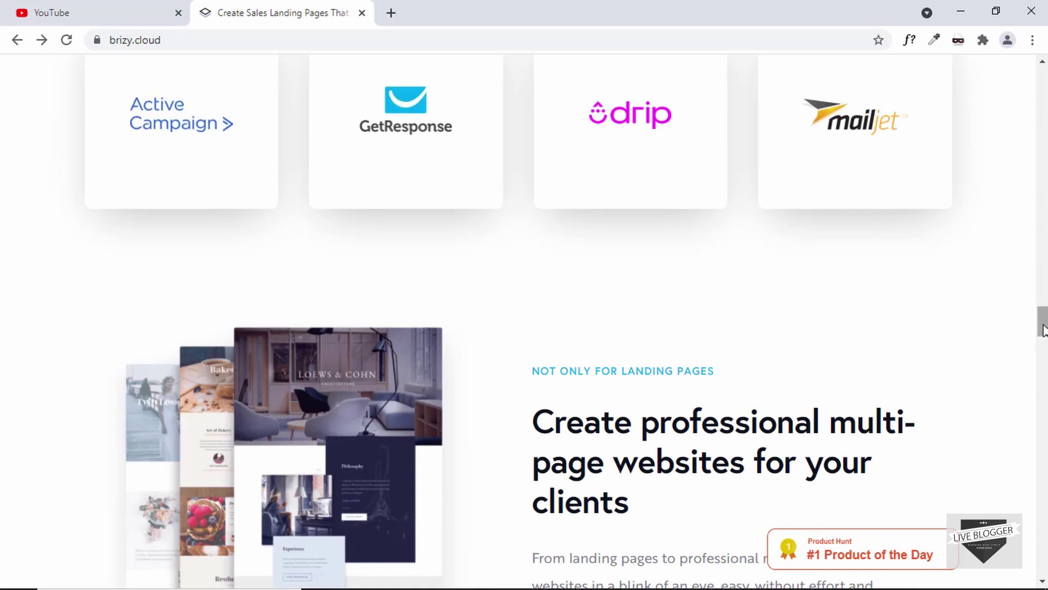
left_click_drag(1043, 330, 1044, 86)
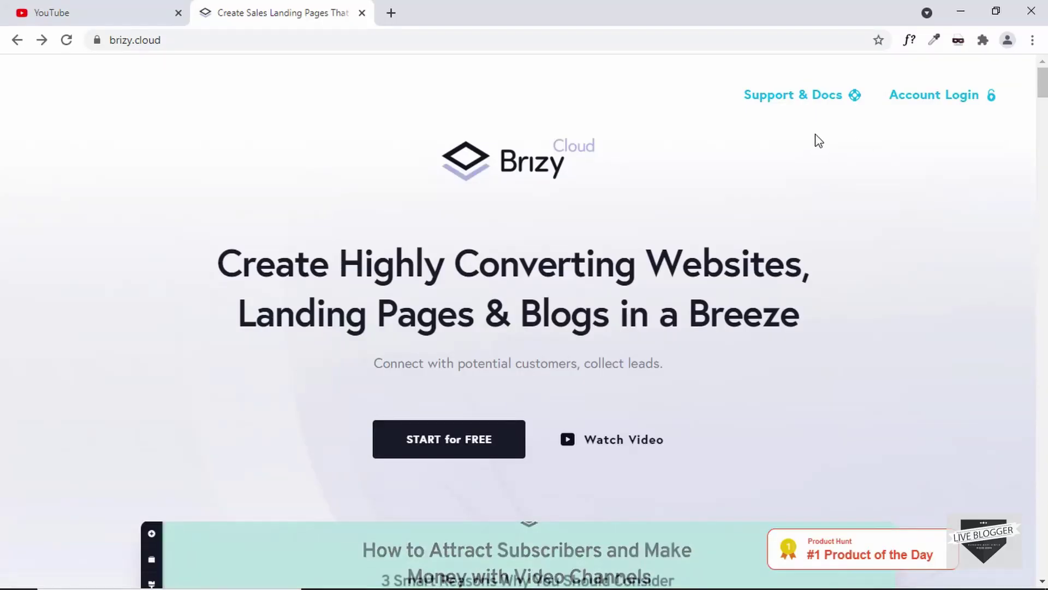
Go to the account dashboard and view the account sign-up form, closing it without filling it in
left_click(946, 98)
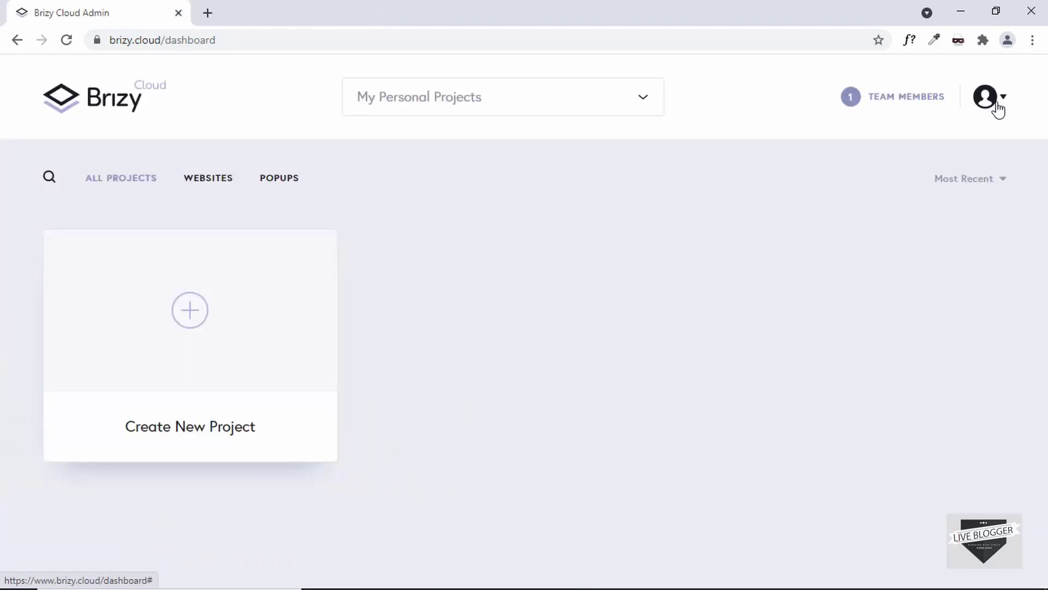
left_click(997, 103)
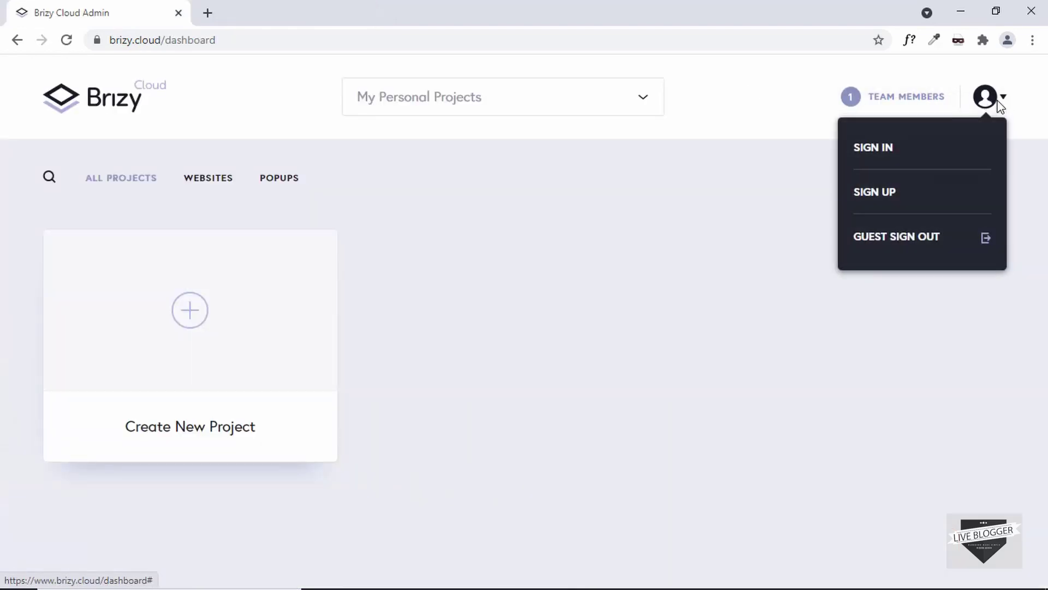
left_click(881, 195)
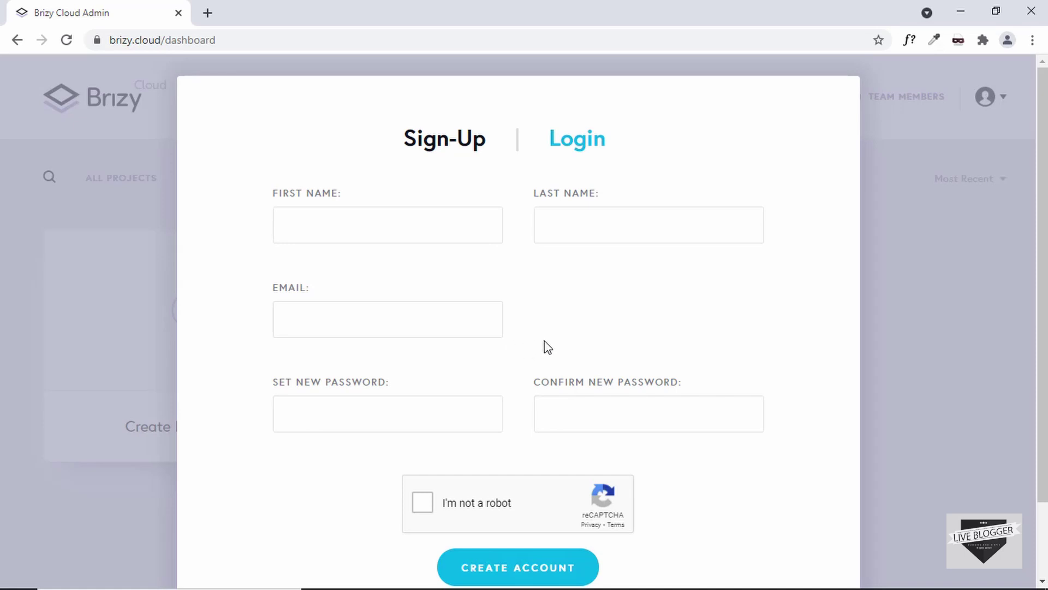
left_click(969, 146)
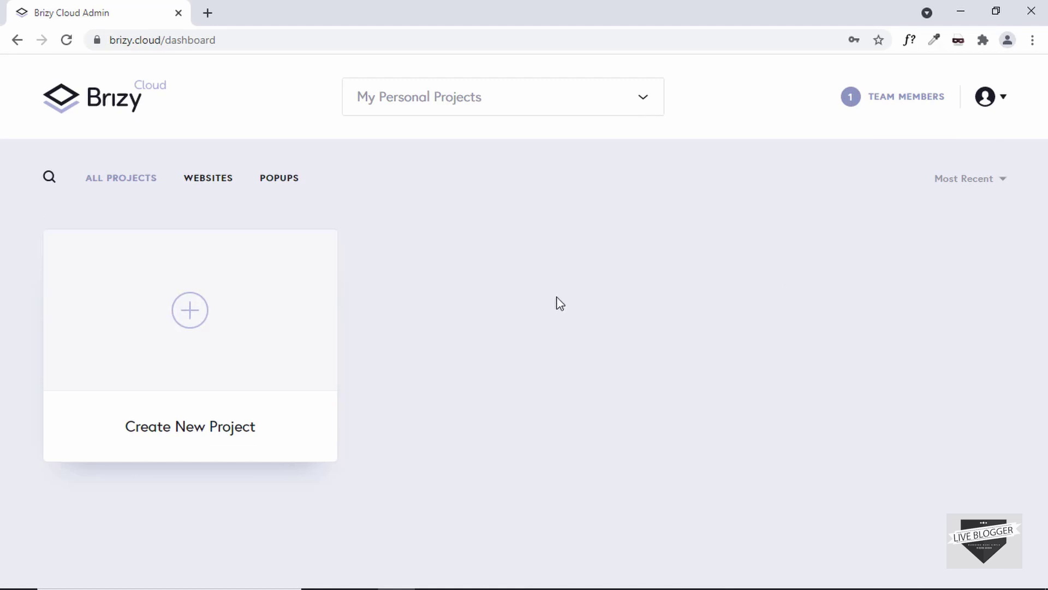
Create a new Website & Landing Page project and rename it "Live Blogger"
left_click(190, 320)
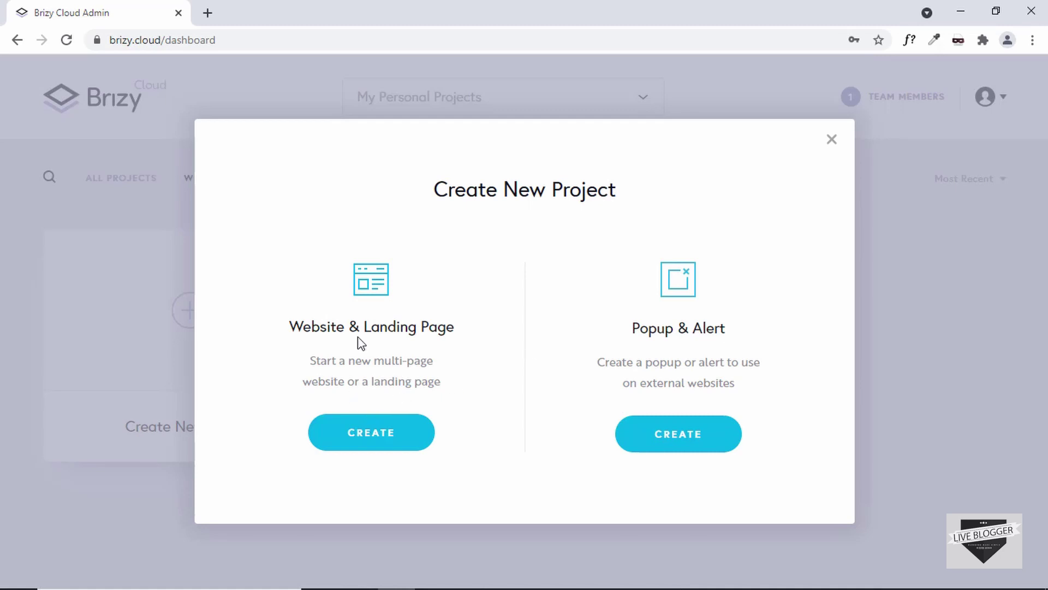
left_click(363, 429)
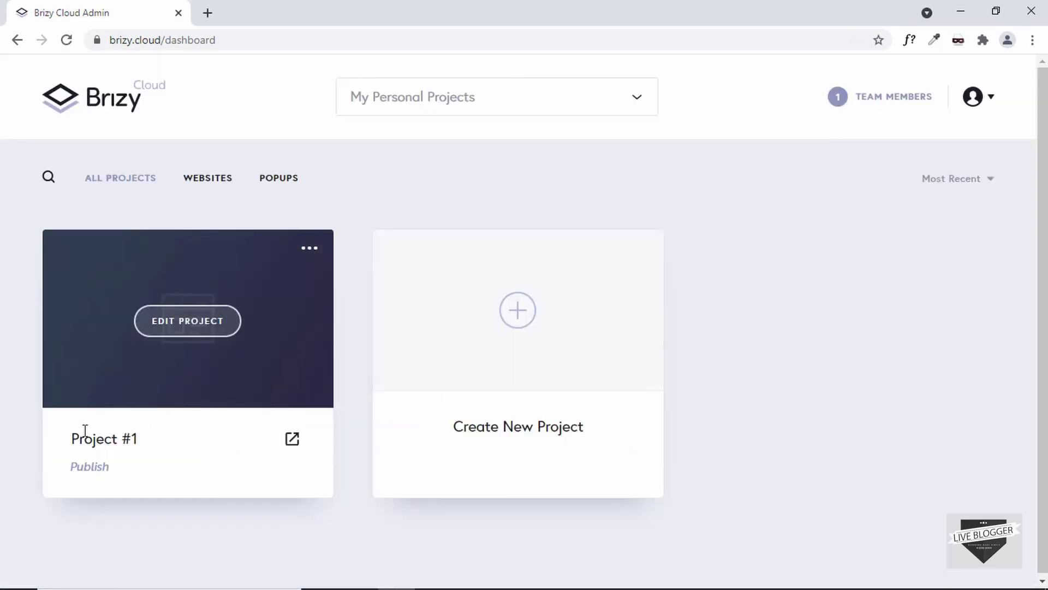
left_click(141, 439)
left_click_drag(148, 437, 38, 444)
type("L")
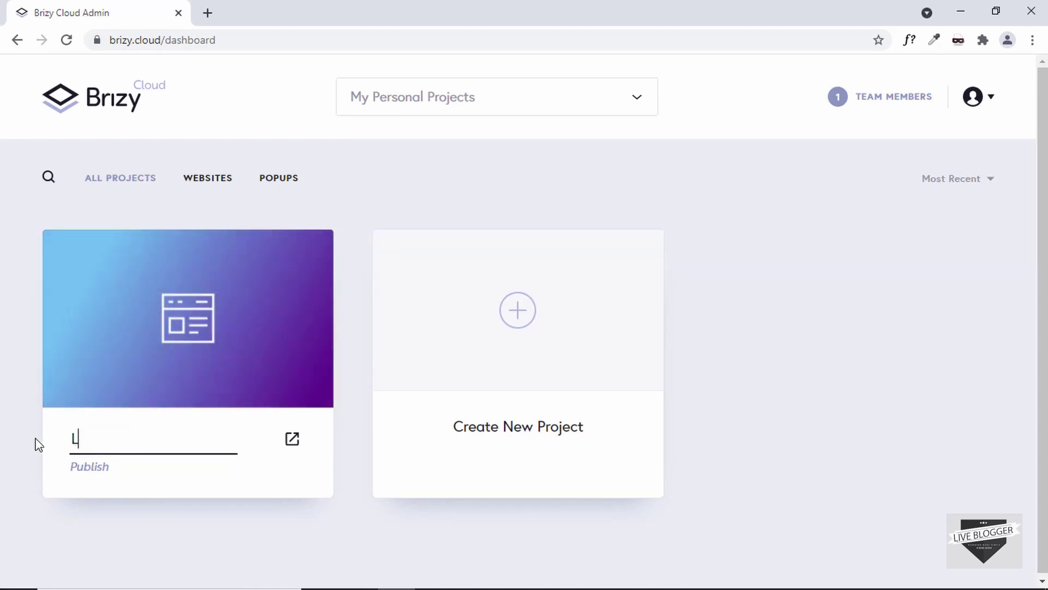
type("ive Blogger")
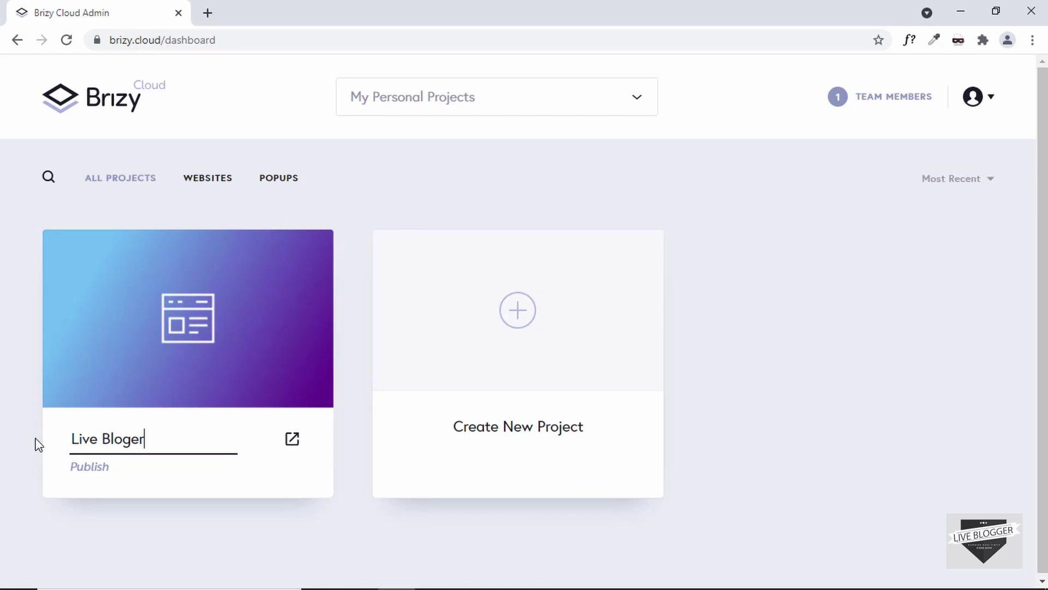
key("BackSpace")
key("BackSpace")
type("ger")
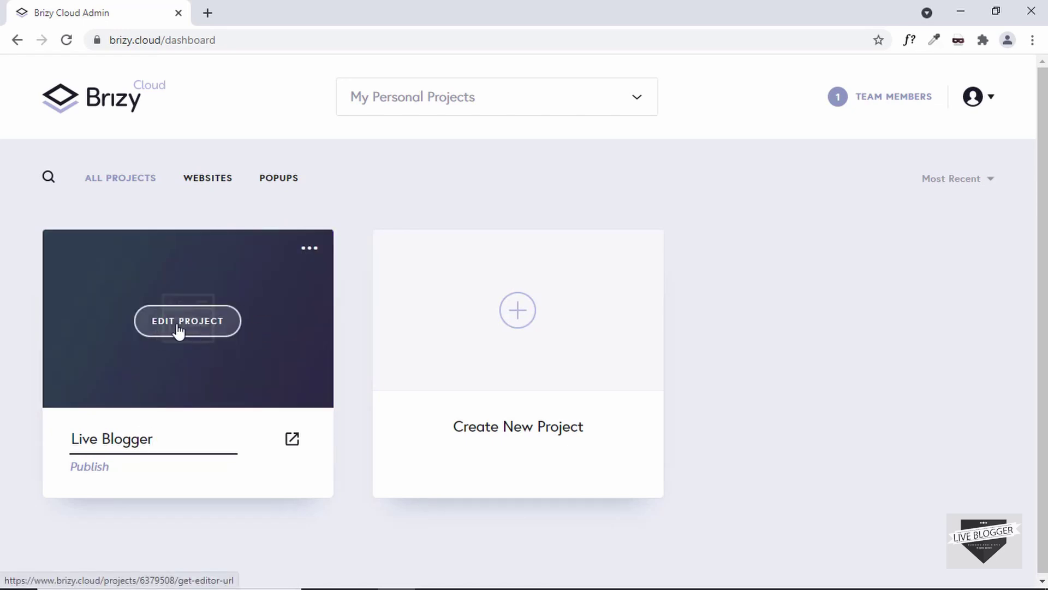
Open the Live Blogger project for editing and add the dark-style "Best Street Coffee Shops" block to the page
left_click(197, 330)
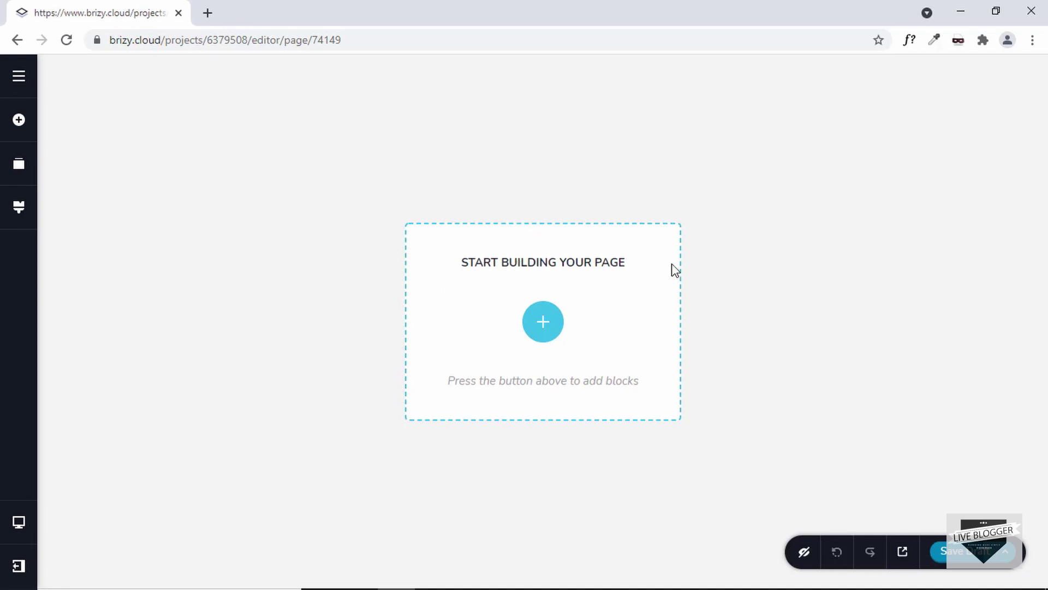
left_click(543, 323)
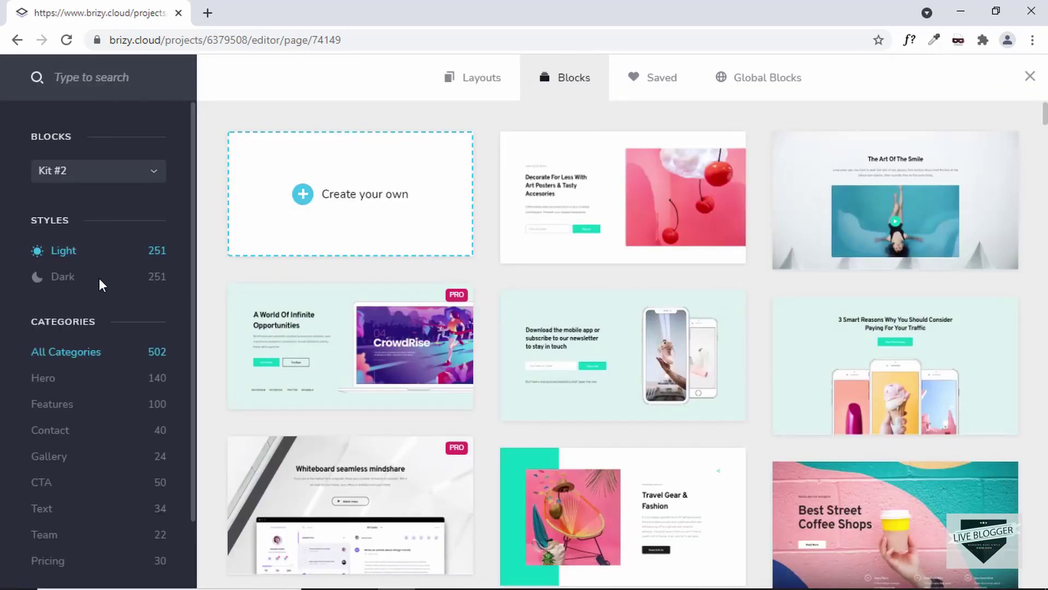
left_click(64, 278)
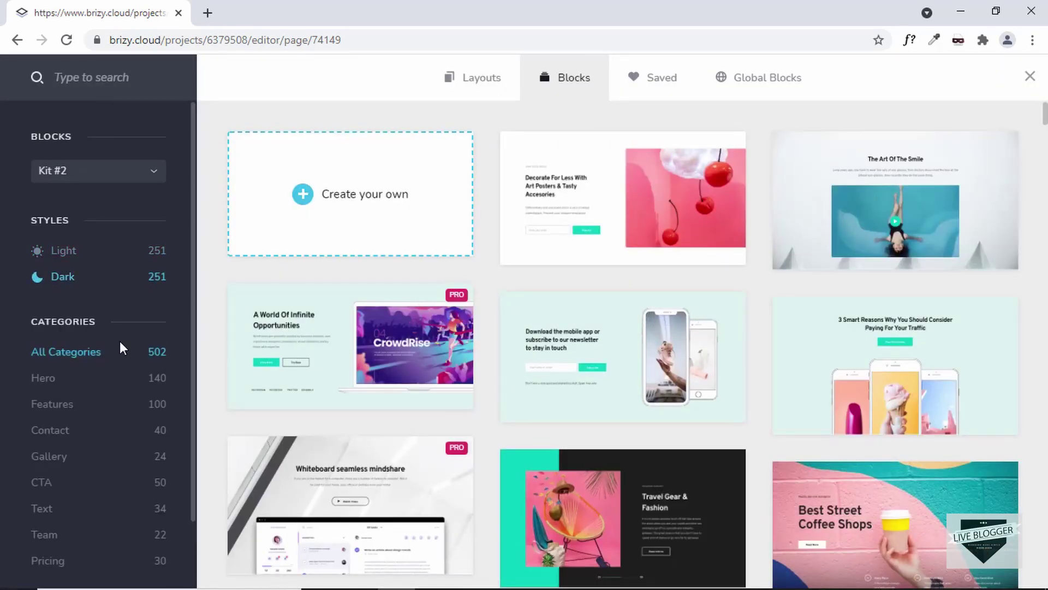
scroll(845, 346, "down", 3)
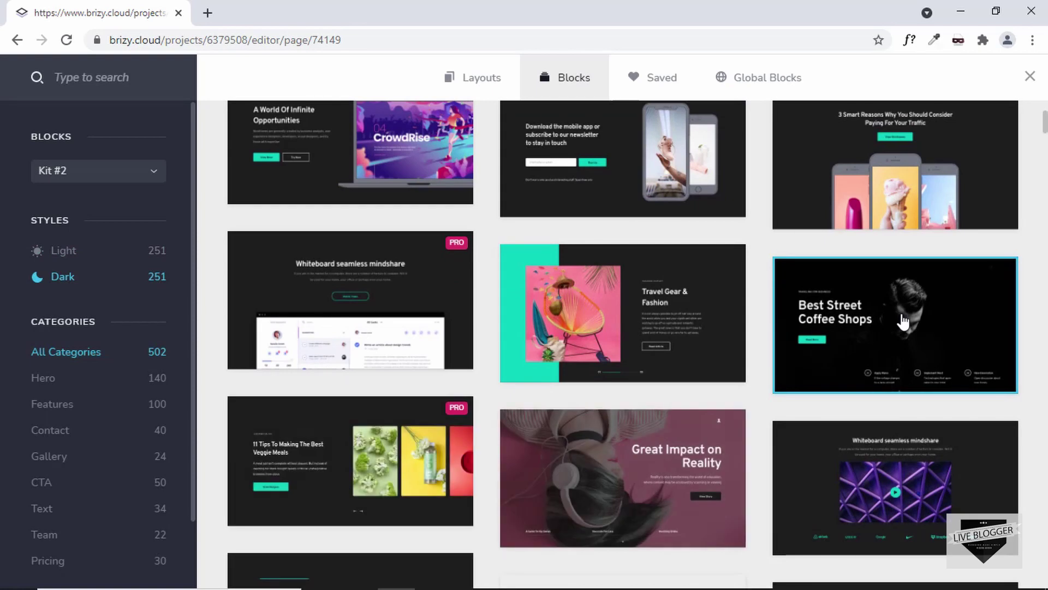
left_click(860, 319)
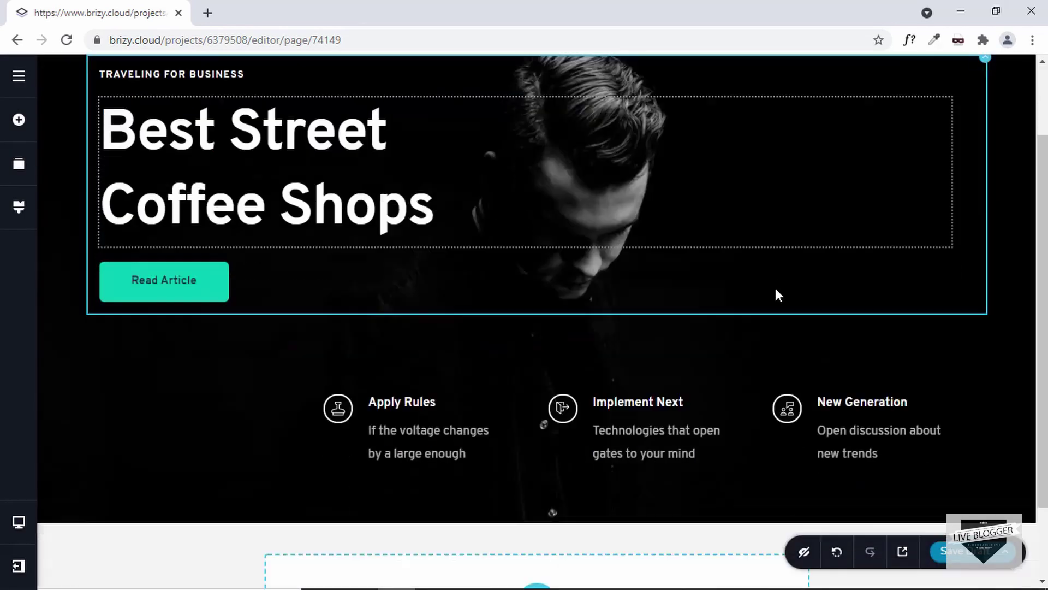
Add the dark "Last workshop stuff" block from the Gallery category below the coffee shops block
left_click(537, 507)
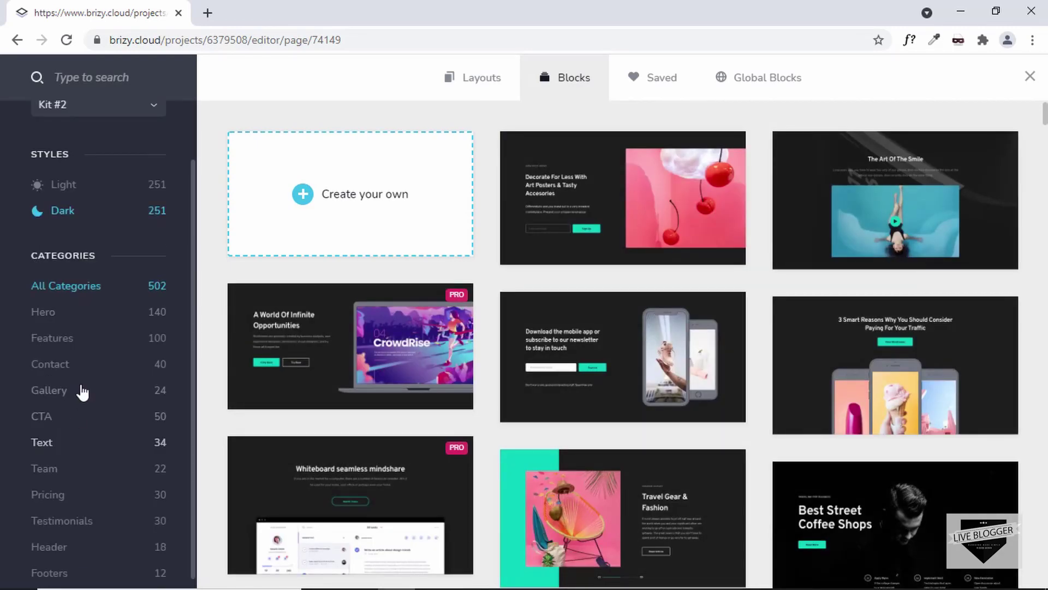
left_click(58, 393)
scroll(724, 356, "down", 3)
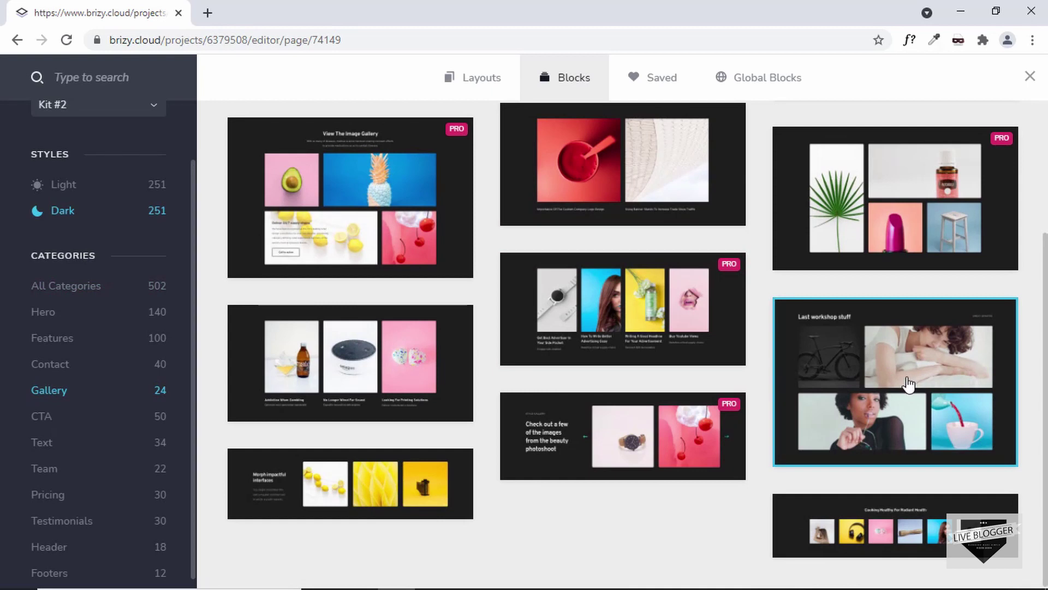
left_click(908, 385)
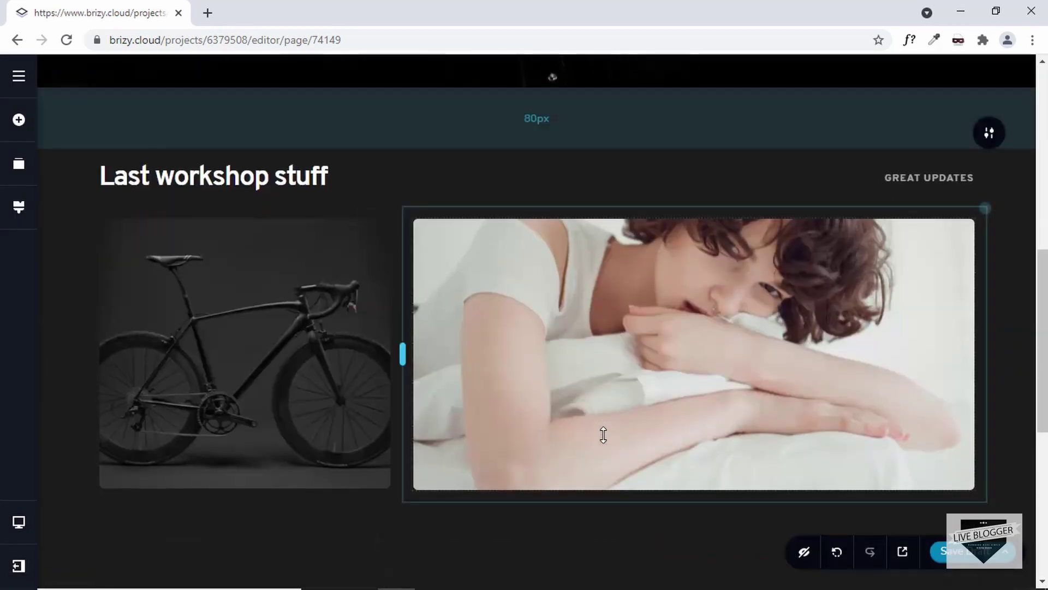
Add the dark "Follow us on social" block from the CTA category of Kit #1 below the workshop gallery
scroll(604, 434, "down", 8)
left_click(536, 503)
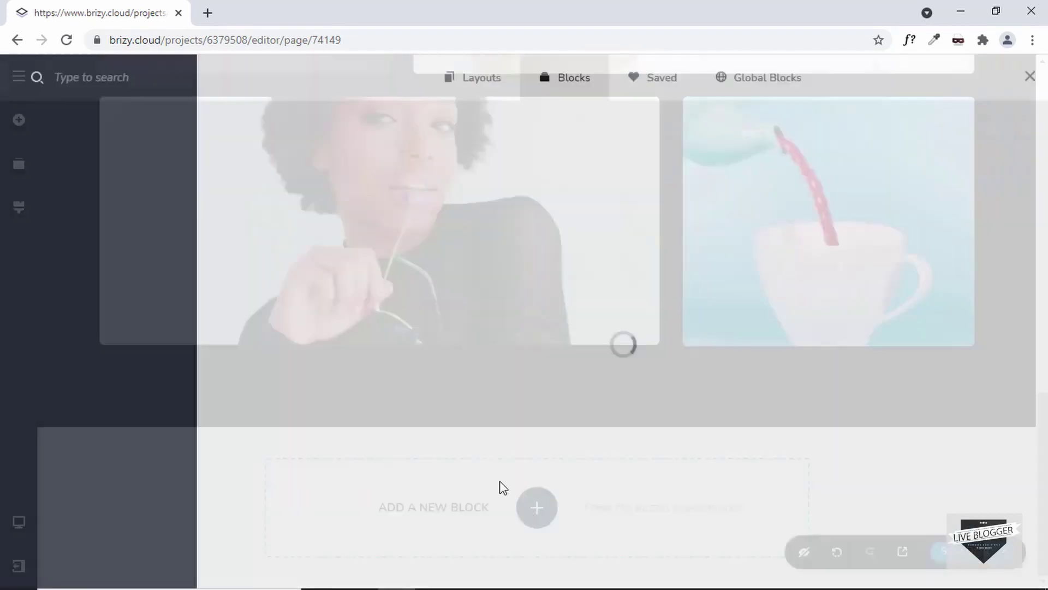
scroll(75, 463, "down", 1)
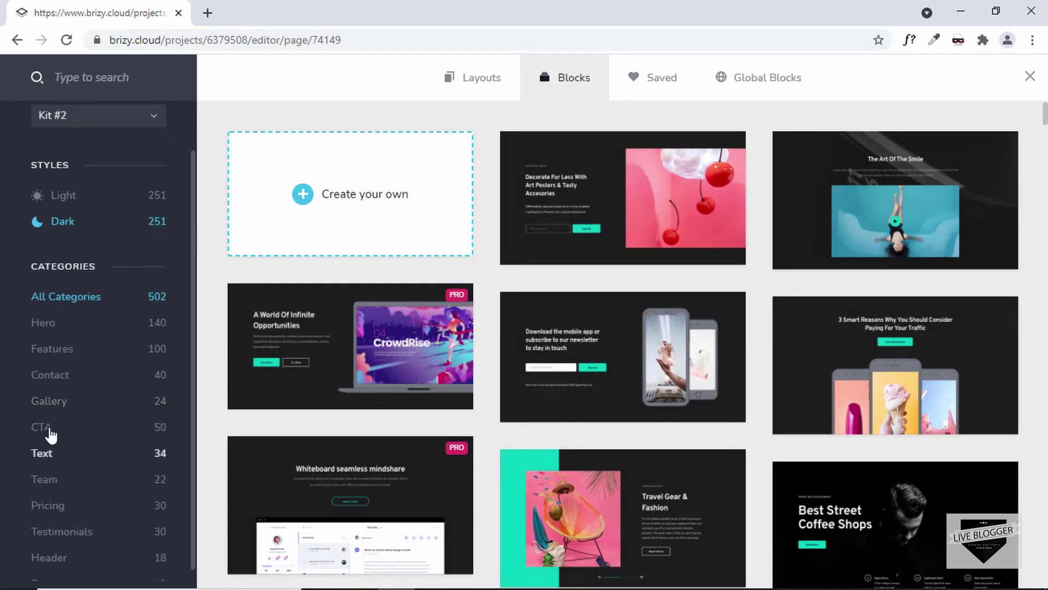
left_click(42, 427)
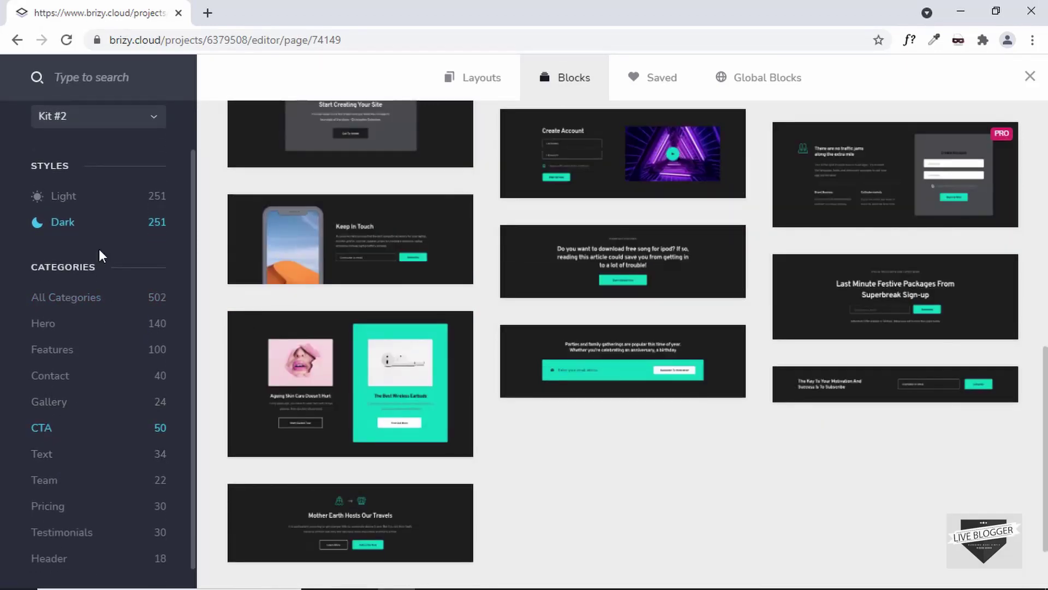
scroll(105, 175, "up", 1)
left_click(105, 173)
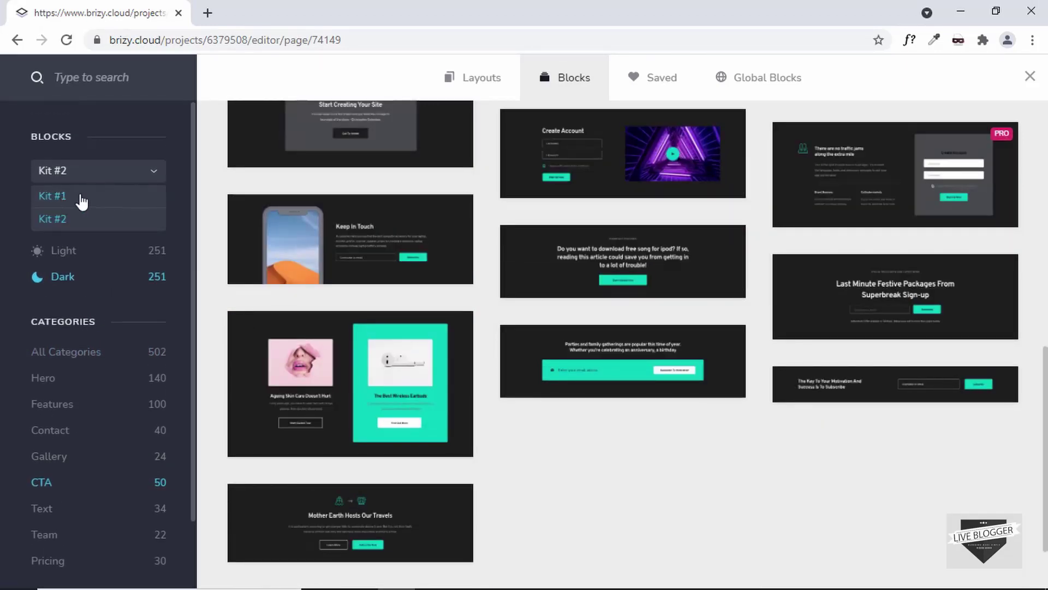
left_click(80, 200)
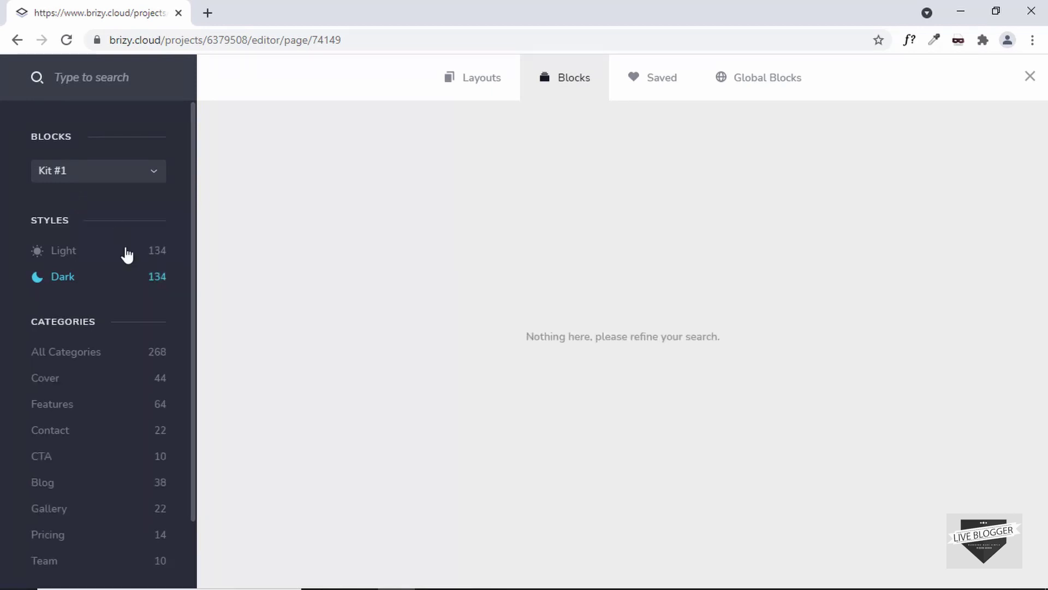
left_click(43, 458)
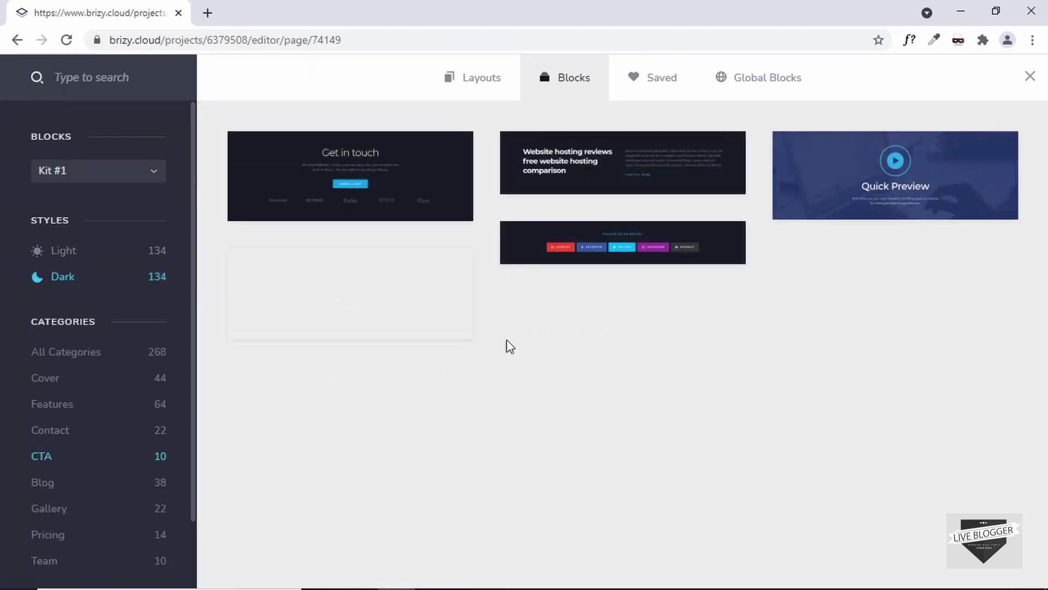
left_click(607, 256)
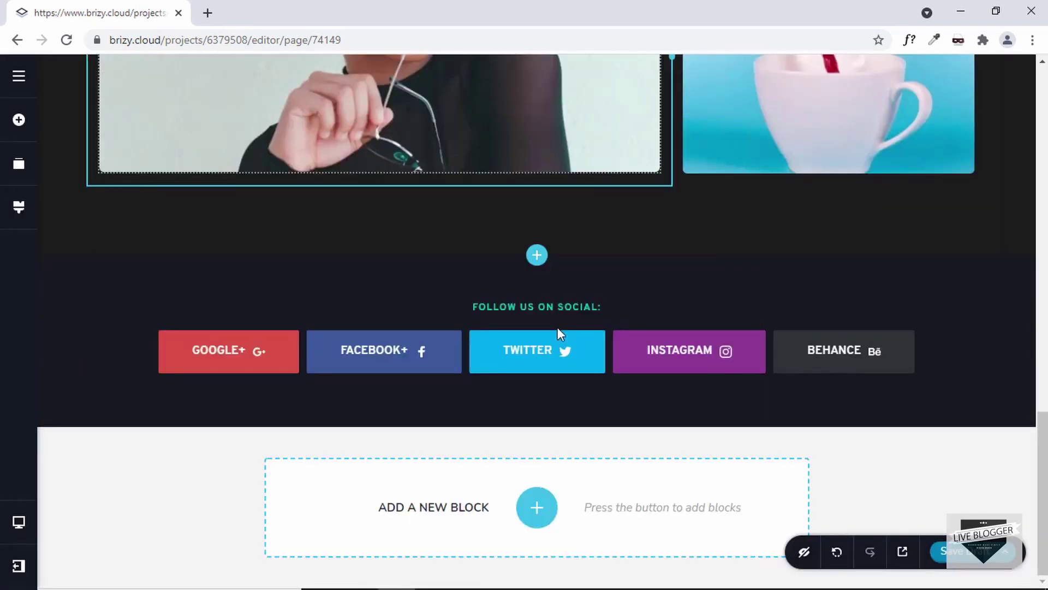
Select the "Best Street Coffee Shops" heading text and view the block's background options without changing them
scroll(558, 327, "up", 15)
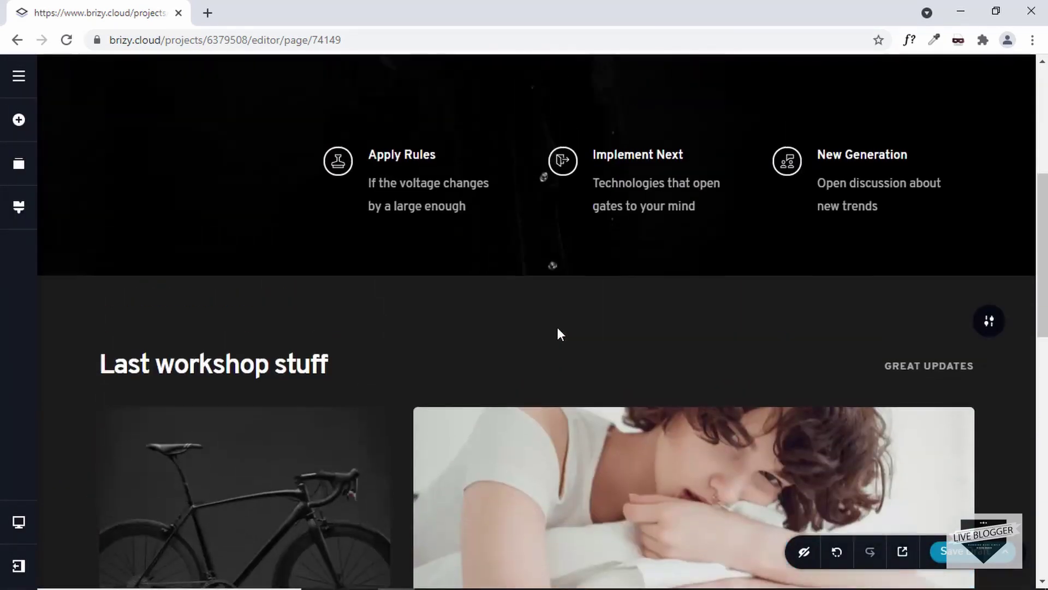
scroll(557, 331, "up", 6)
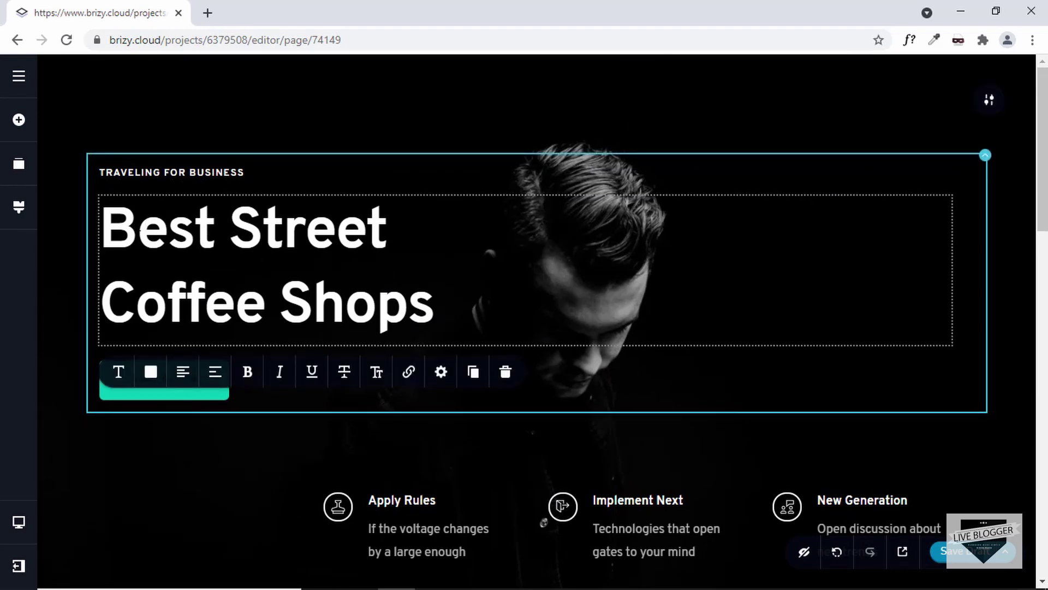
left_click_drag(109, 228, 434, 306)
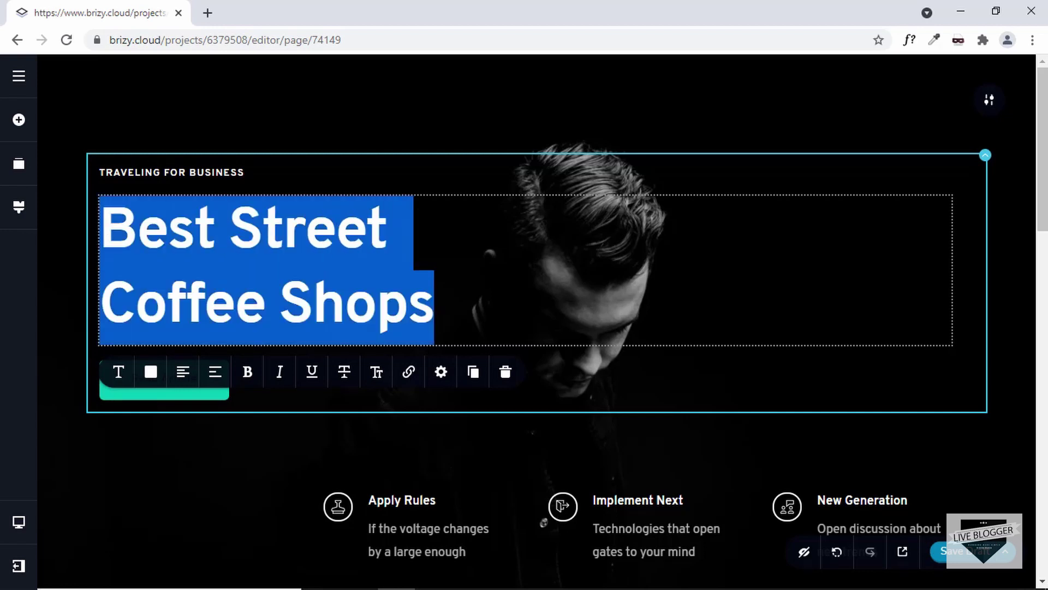
left_click(903, 124)
mouse_move(978, 117)
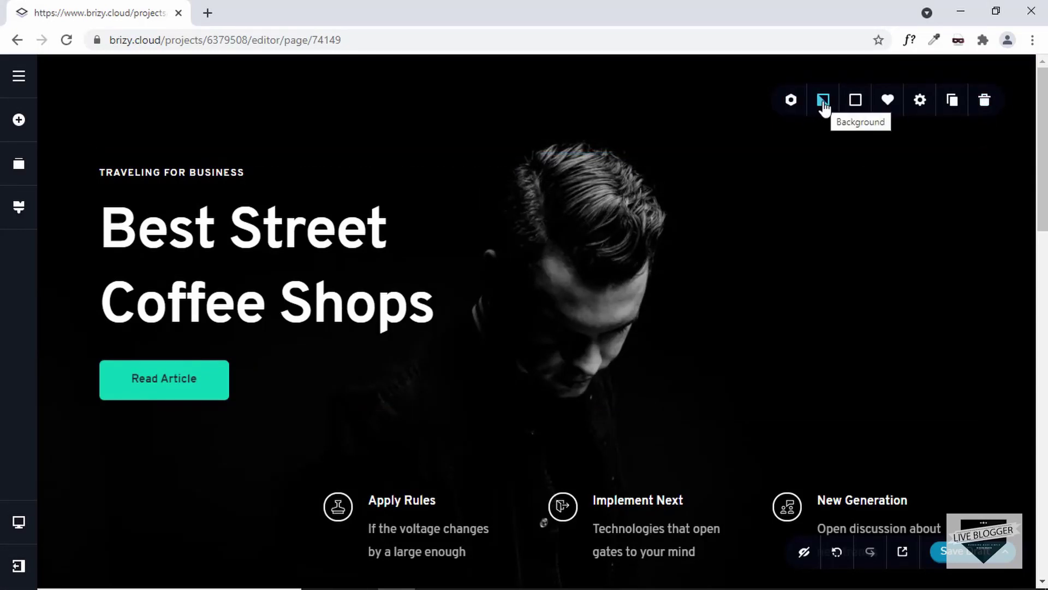
left_click(823, 104)
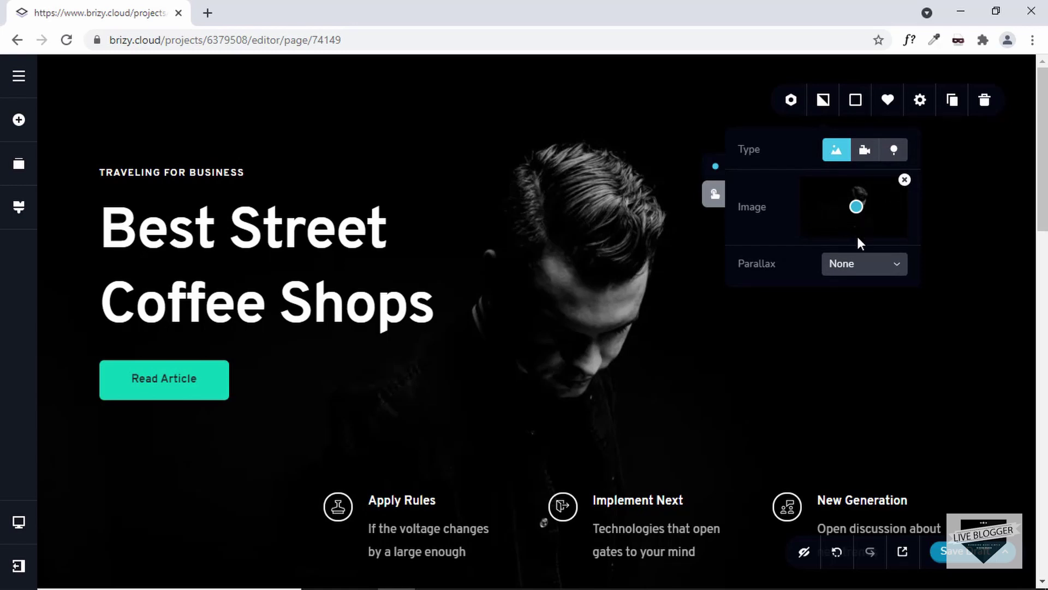
left_click(1000, 239)
Review all the blocks on the page and view the block reordering list, keeping the current order
scroll(583, 284, "down", 5)
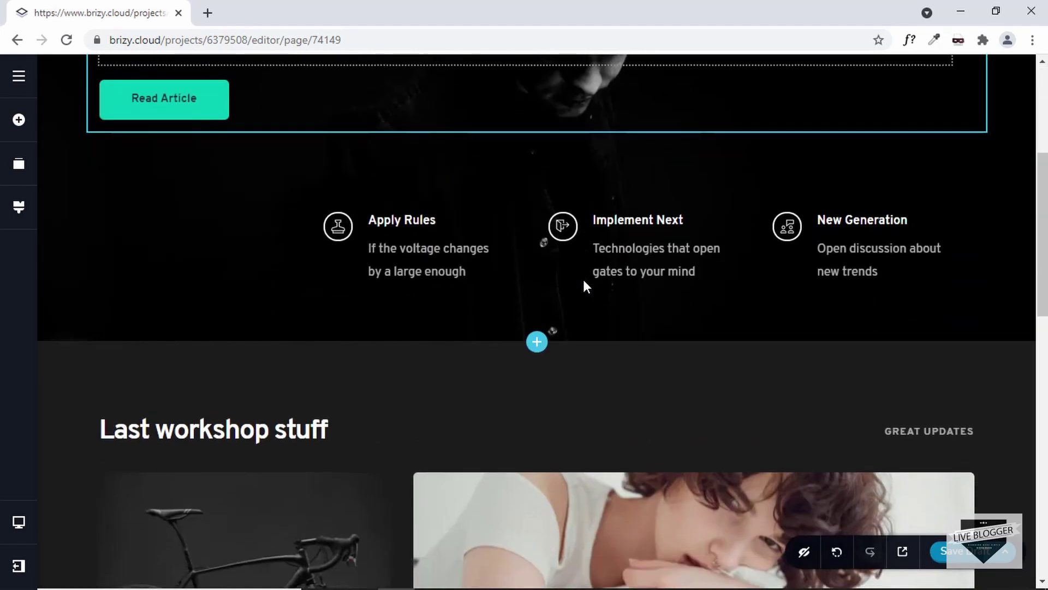
scroll(584, 280, "down", 15)
scroll(583, 281, "up", 6)
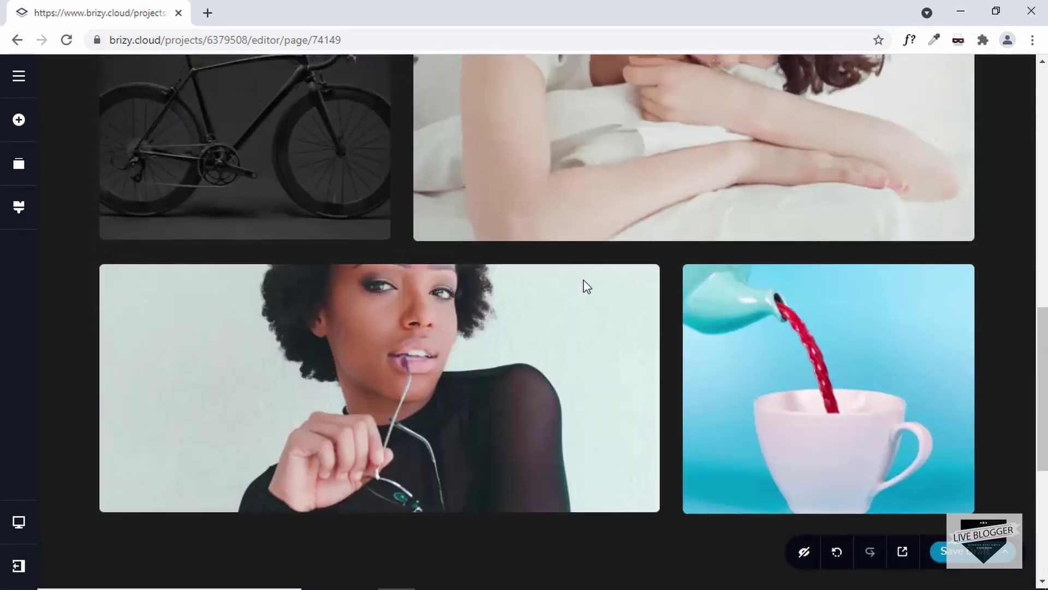
scroll(584, 283, "up", 15)
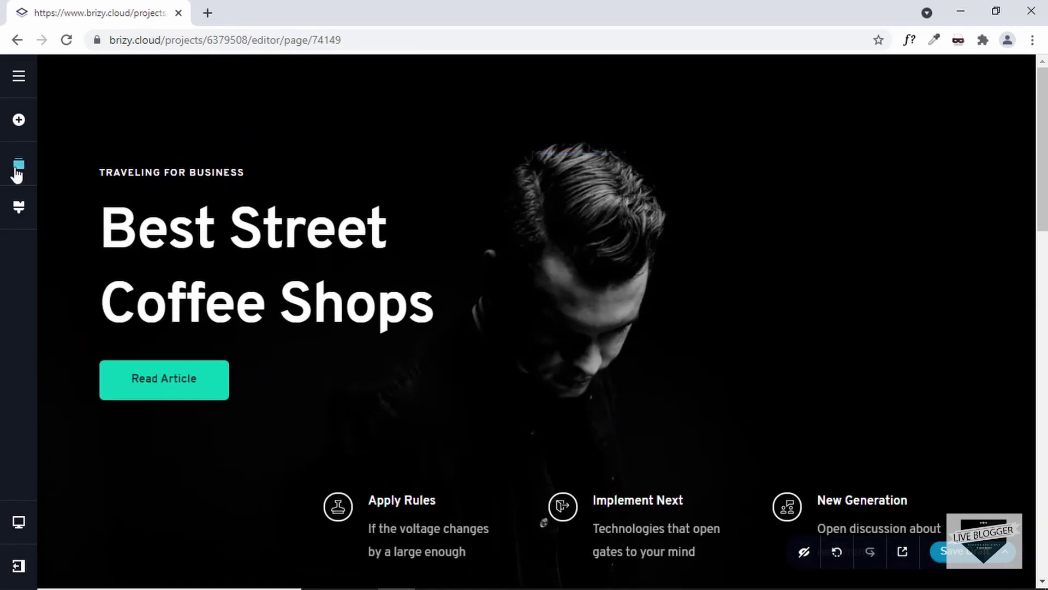
left_click(17, 170)
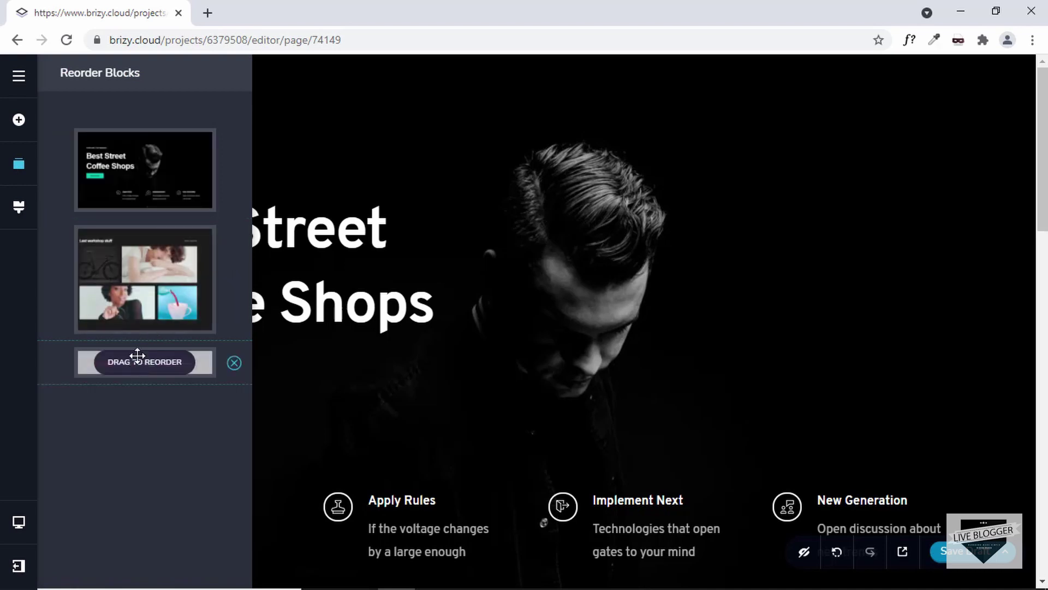
mouse_move(137, 356)
left_mouse_down()
mouse_move(140, 145)
mouse_move(140, 363)
left_mouse_up()
left_click(473, 210)
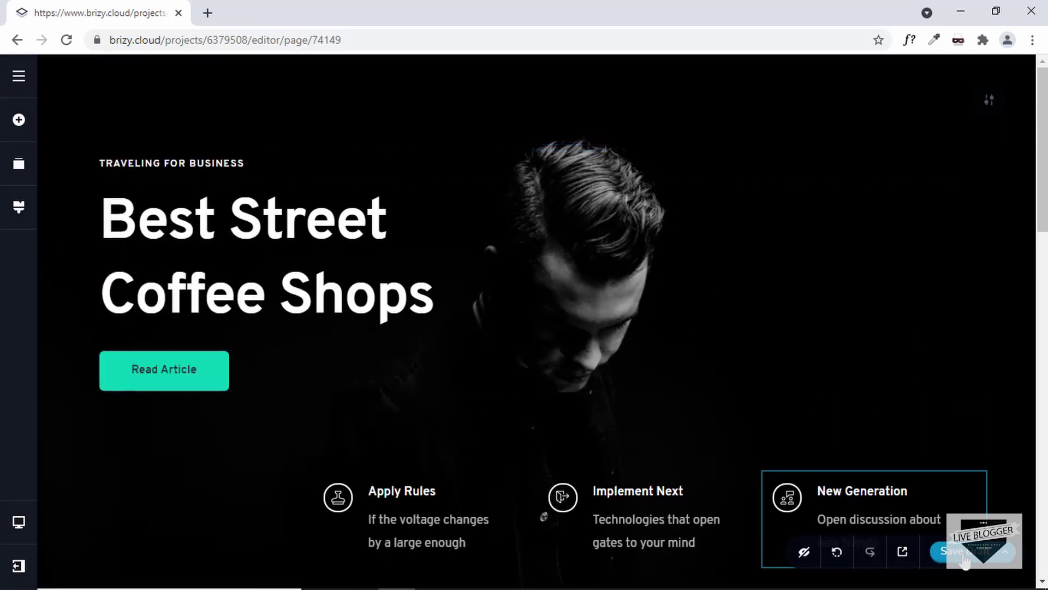
Publish the page and check its live version from top to bottom before returning to the editor
left_click(1005, 552)
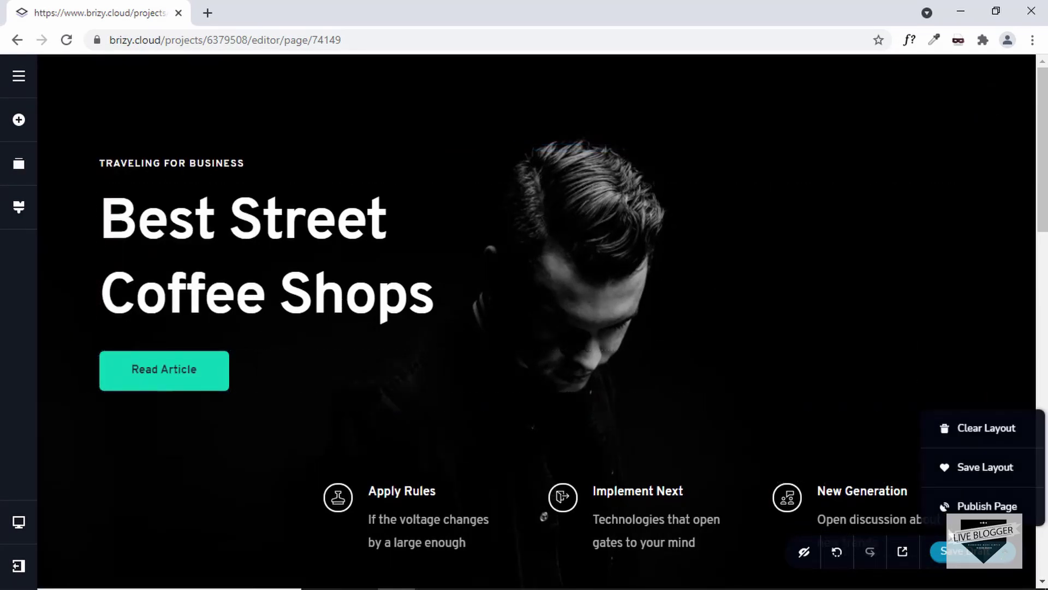
left_click(999, 508)
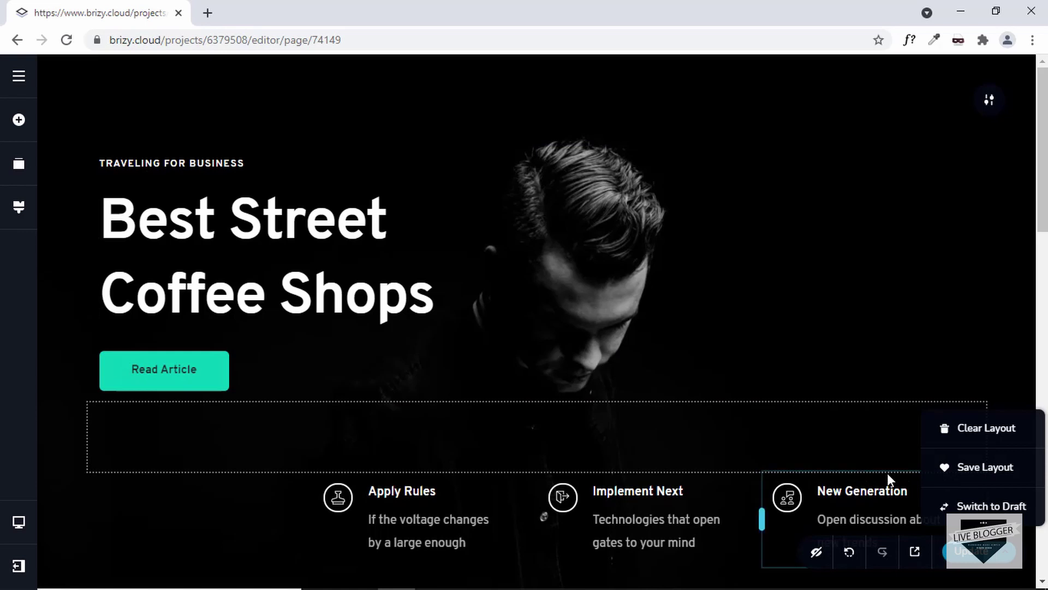
left_click(915, 552)
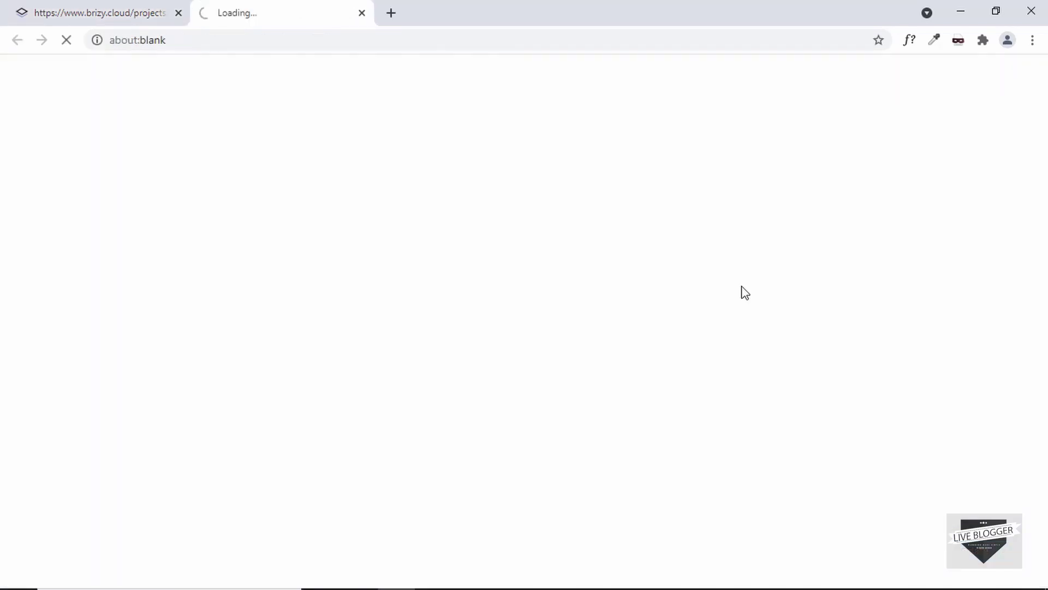
scroll(691, 295, "down", 5)
scroll(691, 295, "down", 10)
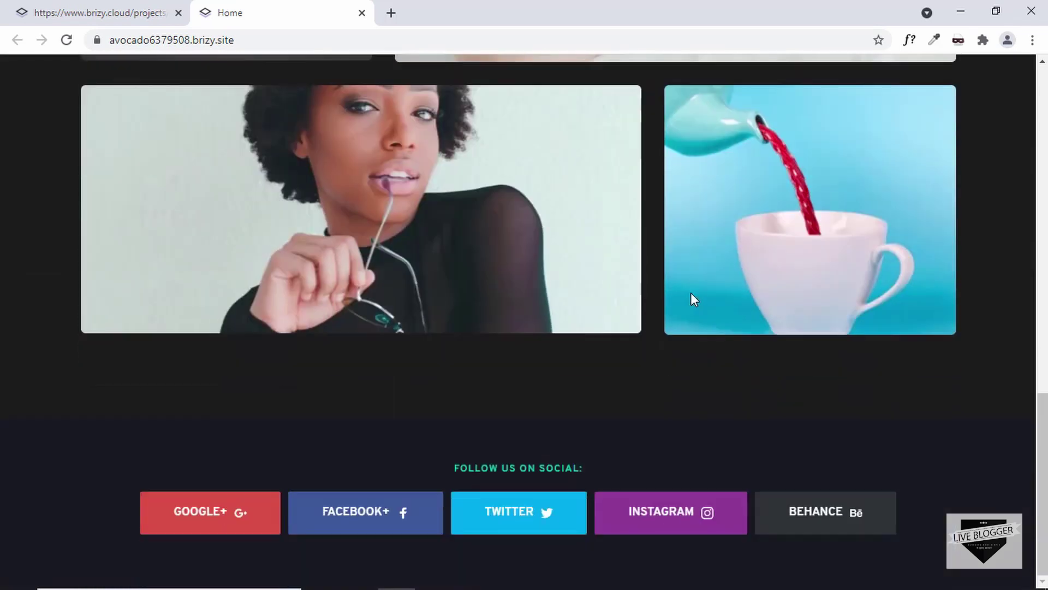
scroll(691, 295, "up", 13)
scroll(691, 299, "up", 3)
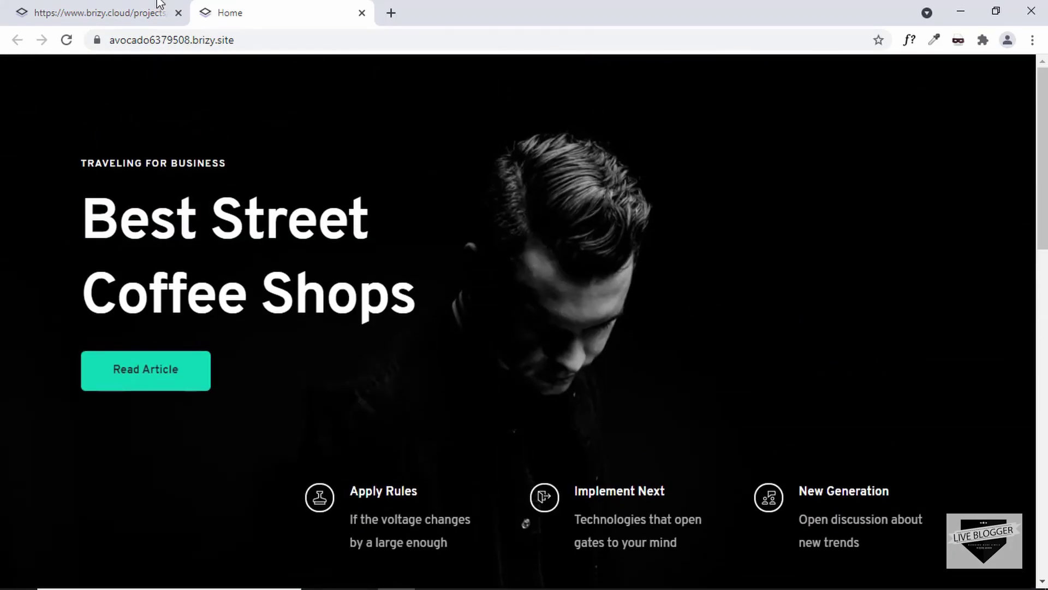
key("ctrl+w")
Preview the page in the tablet layout, checking it down to the social links block
mouse_move(19, 528)
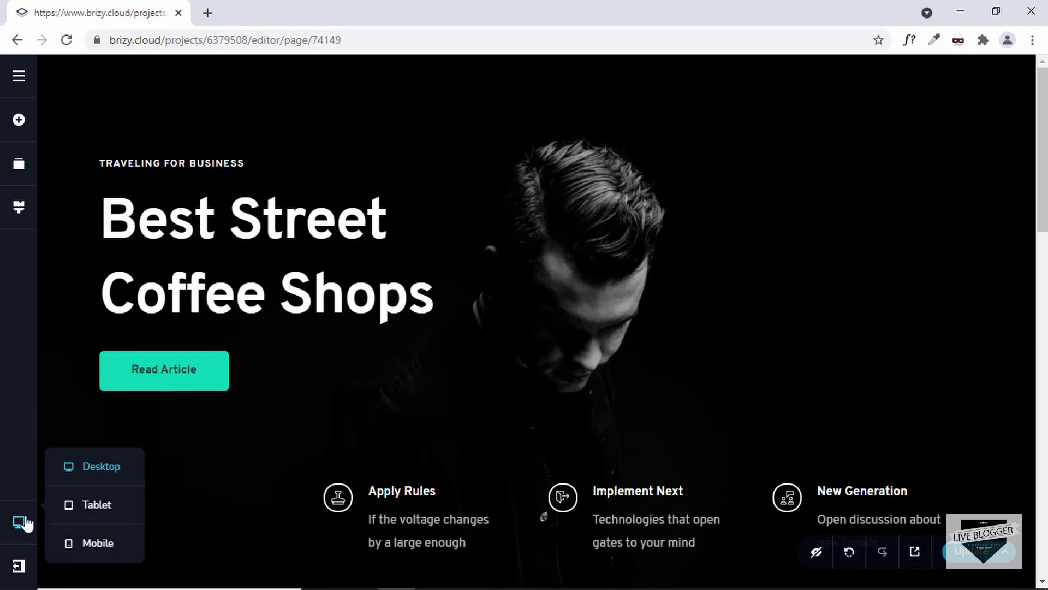
left_click(99, 503)
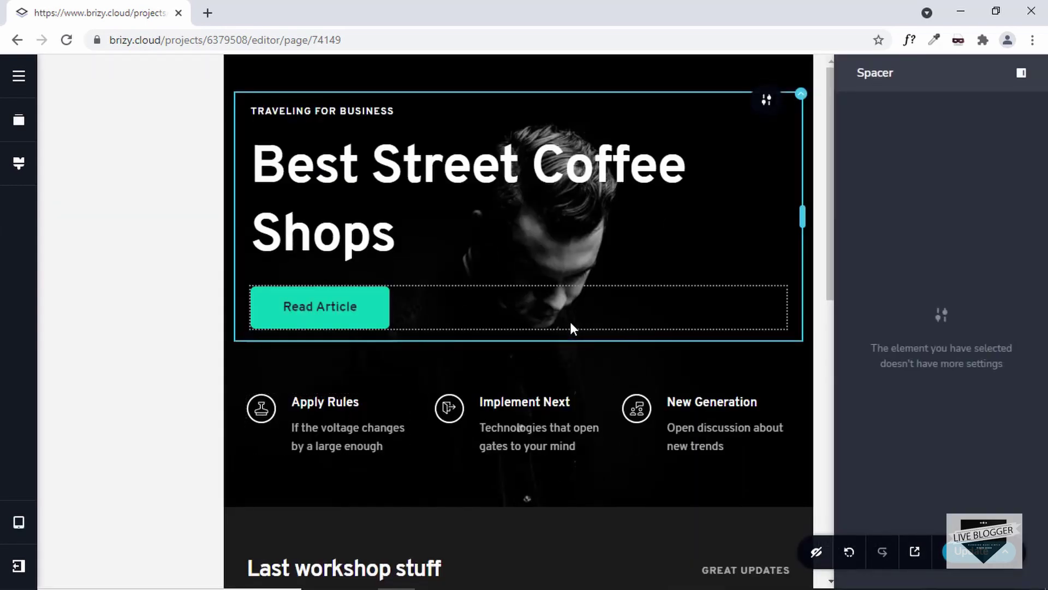
scroll(570, 322, "down", 5)
scroll(570, 322, "up", 5)
scroll(569, 322, "down", 9)
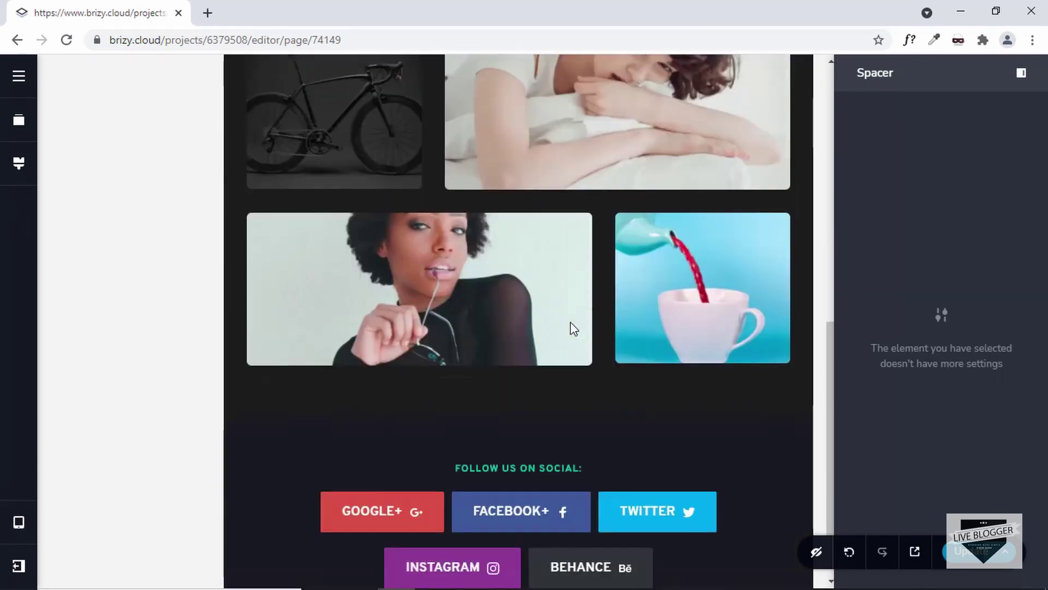
Preview the page in the mobile layout and return to the desktop view
mouse_move(18, 522)
left_click(84, 539)
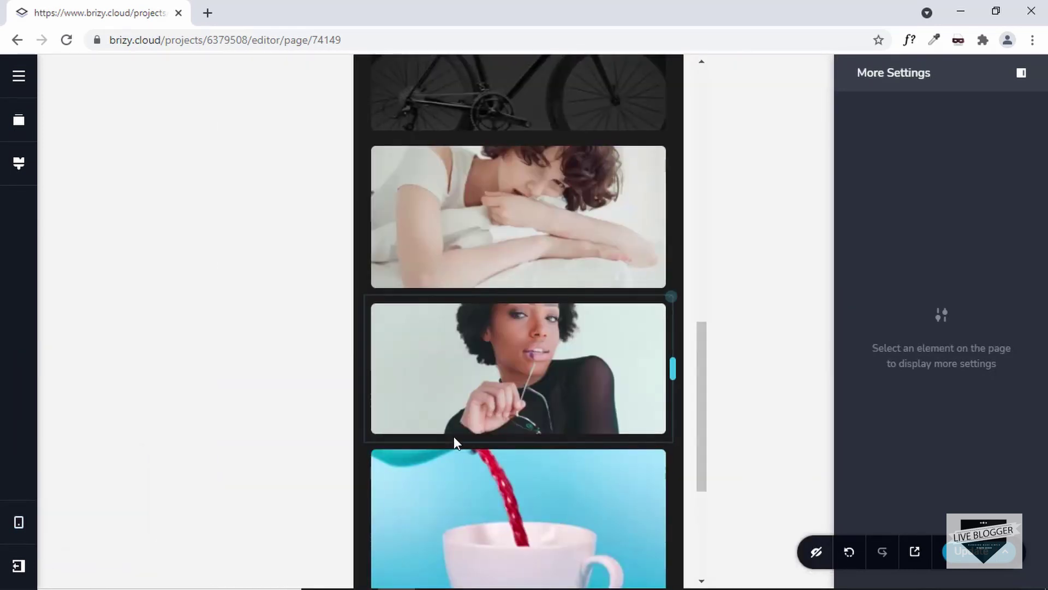
scroll(453, 436, "down", 3)
scroll(454, 437, "up", 10)
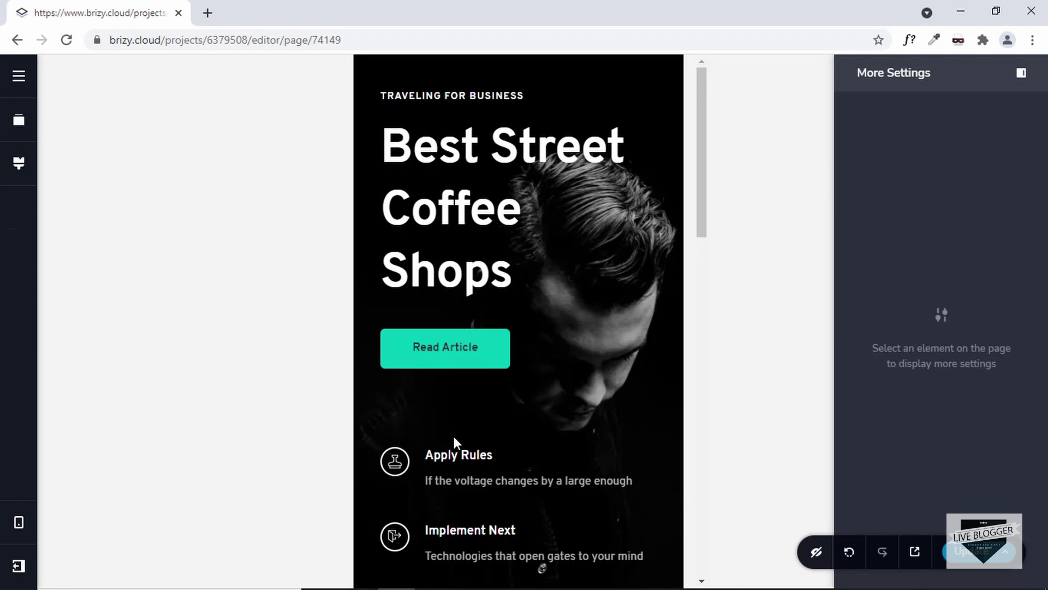
key("ctrl+shift+d")
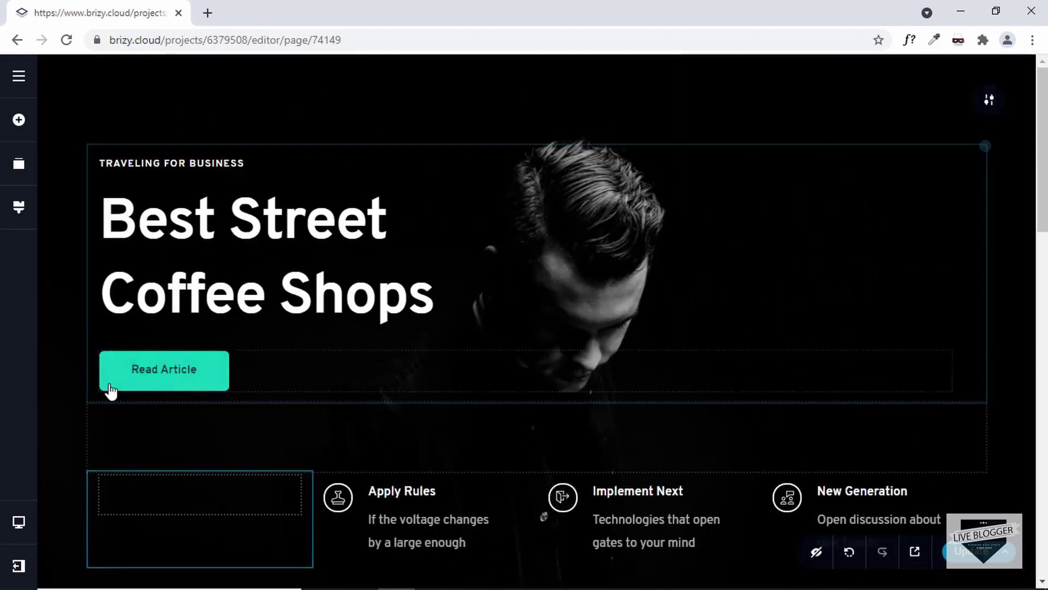
Open the site settings of the project and set the site title to "Live Blogger"
left_click(21, 82)
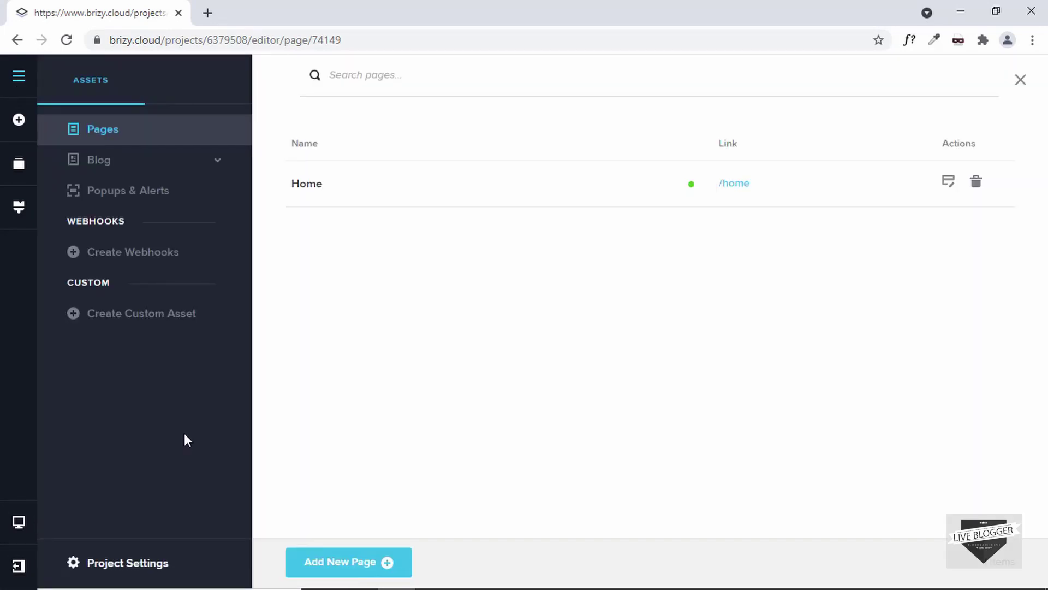
left_click(120, 563)
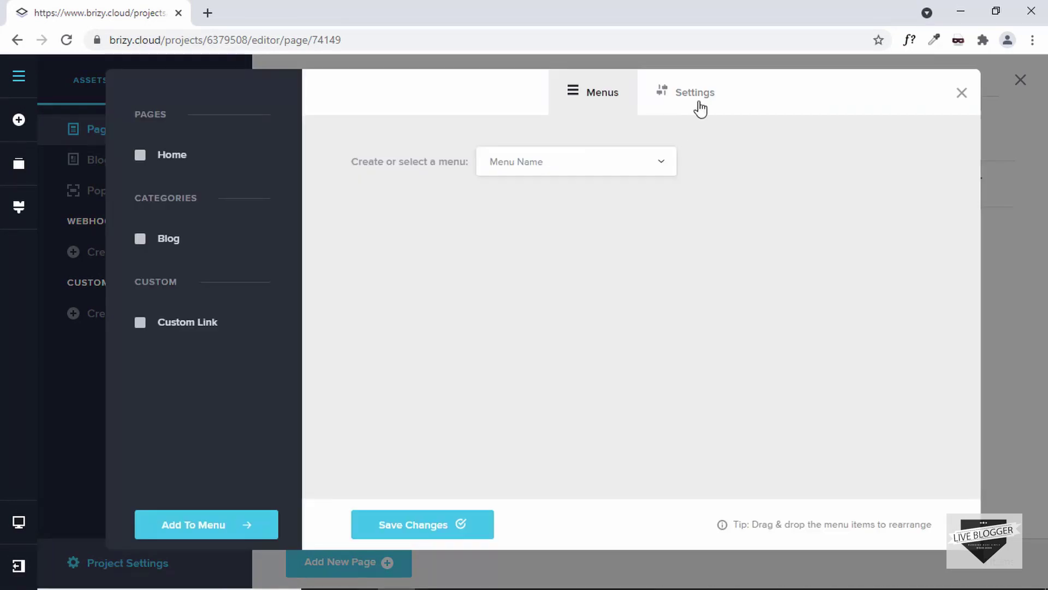
left_click(699, 94)
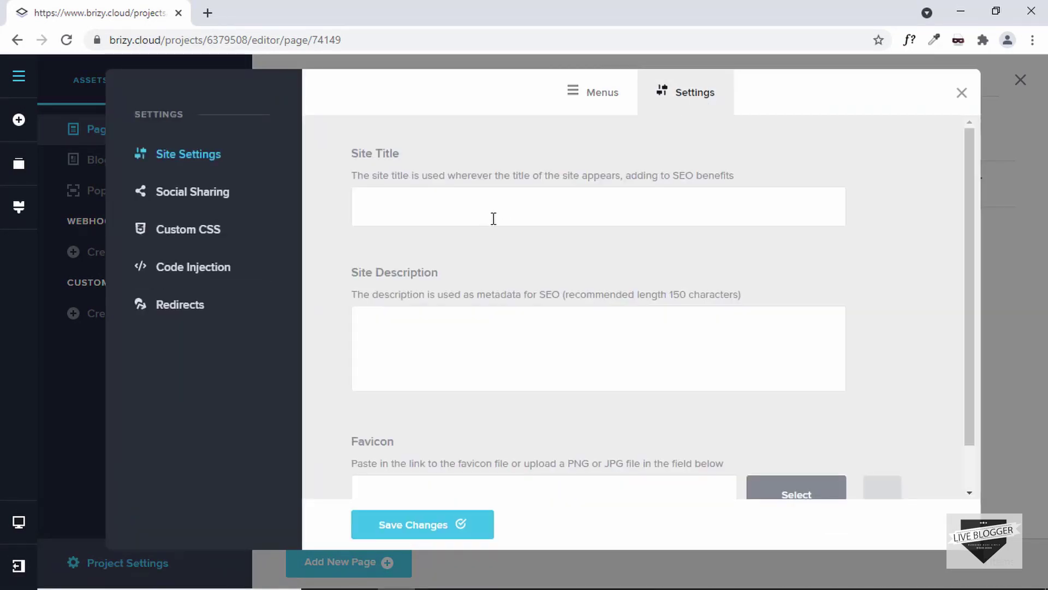
scroll(494, 218, "down", 2)
scroll(493, 219, "up", 2)
scroll(439, 329, "down", 1)
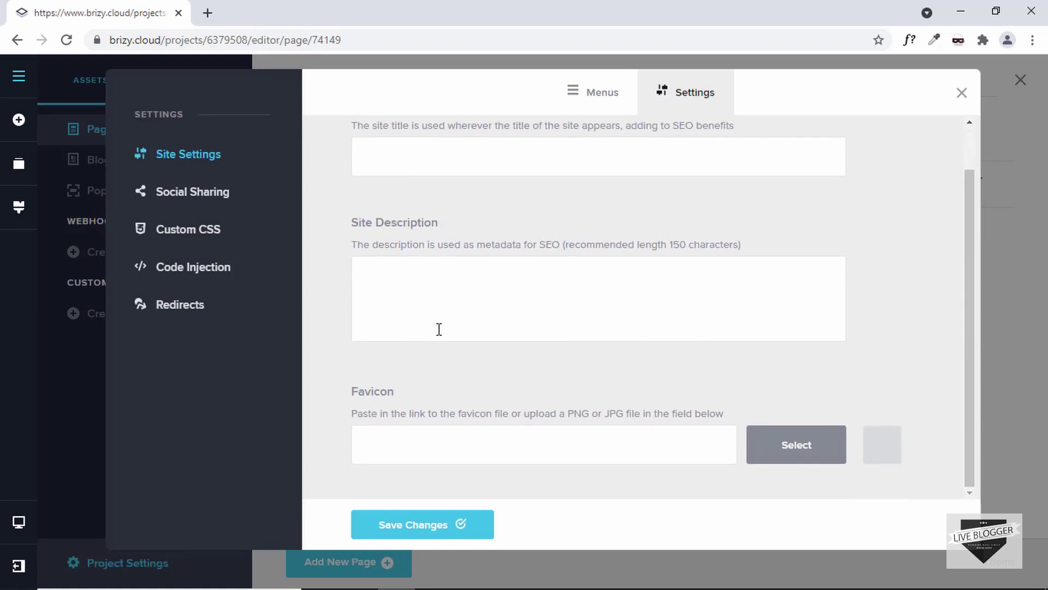
scroll(525, 421, "up", 1)
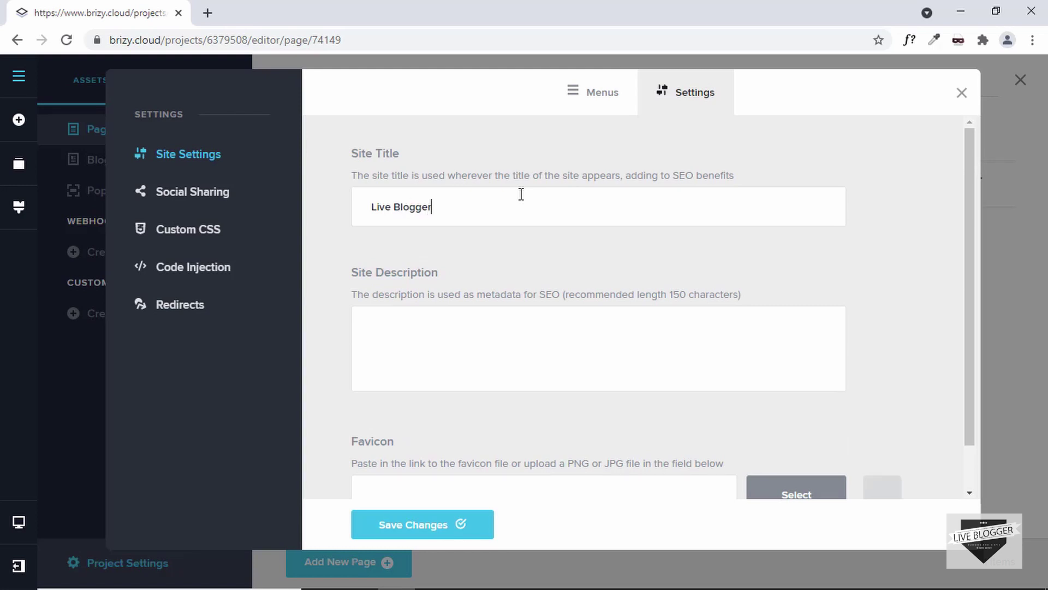
Review the project's social sharing, custom CSS, header and footer code injection, and redirects settings
left_click(195, 206)
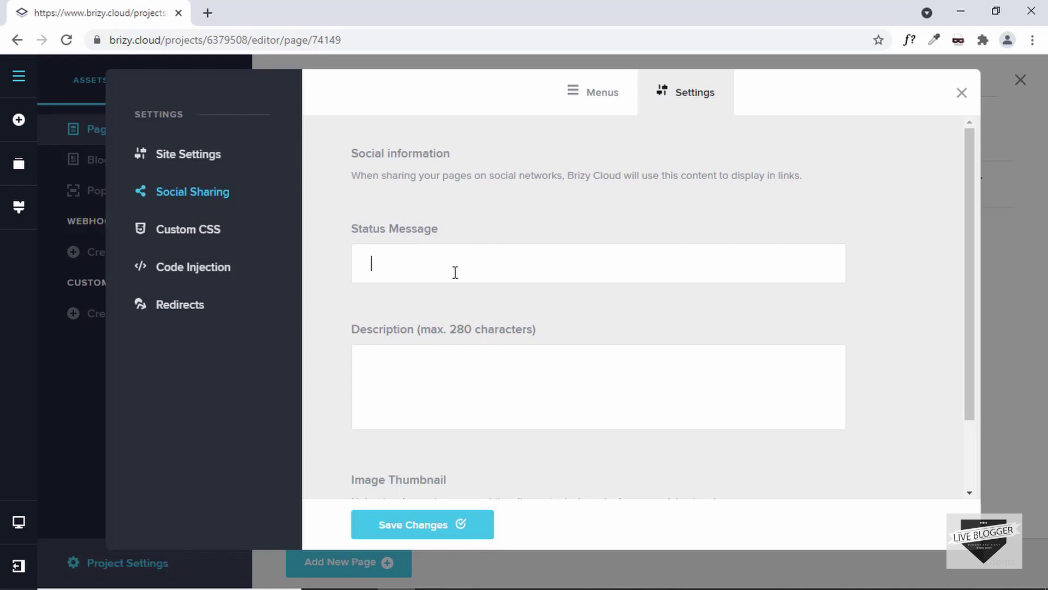
left_click(182, 232)
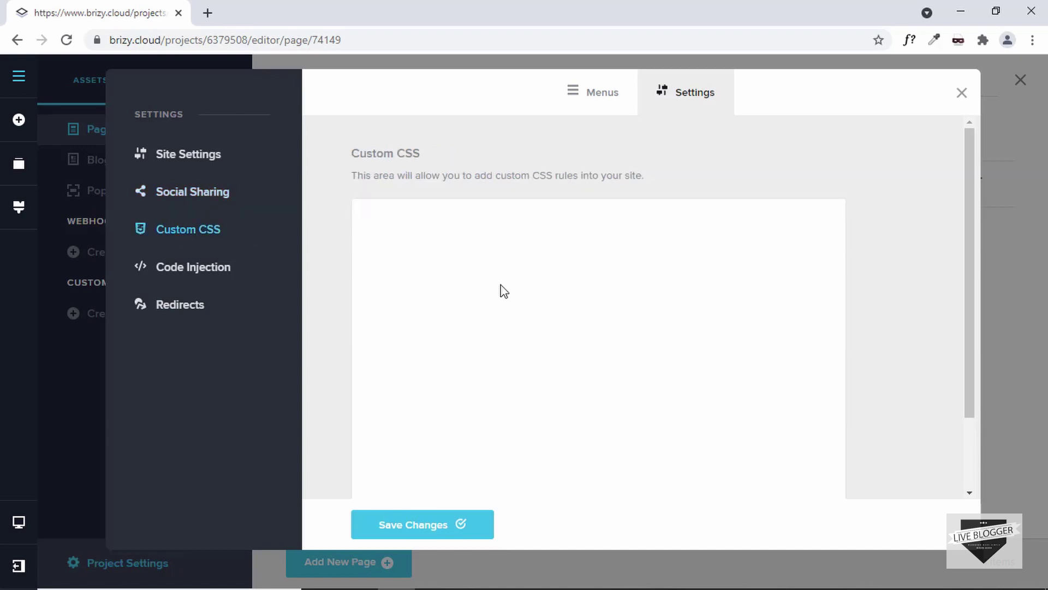
scroll(500, 289, "down", 3)
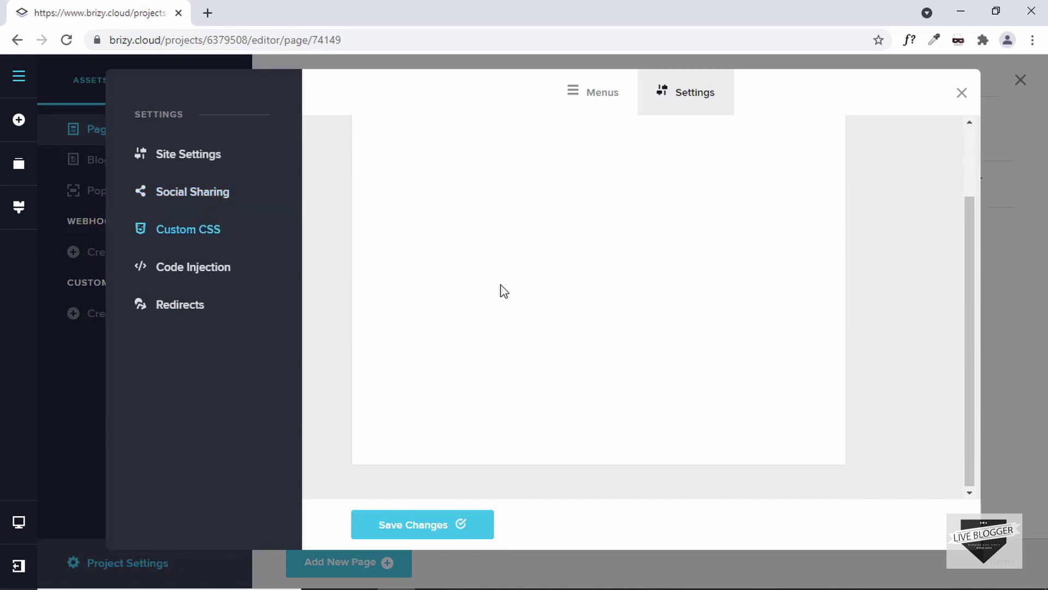
scroll(499, 289, "up", 3)
left_click(179, 270)
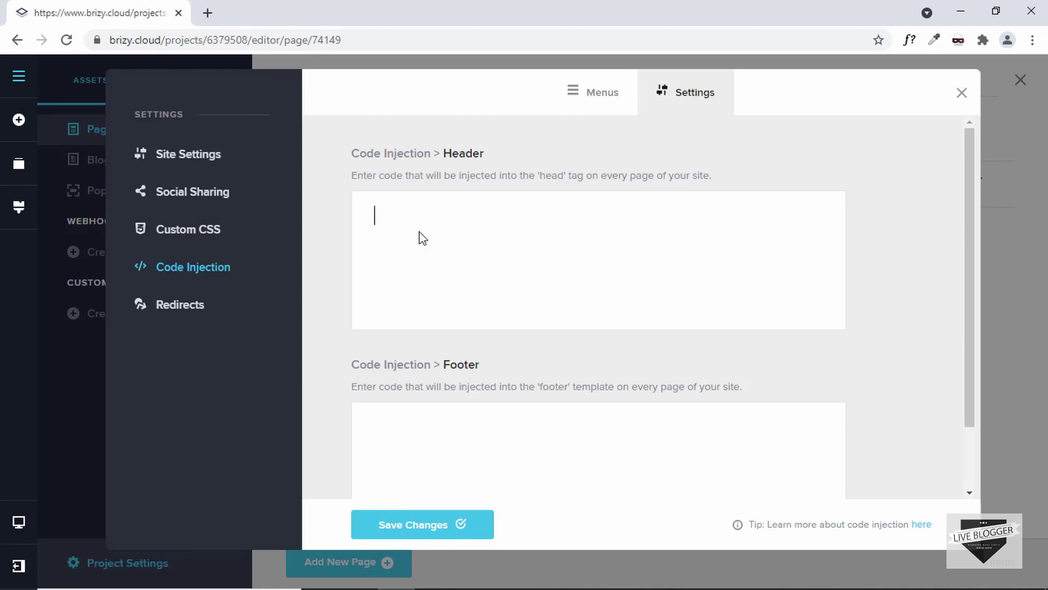
scroll(431, 416, "down", 1)
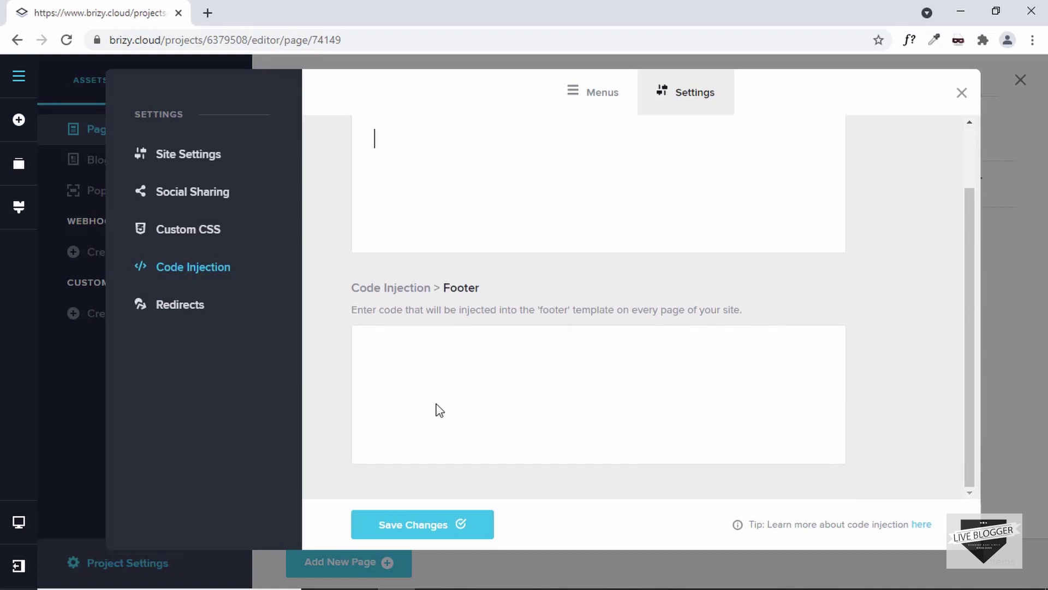
left_click(446, 397)
scroll(446, 397, "up", 2)
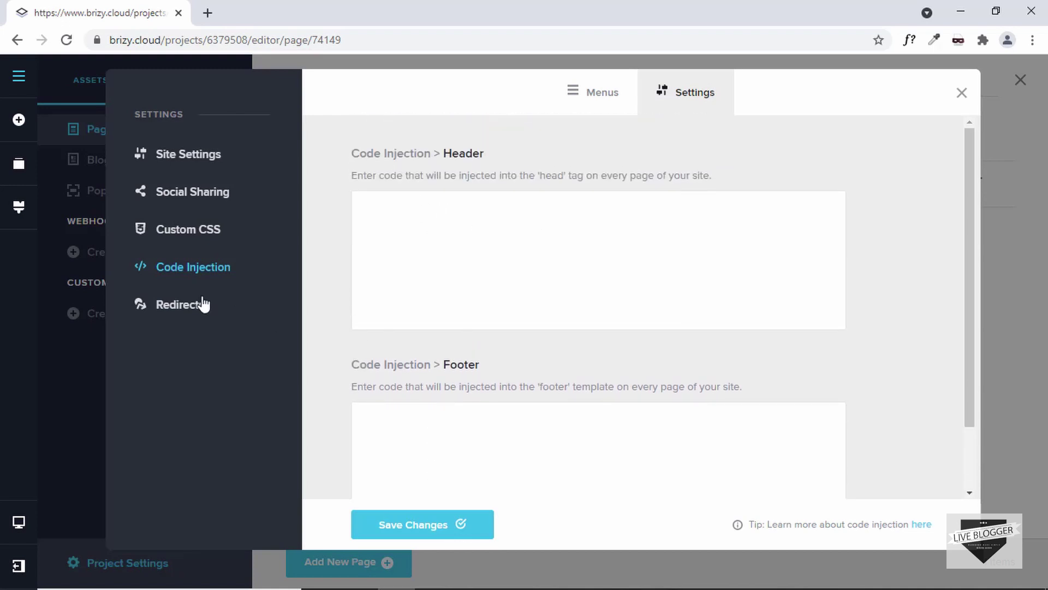
left_click(188, 316)
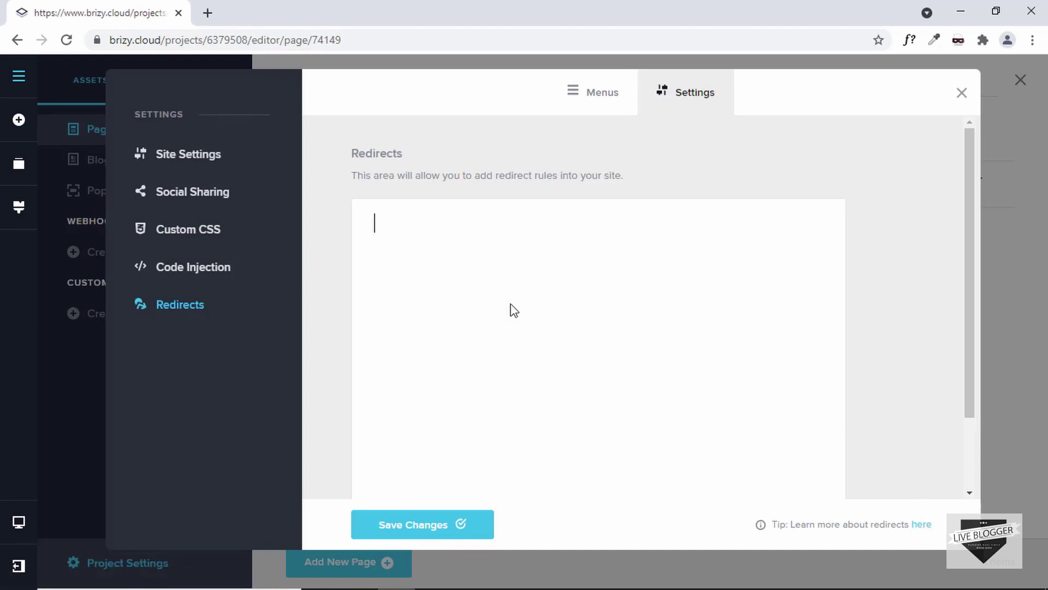
Save the project settings and close the settings window
left_click(408, 525)
left_click(961, 92)
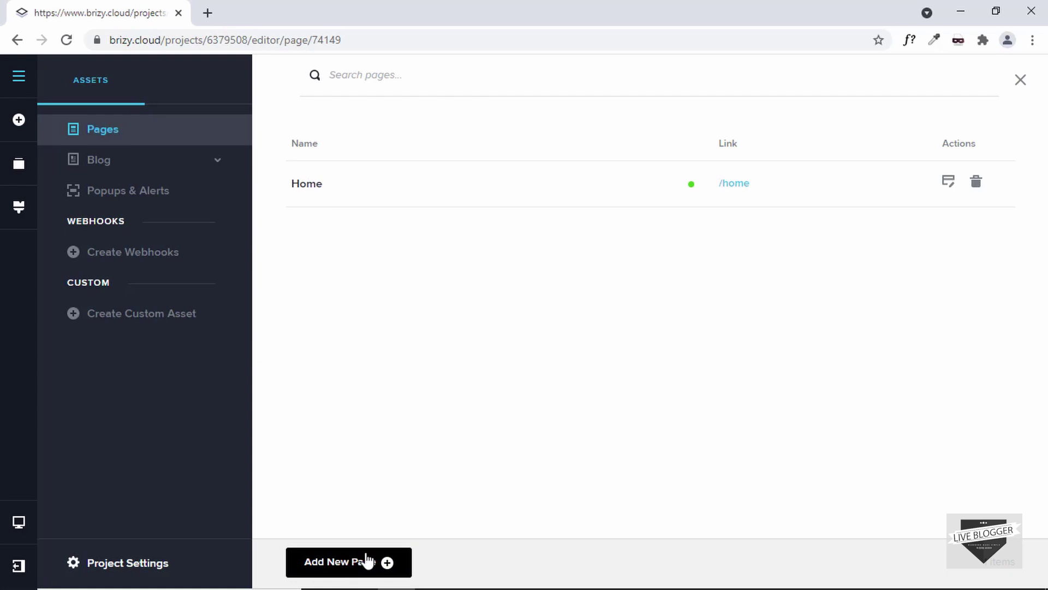
Add a new page to the project and title it "About"
left_click(379, 565)
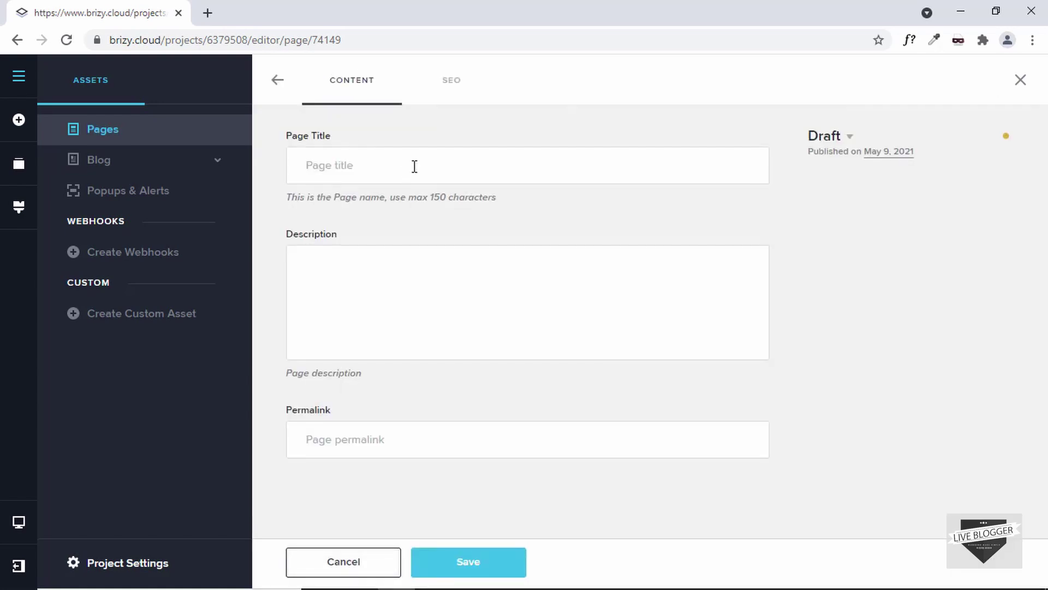
type("Ab")
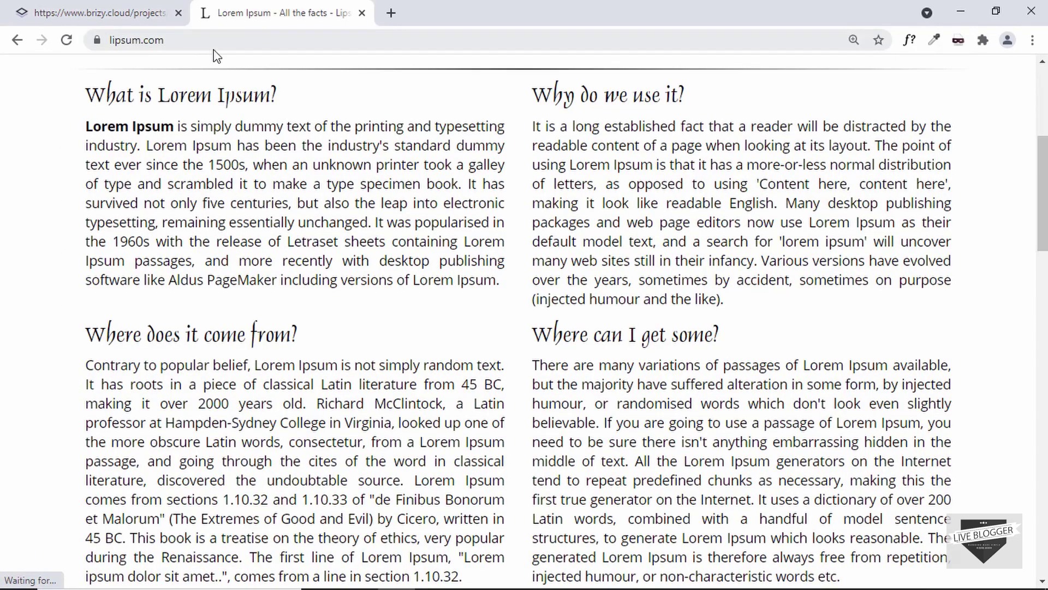
Generate five Lorem Ipsum paragraphs on lipsum.com and paste the first three into the About page's description
scroll(428, 198, "down", 4)
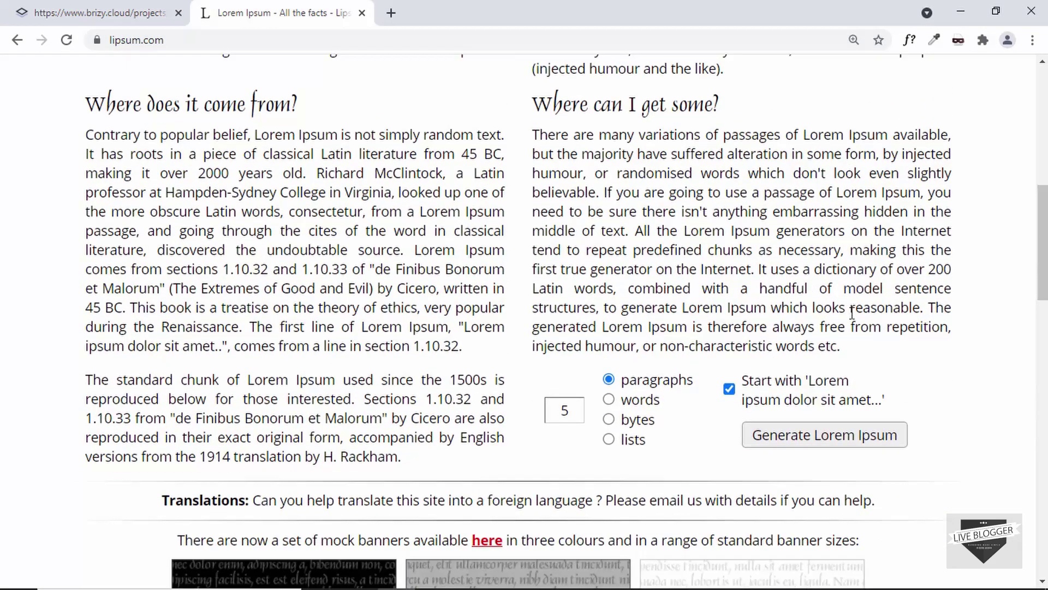
left_click(856, 441)
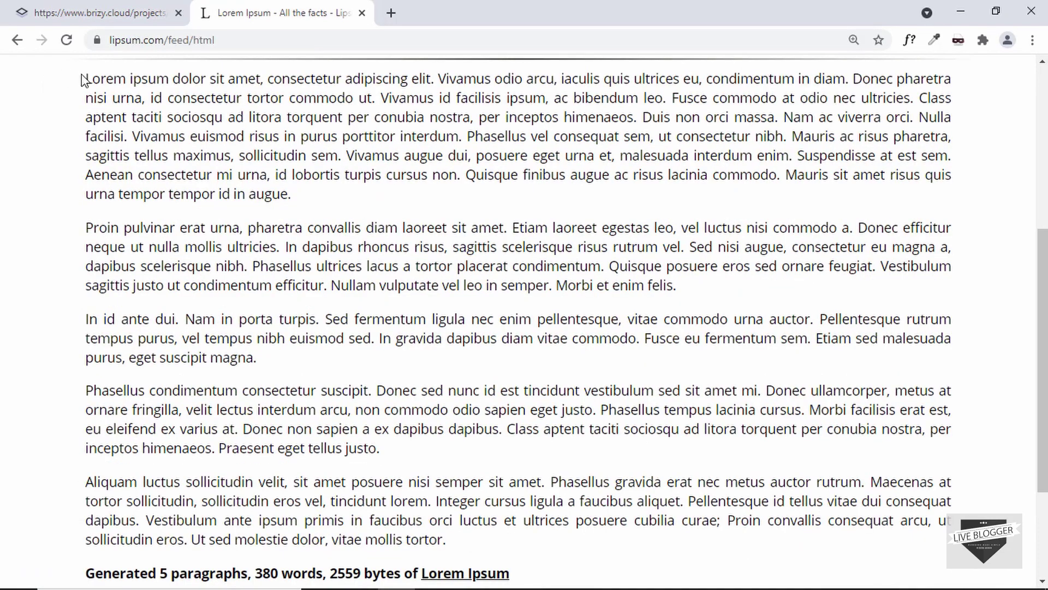
left_click_drag(83, 77, 304, 363)
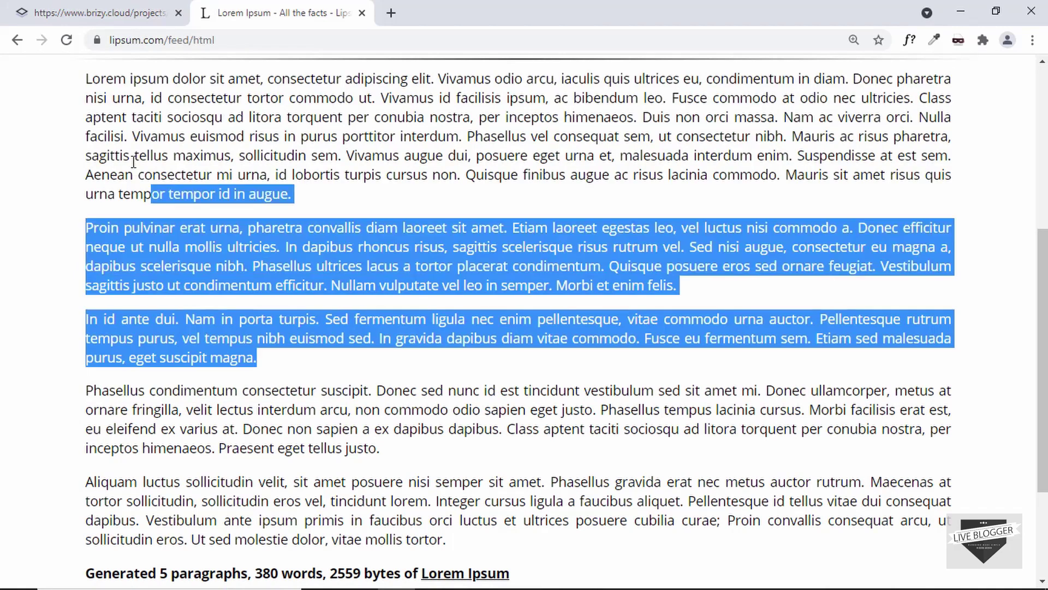
left_click(104, 12)
key("ctrl+v")
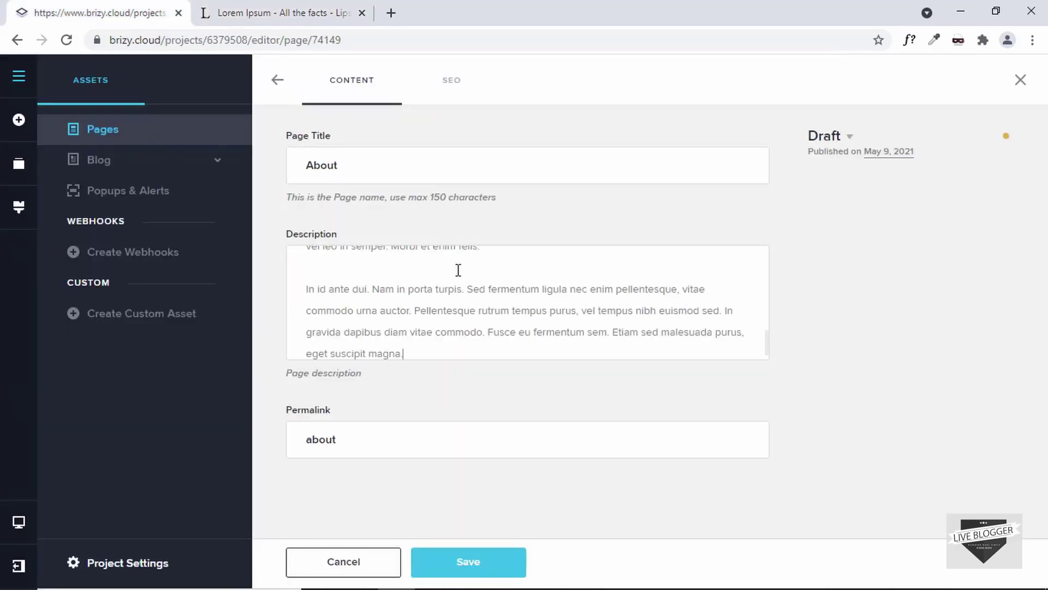
Set the About page's status to Published, save it, and return to the page list
left_click(842, 139)
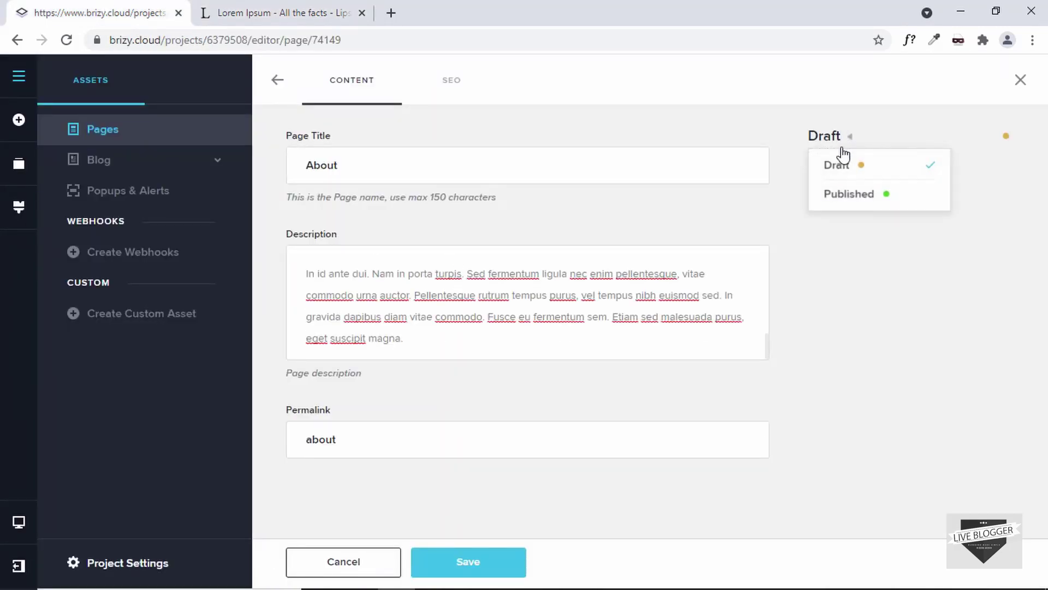
left_click(850, 197)
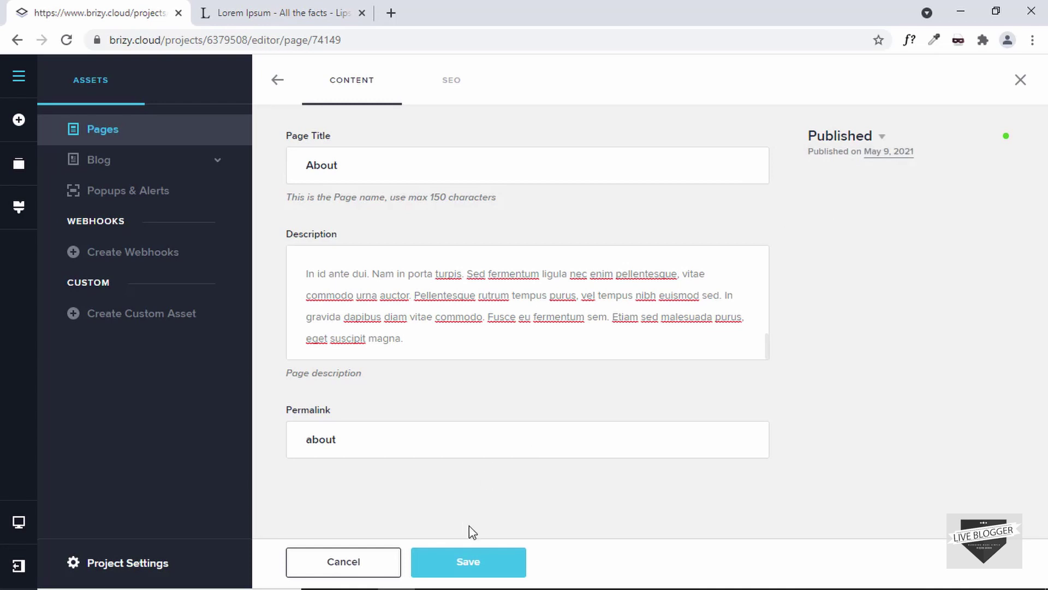
left_click(467, 562)
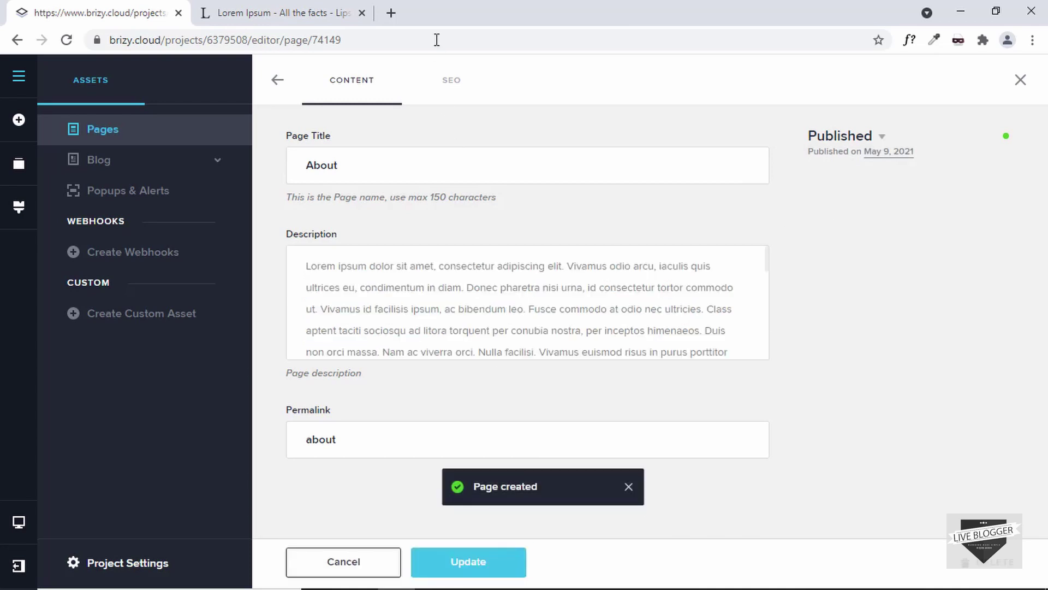
left_click(361, 12)
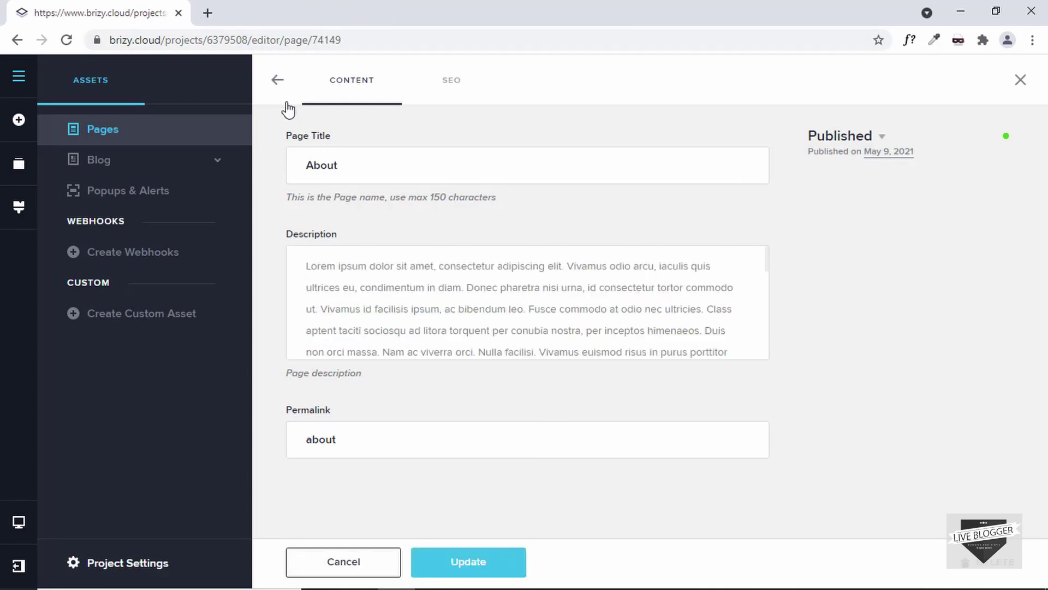
left_click(277, 80)
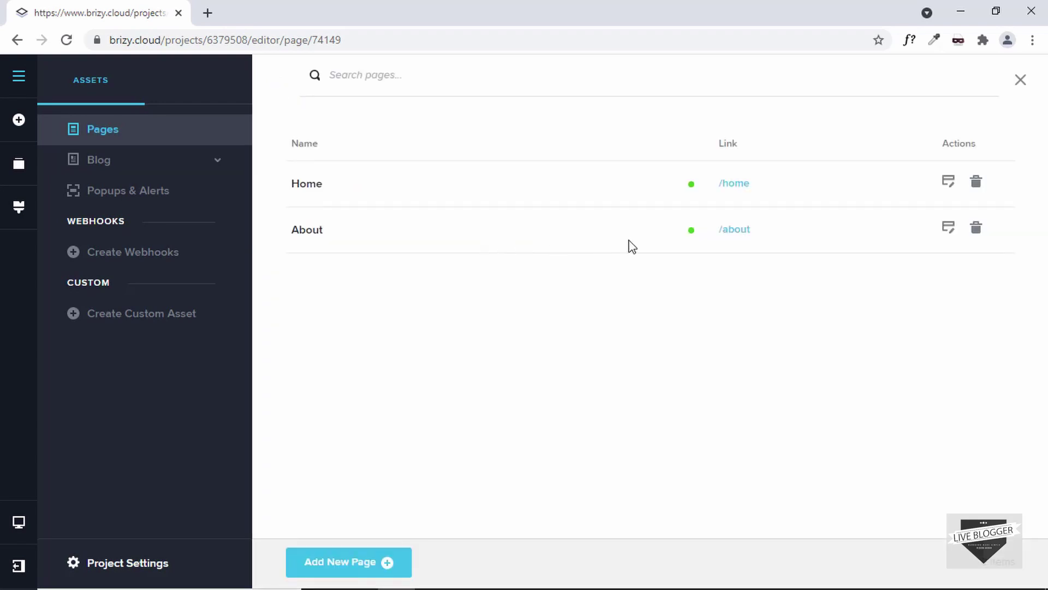
View the live About page in a separate browser tab and close it again
right_click(734, 229)
left_click(749, 240)
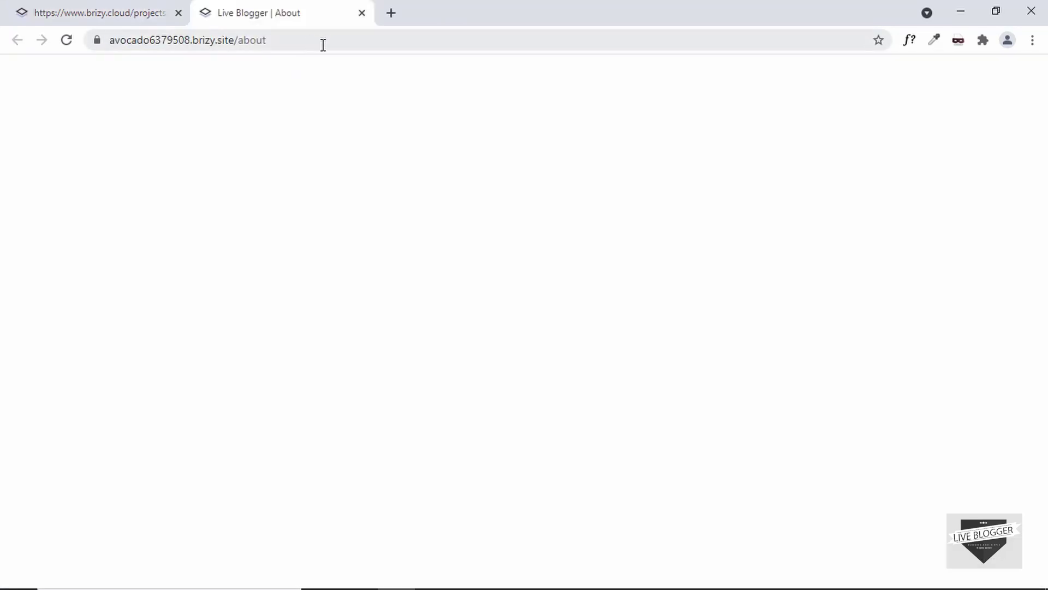
left_click(362, 14)
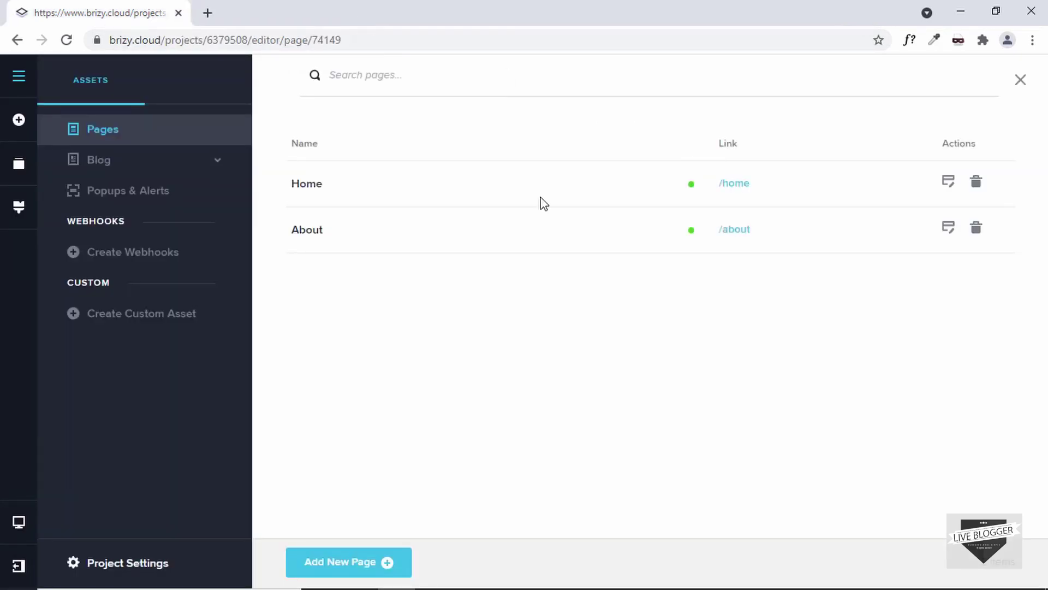
Open the About page in the editor and add the light "Our Great Features" block from Kit #1
left_click(949, 232)
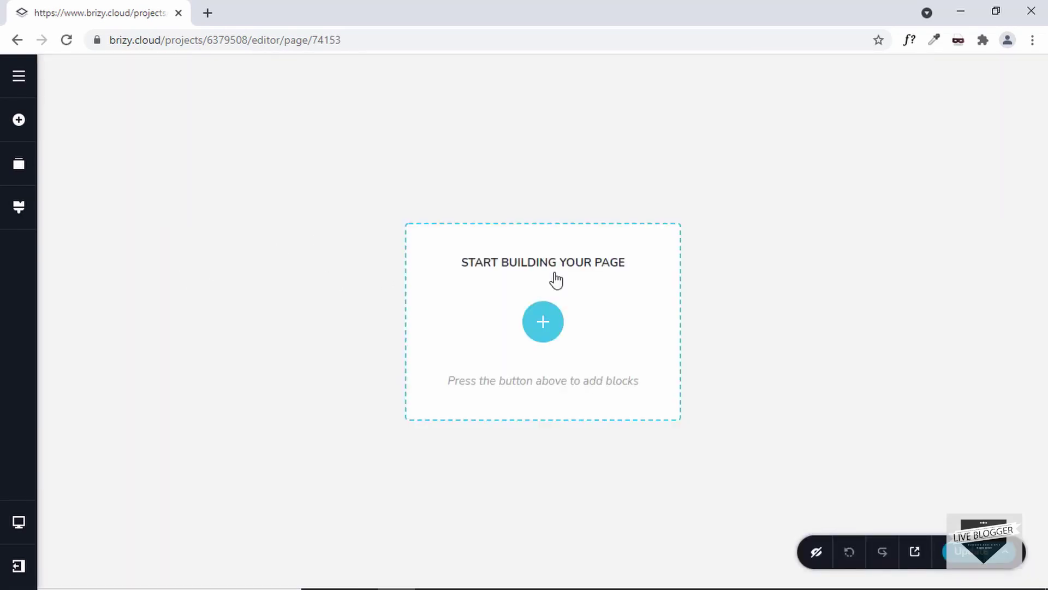
left_click(542, 328)
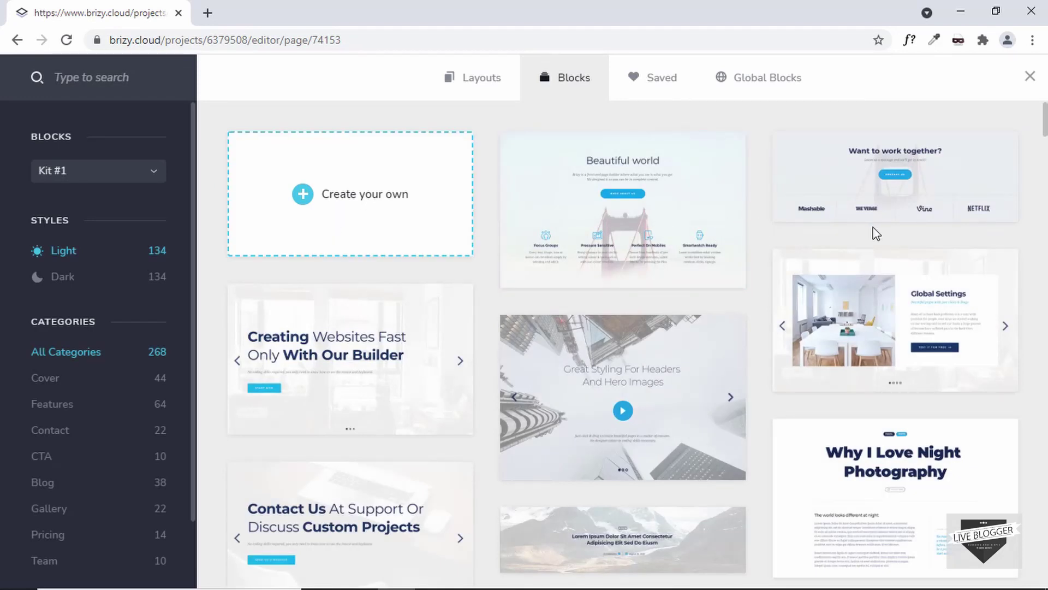
scroll(616, 380, "down", 1)
scroll(616, 381, "down", 5)
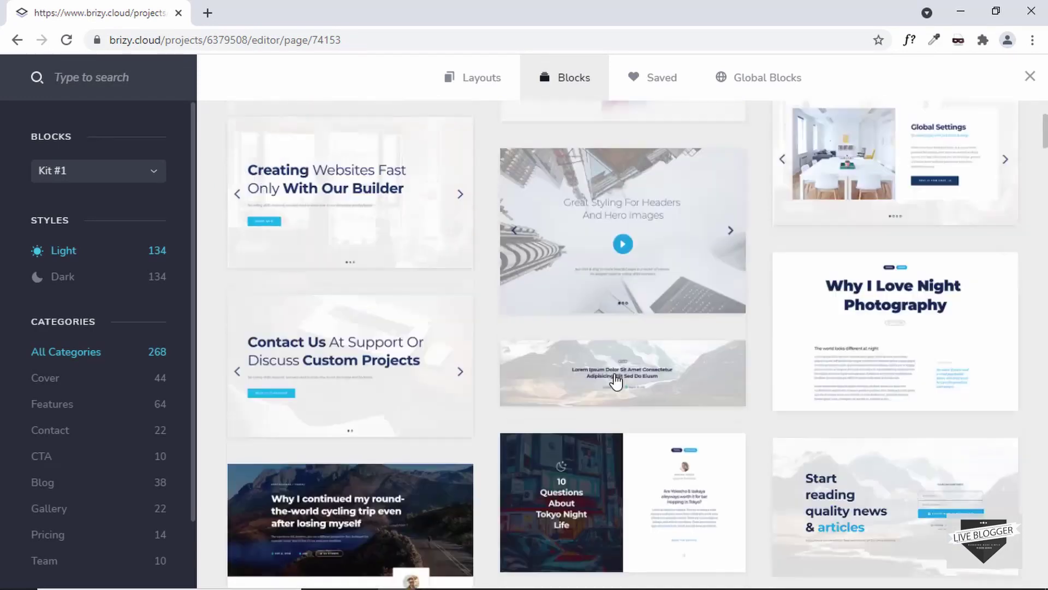
scroll(616, 380, "down", 8)
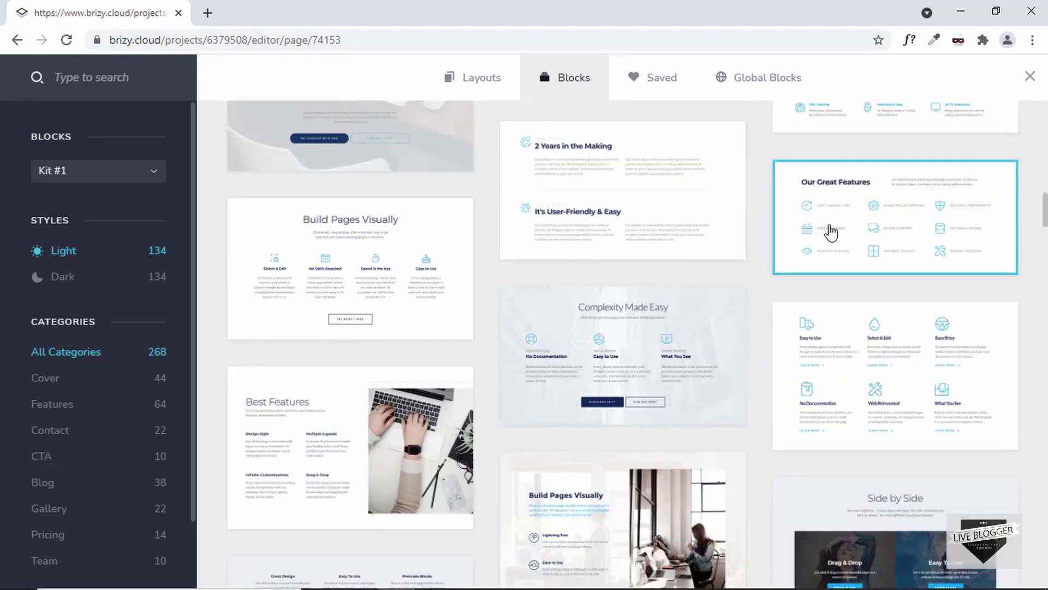
Add the light webinar block "How to generate new sales by nurturing stale leads" from Kit #2
left_click(98, 170)
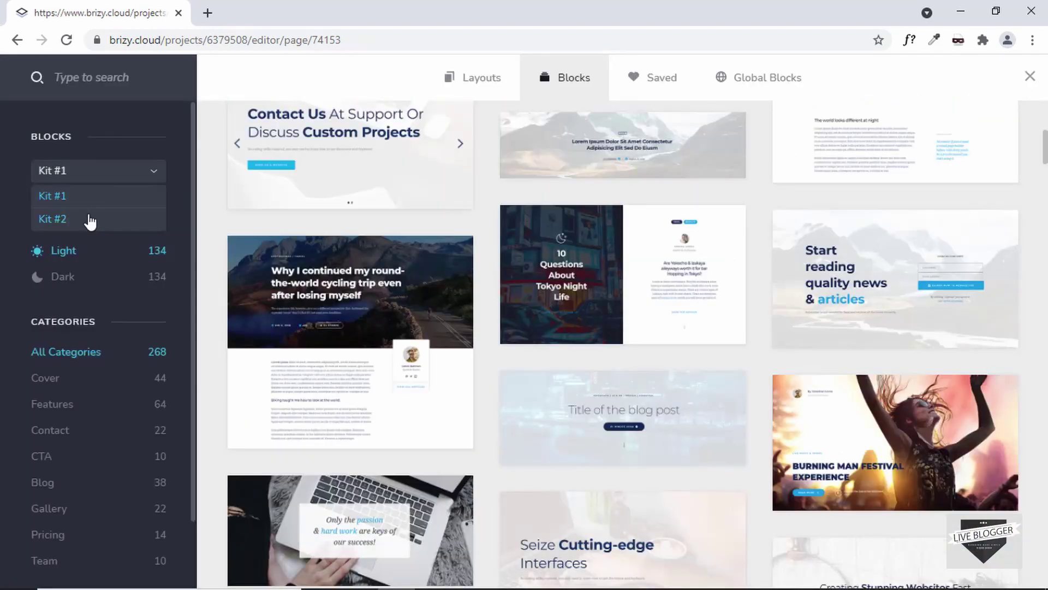
left_click(91, 220)
scroll(775, 290, "down", 3)
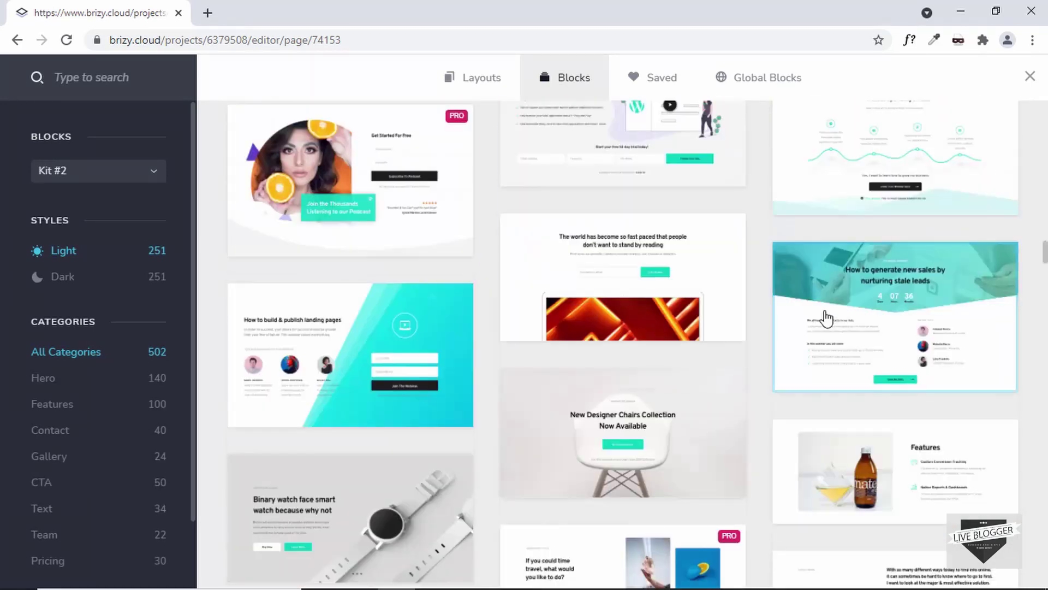
left_click(884, 319)
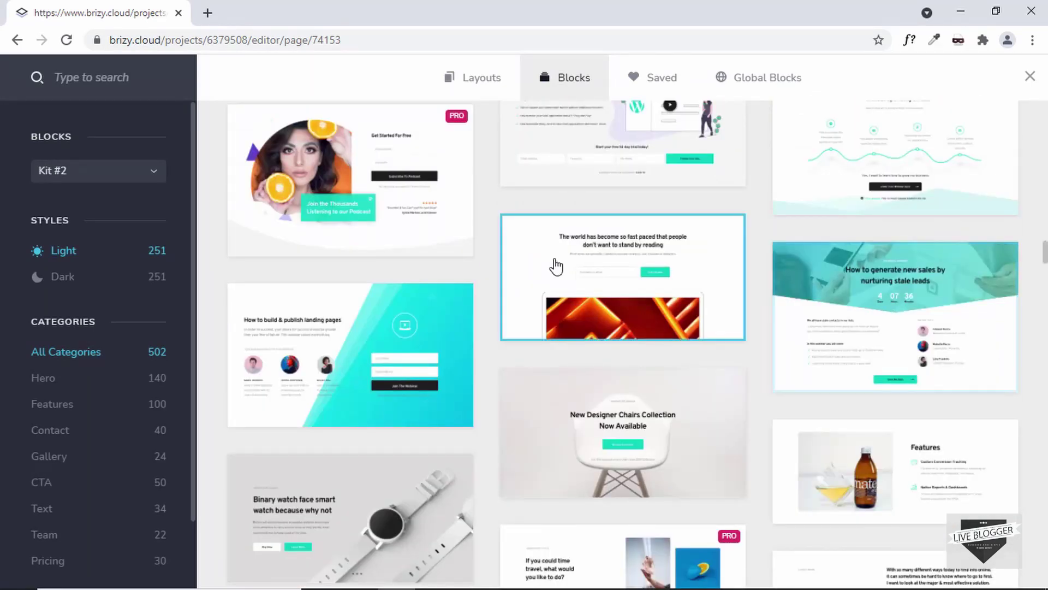
Inspect the link options of the "Save My Spot" button in the webinar block
scroll(530, 175, "down", 5)
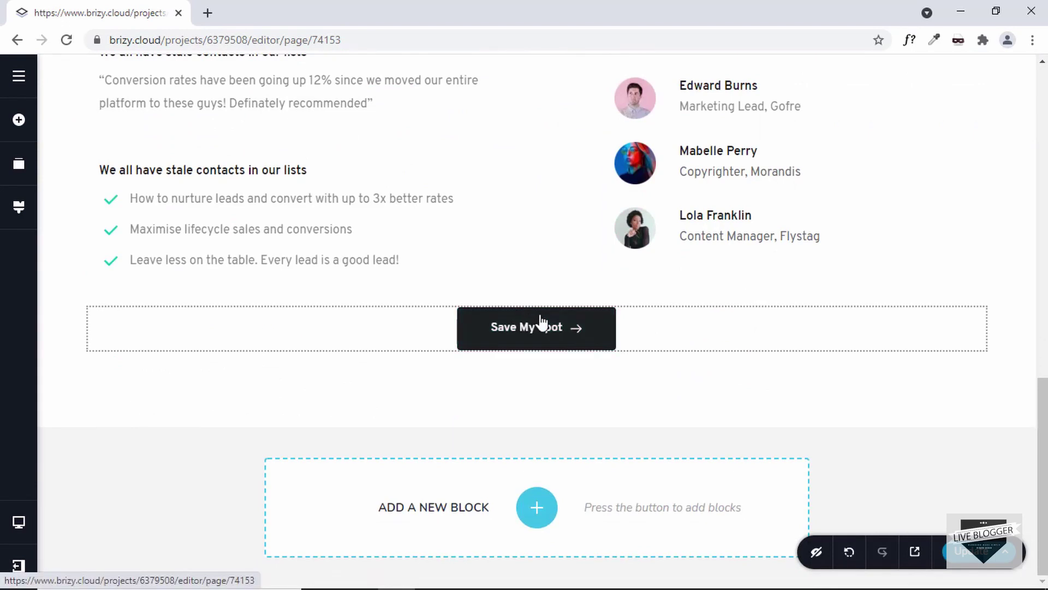
left_click(600, 333)
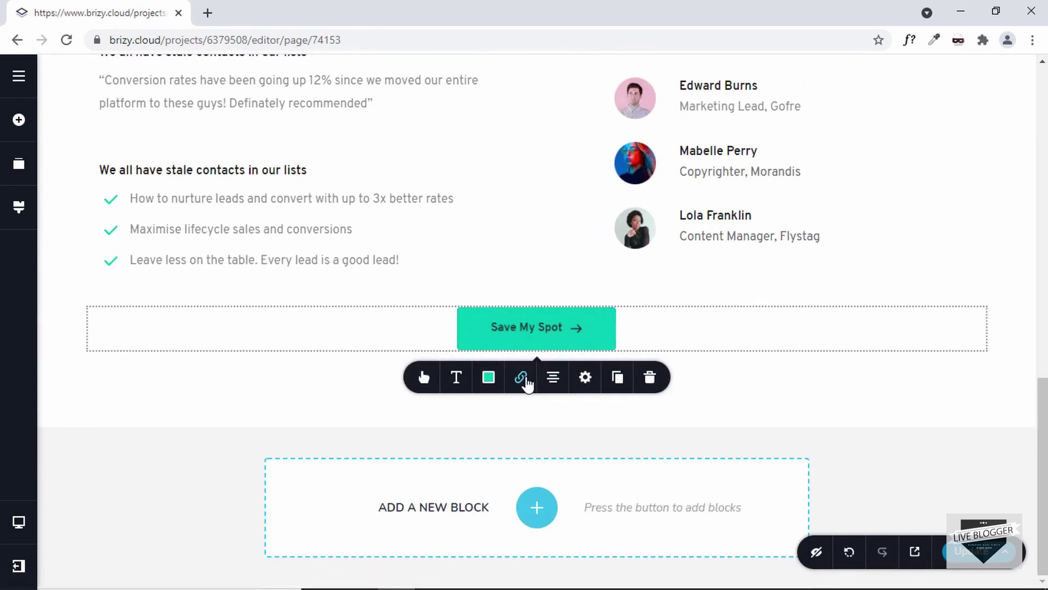
left_click(520, 376)
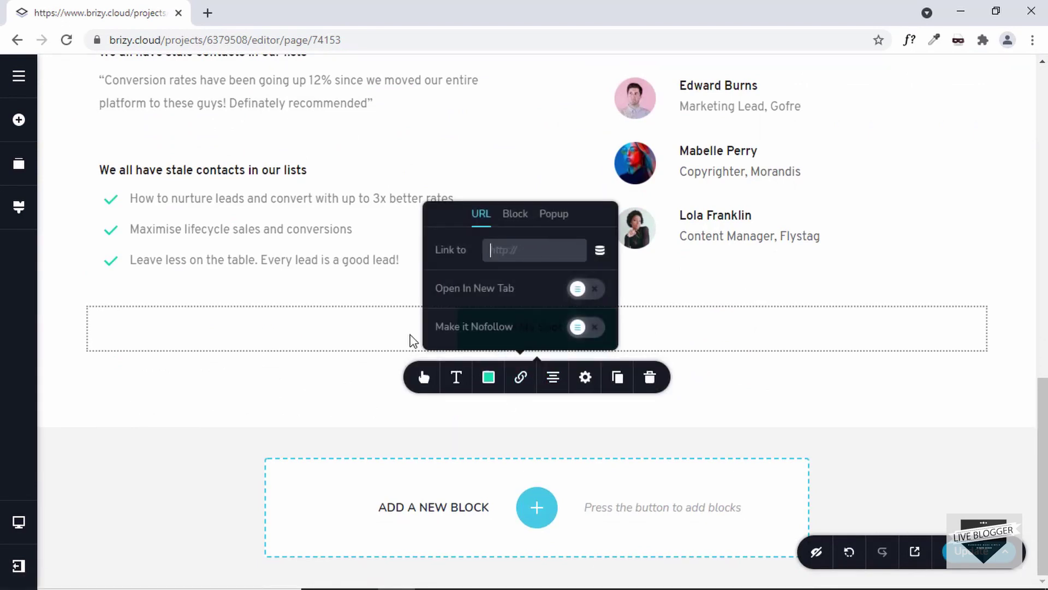
left_click(451, 360)
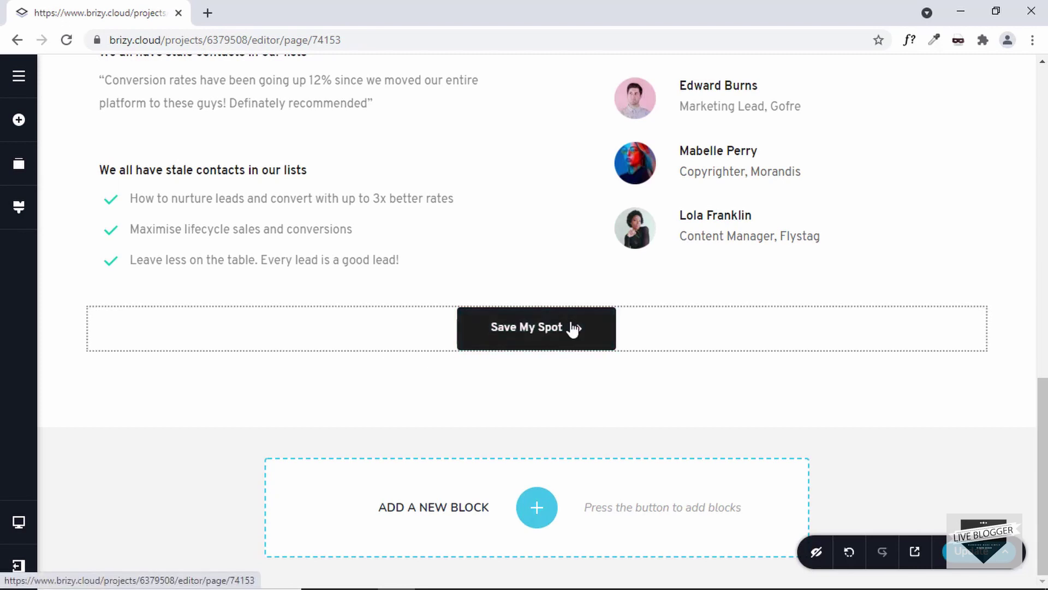
Look over the features and webinar blocks on the About page and bring up the page list
scroll(568, 364, "up", 10)
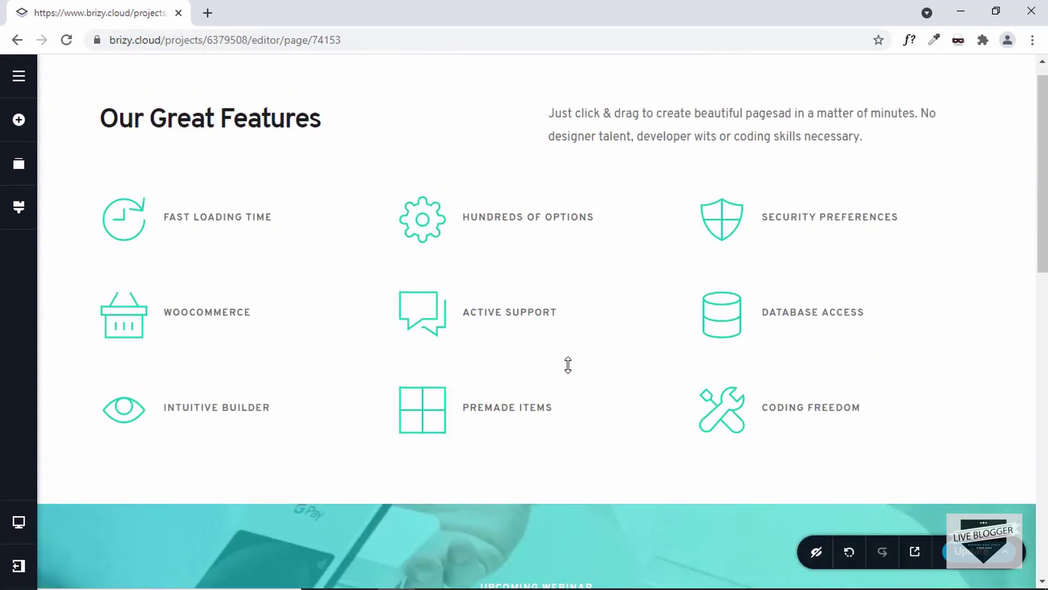
scroll(568, 364, "up", 1)
scroll(568, 365, "down", 7)
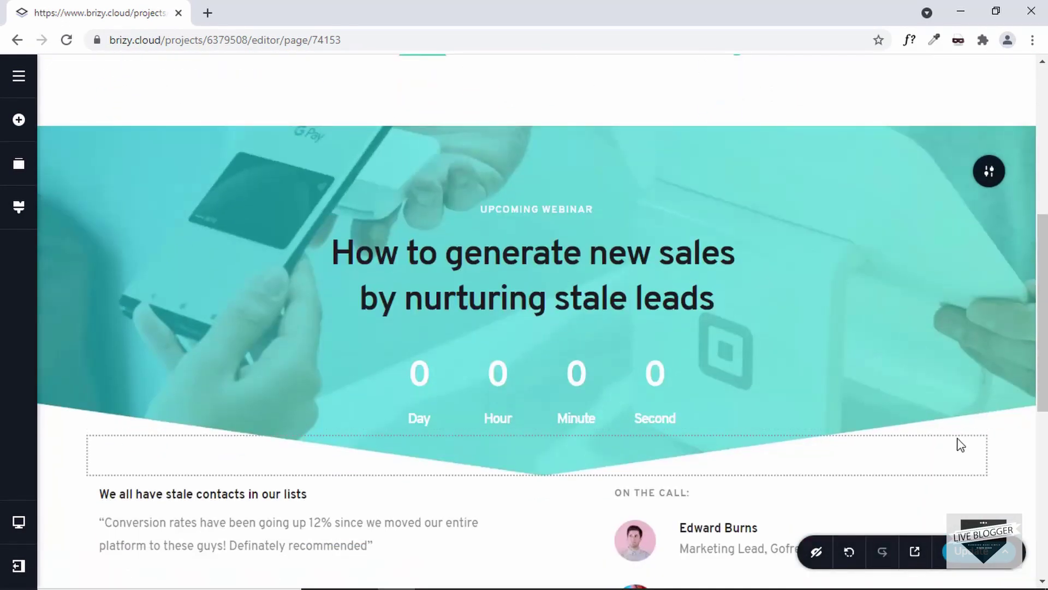
left_click(24, 83)
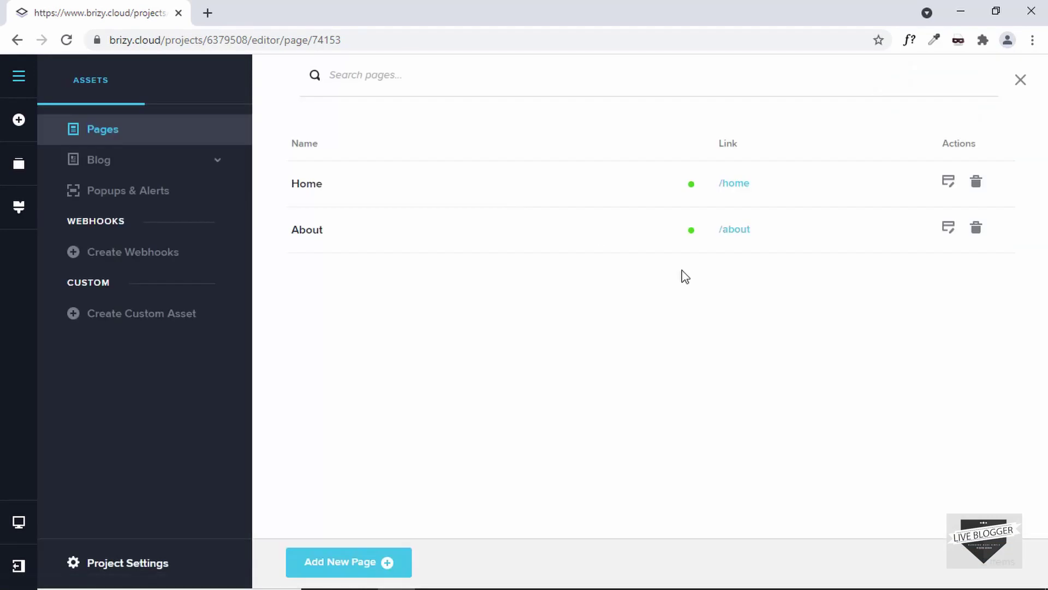
Preview the published About page in a separate tab, look through its blocks and return to the page list
left_click(738, 230)
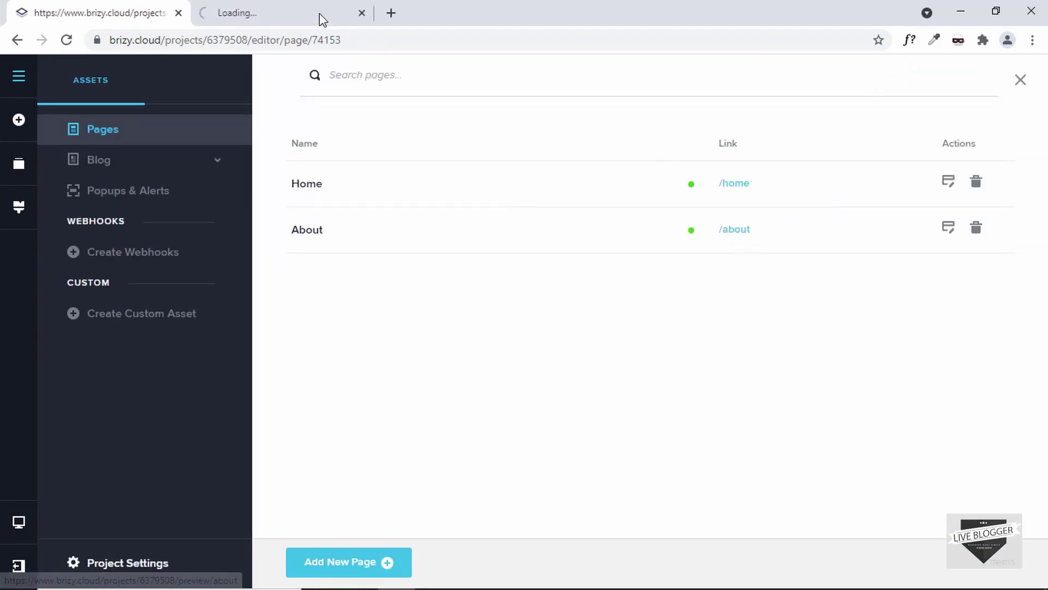
scroll(371, 218, "down", 8)
scroll(370, 218, "up", 11)
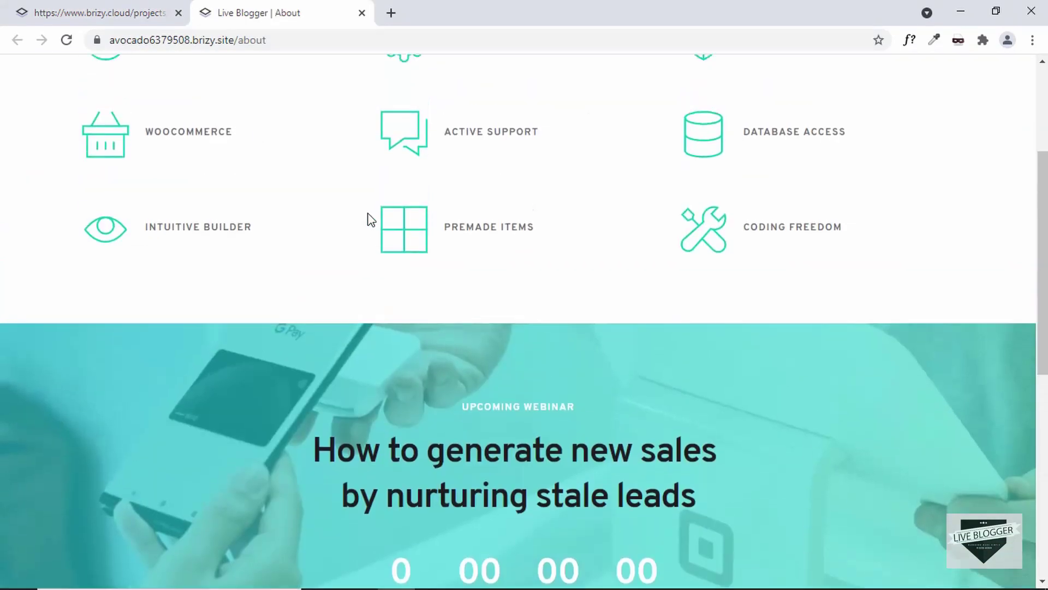
left_click(116, 11)
left_click(361, 13)
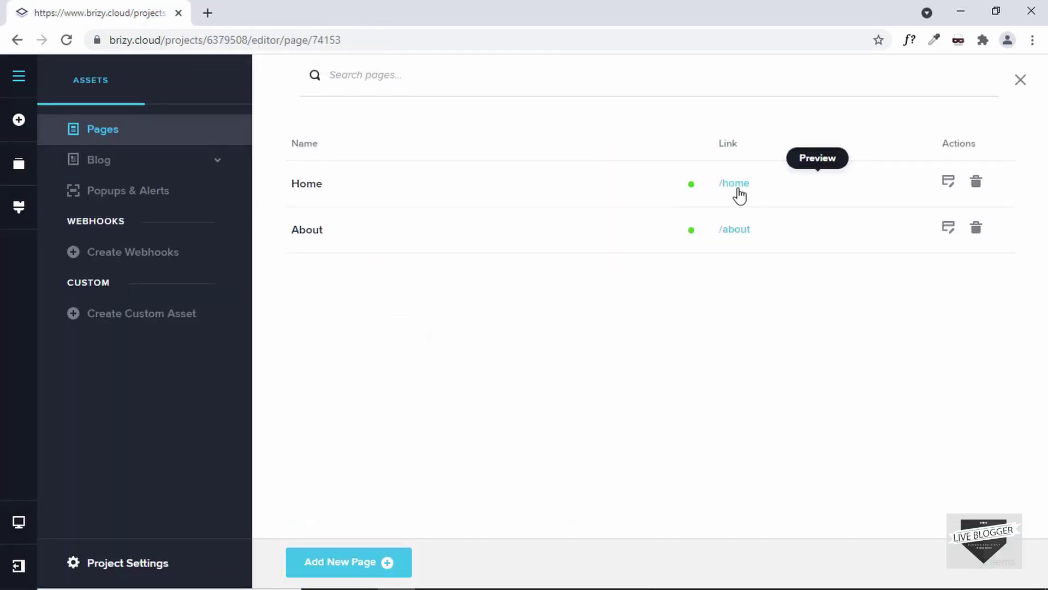
Preview the published Home page in a separate tab and close it again
right_click(737, 191)
left_click(758, 202)
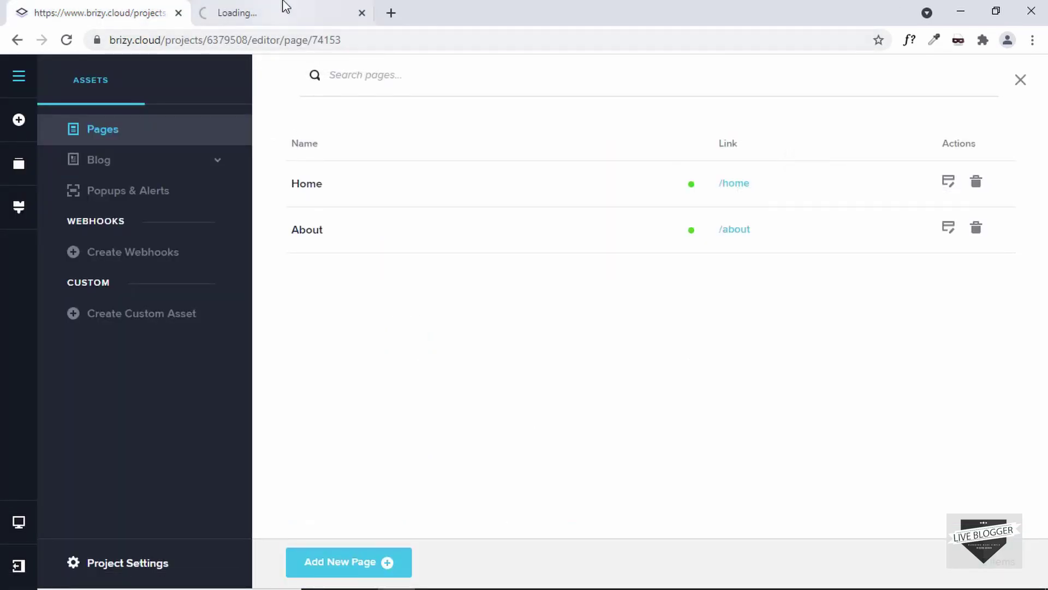
left_click(284, 6)
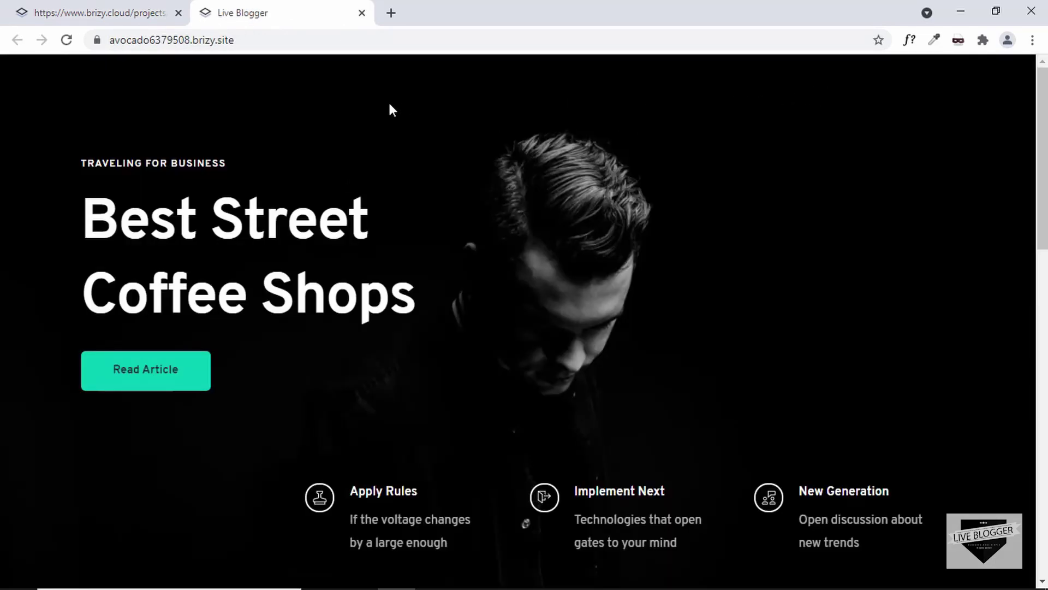
left_click(362, 13)
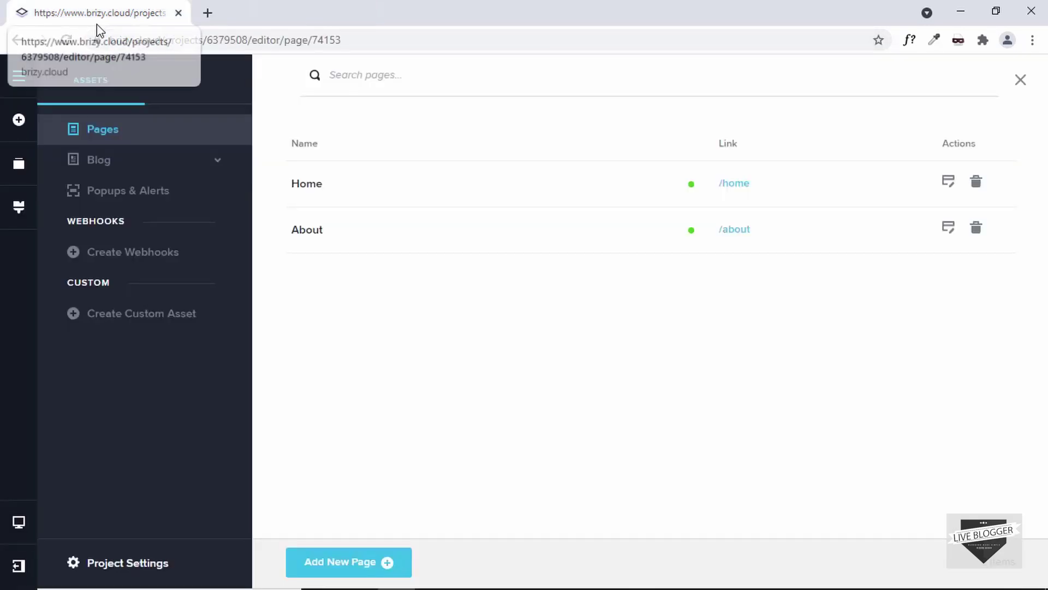
Open the Home page in the editor and bring up the block library directly below the "Best Street Coffee Shops" block
left_click(949, 191)
scroll(472, 389, "down", 2)
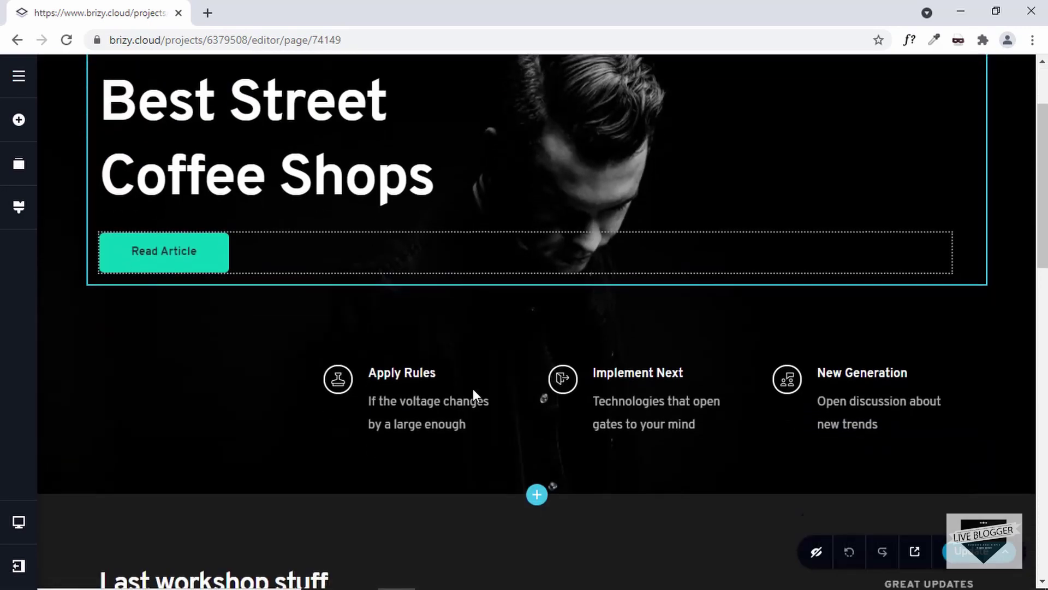
scroll(473, 388, "down", 2)
left_click(537, 387)
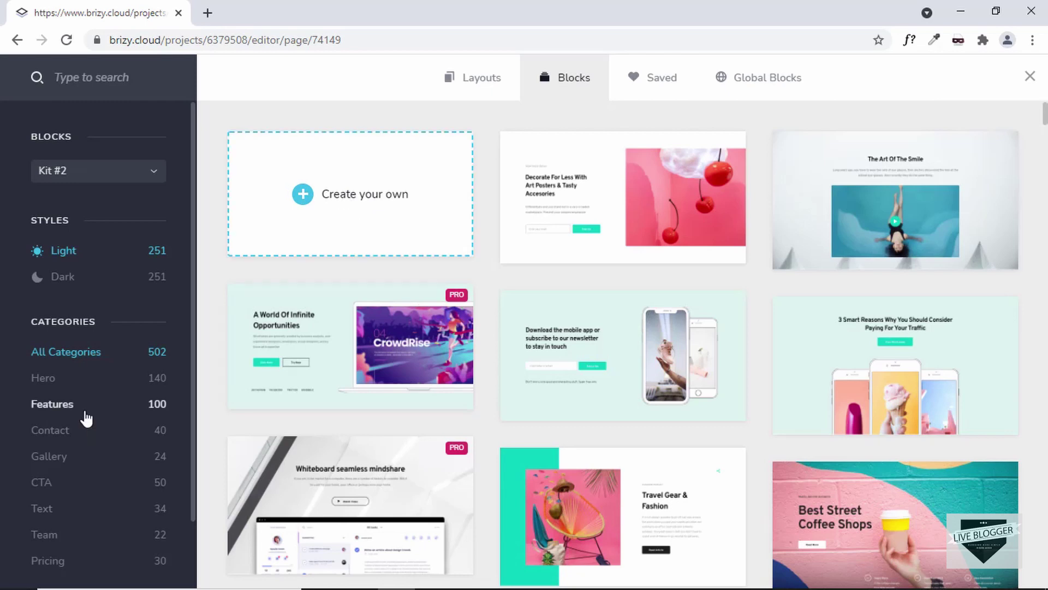
Examine the light Header blocks available in Kit #2
scroll(86, 418, "down", 1)
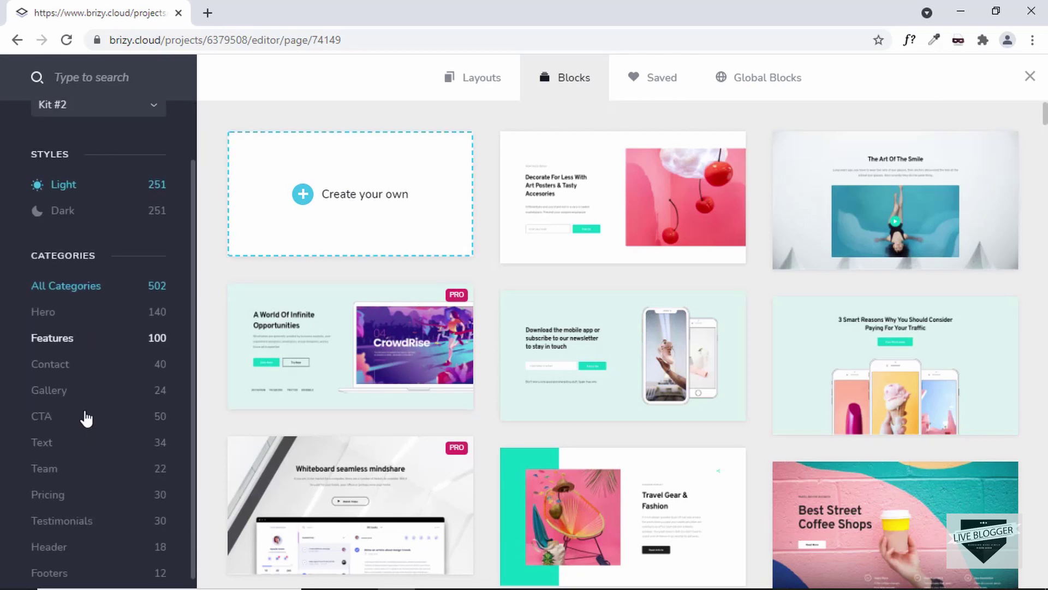
left_click(55, 549)
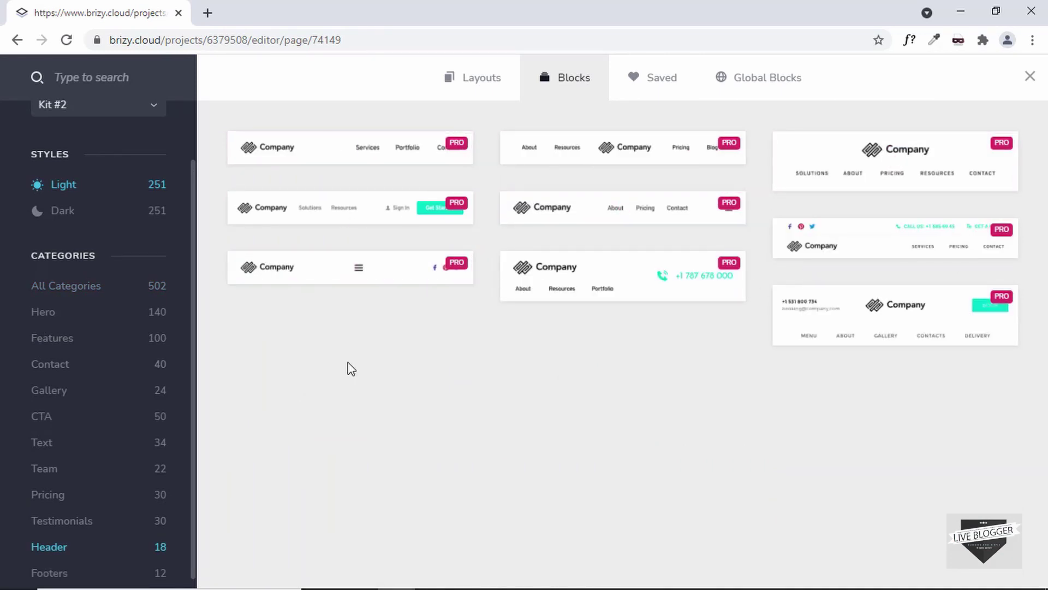
scroll(70, 435, "up", 2)
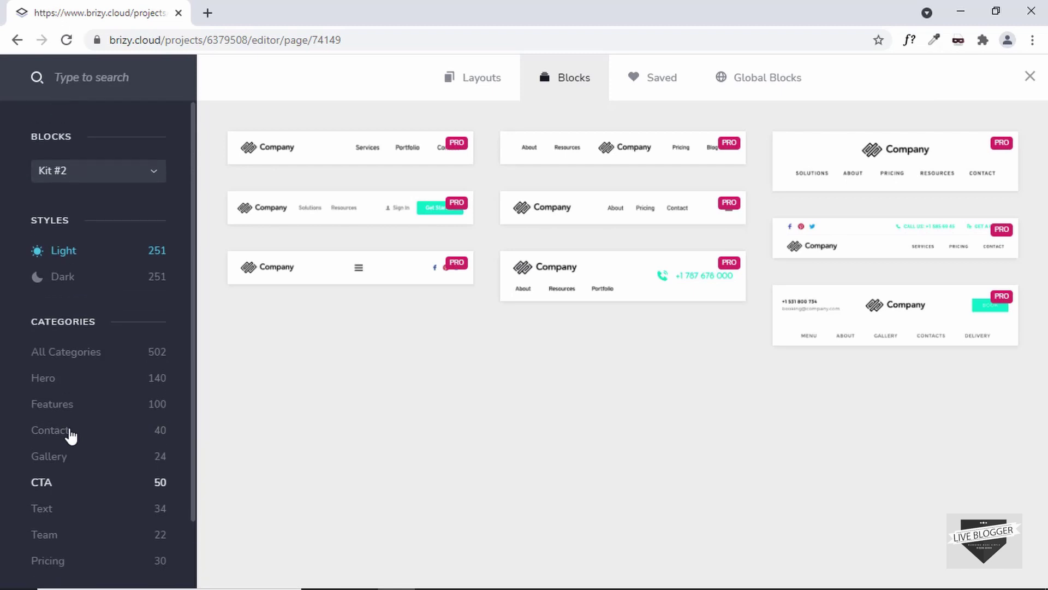
Insert a blank custom block below the "Best Street Coffee Shops" block and place a Row element in it
left_click(76, 356)
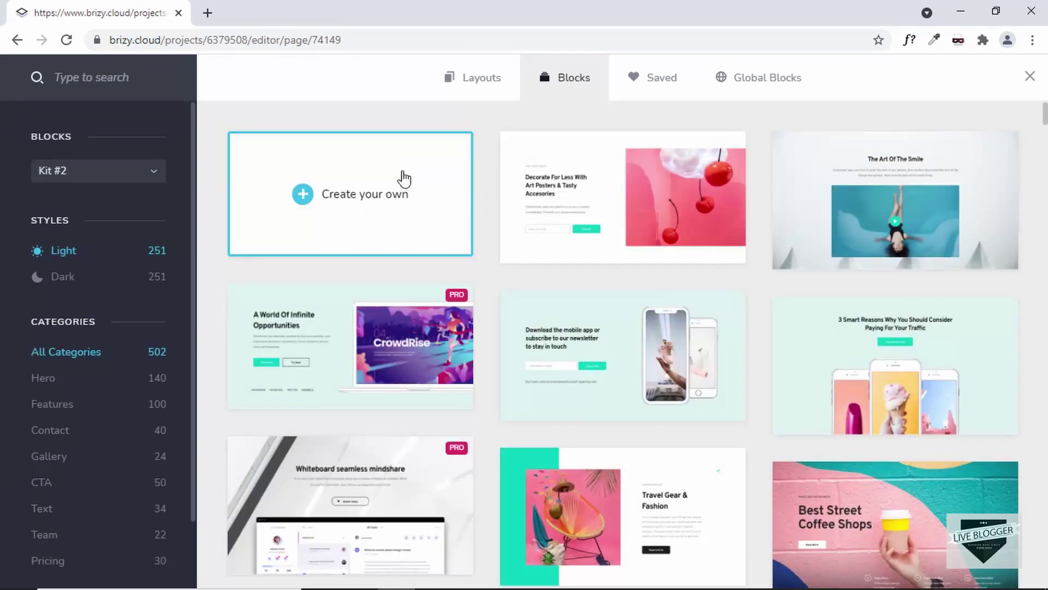
left_click(346, 200)
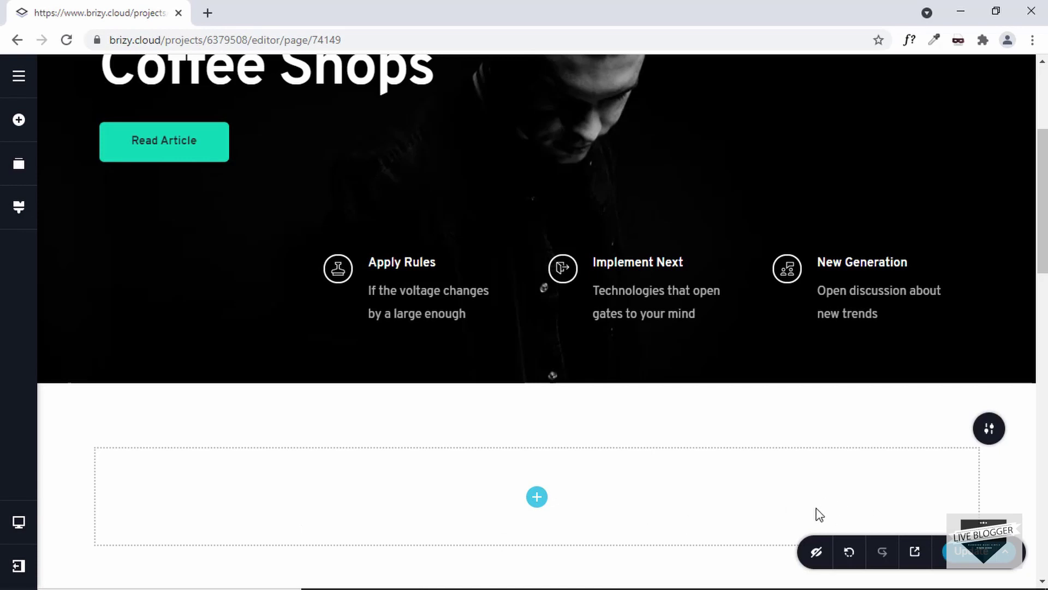
left_click(537, 497)
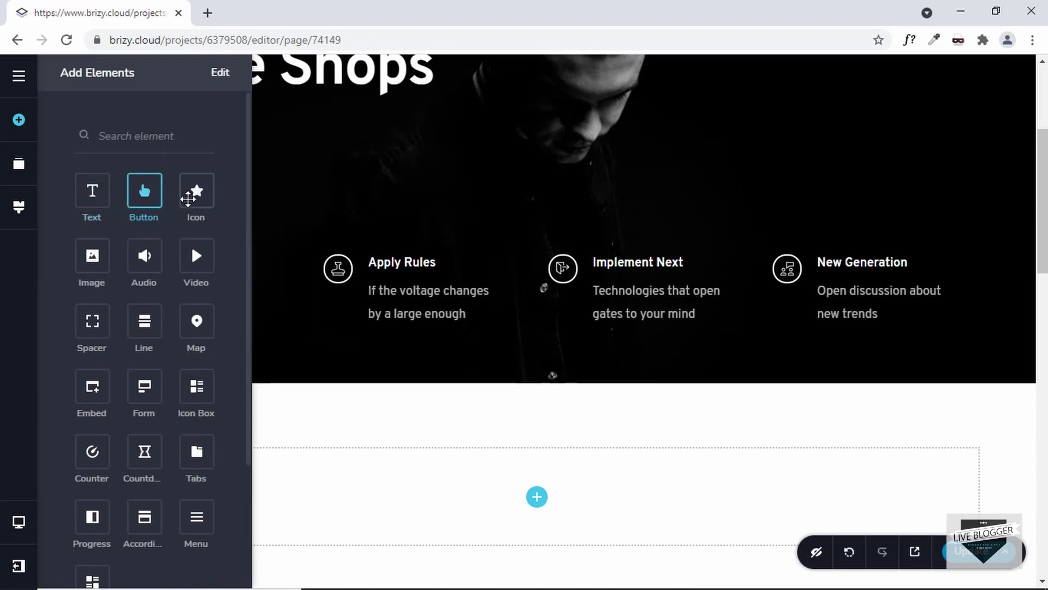
scroll(155, 372, "down", 3)
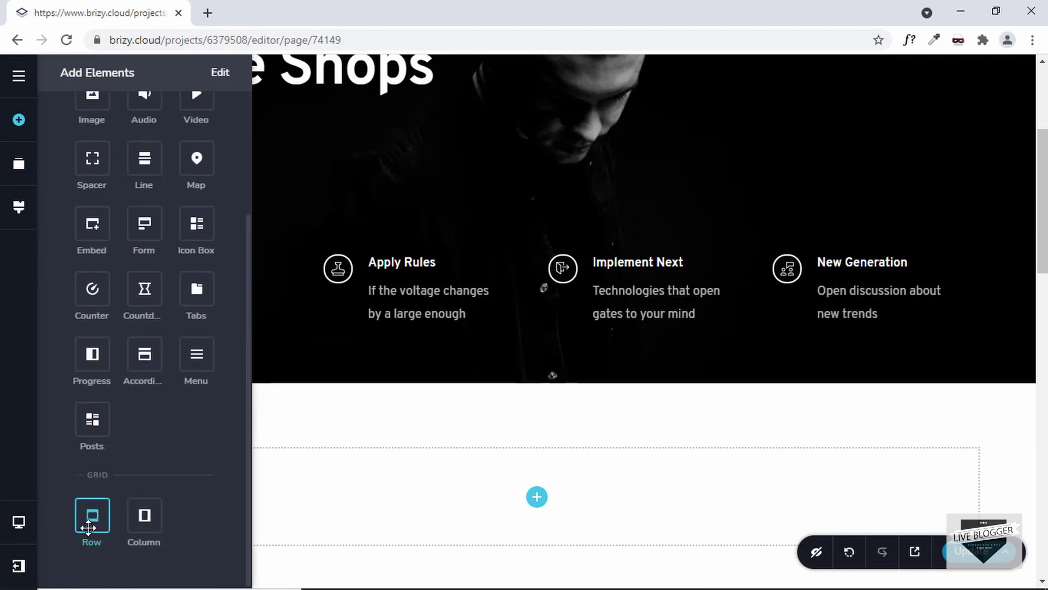
left_click_drag(88, 527, 374, 477)
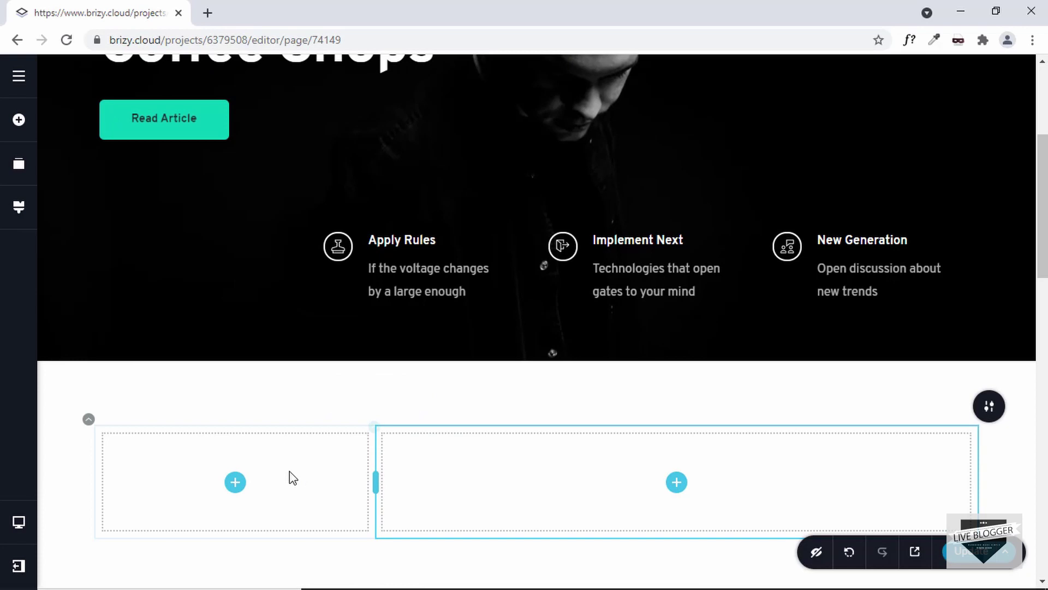
Add an Icon element to the new row and delete the empty column before it
left_click(234, 482)
key("ctrl+minus")
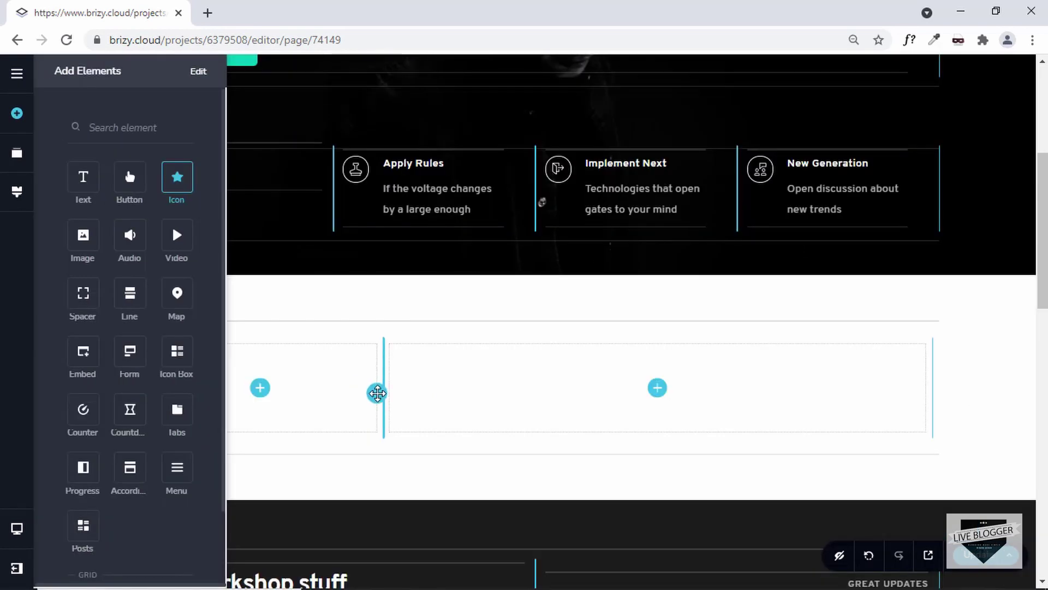
left_click_drag(377, 393, 383, 392)
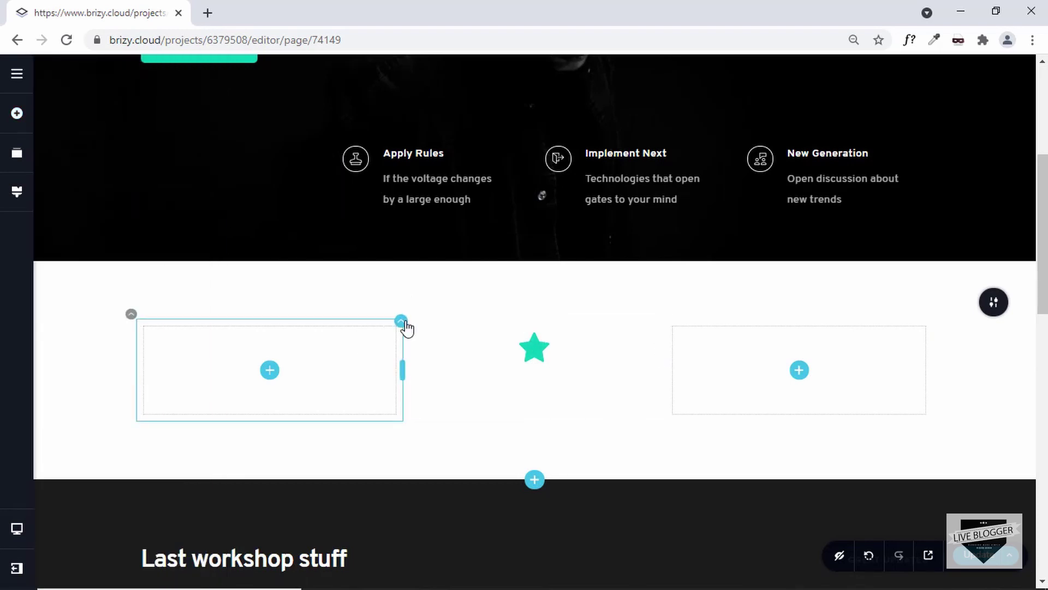
left_click(405, 331)
left_click(487, 286)
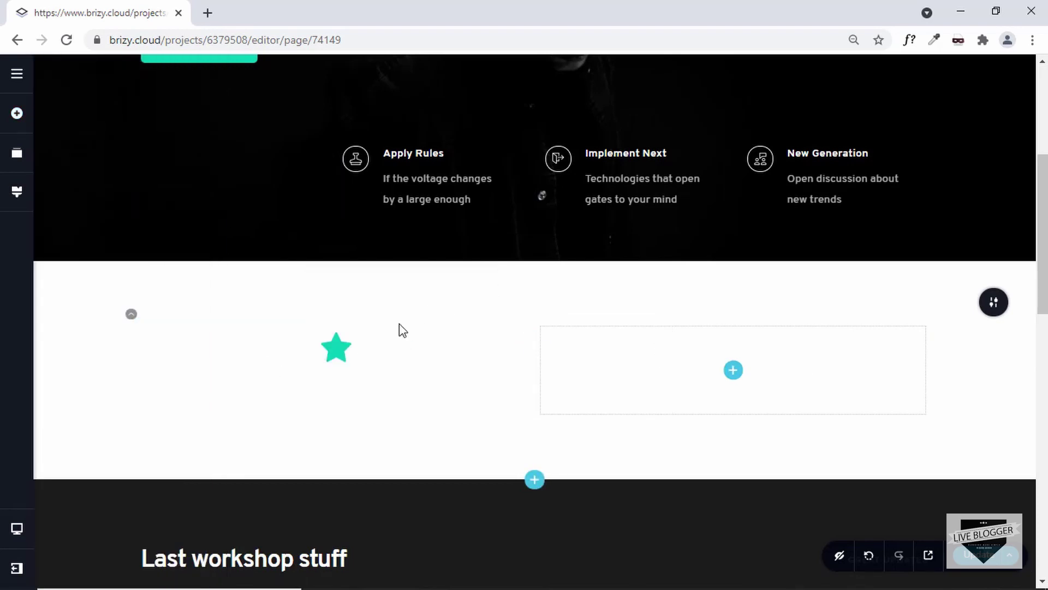
Narrow the star icon's column and set its content alignment to vertically centred
left_click_drag(539, 360, 372, 362)
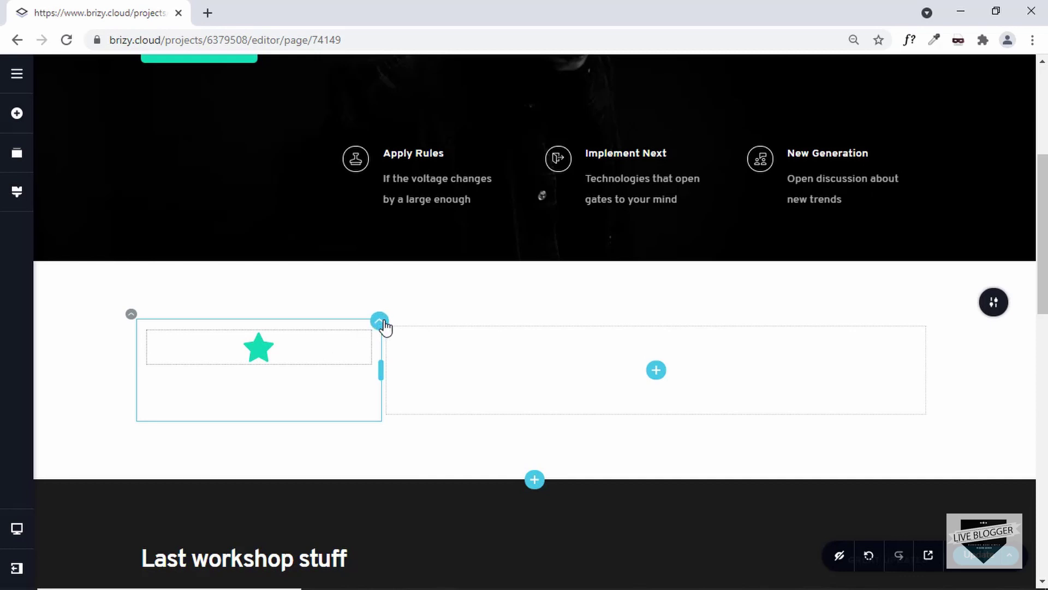
left_click(381, 322)
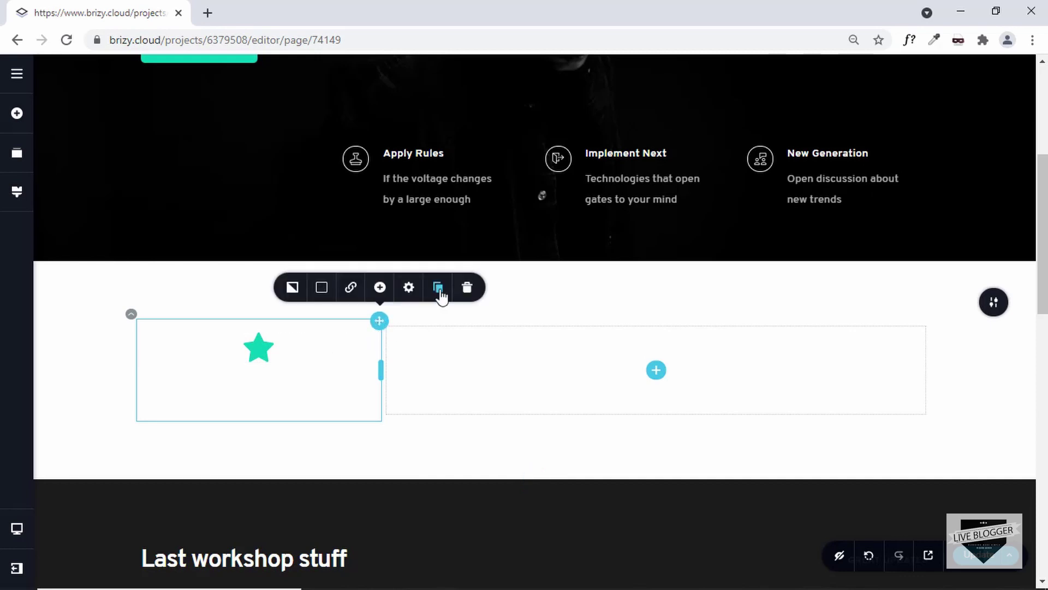
left_click(409, 289)
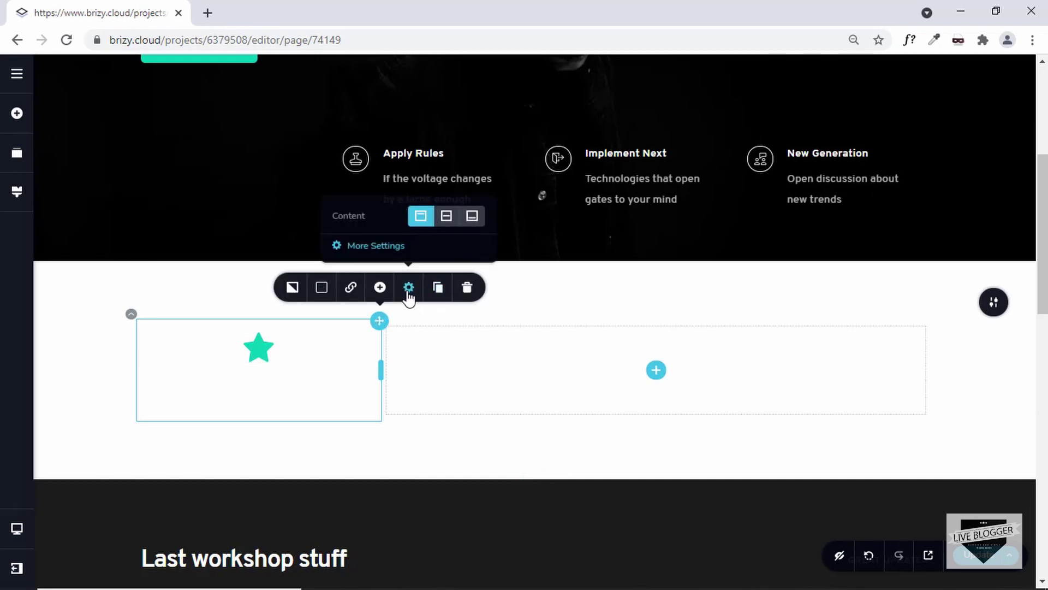
left_click(446, 216)
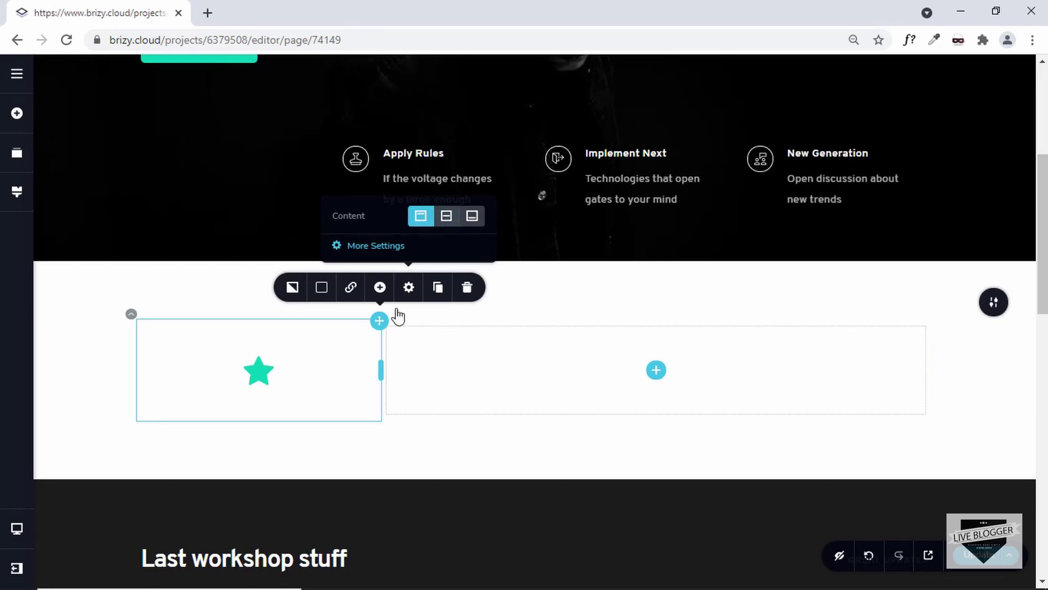
left_click(419, 386)
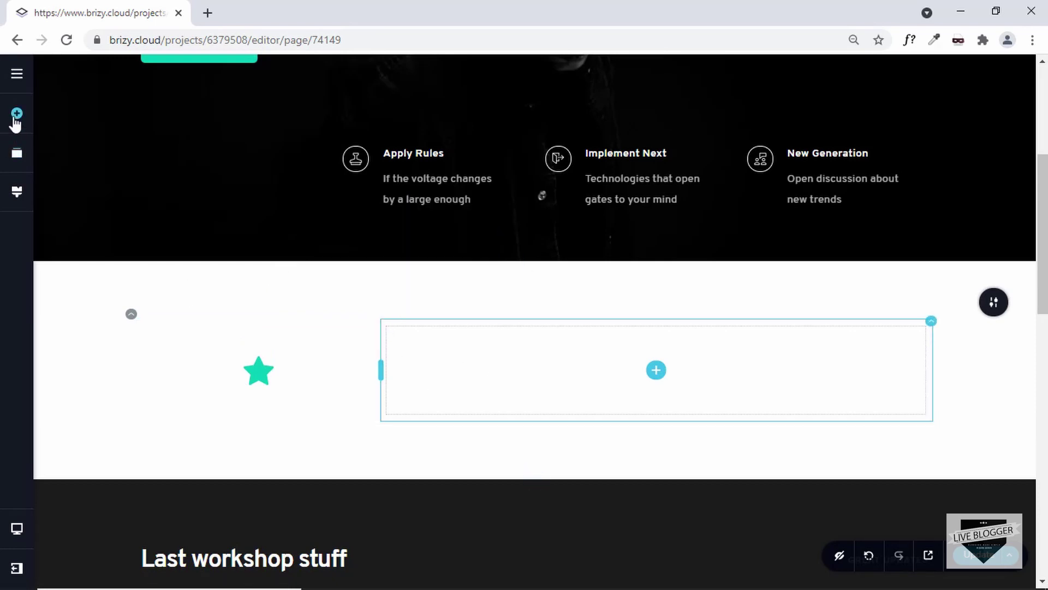
Add a Button element to the empty wide column beside the star icon and duplicate it
left_click(17, 113)
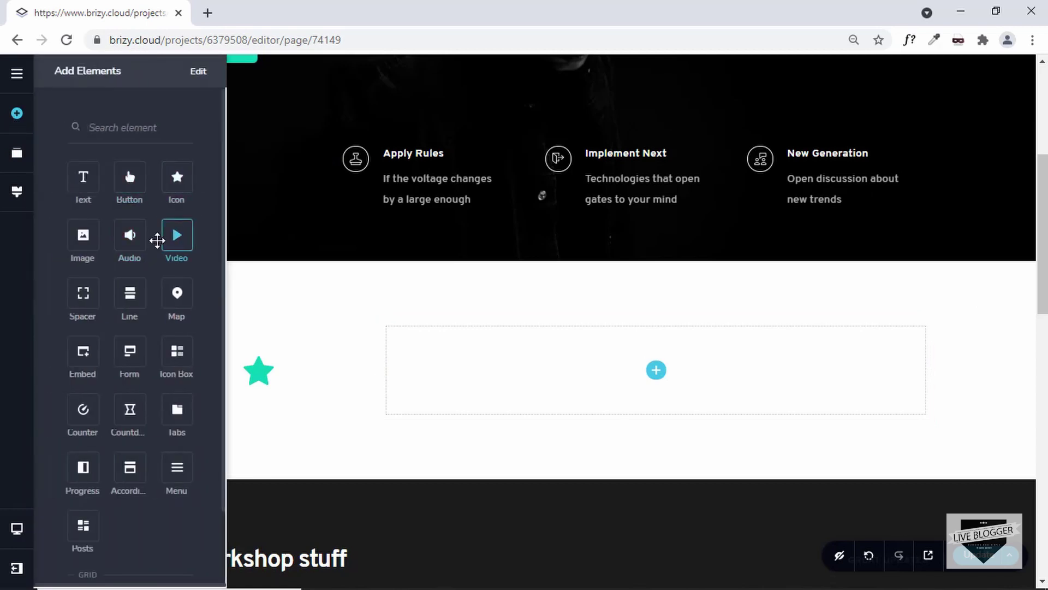
left_click_drag(157, 200, 660, 389)
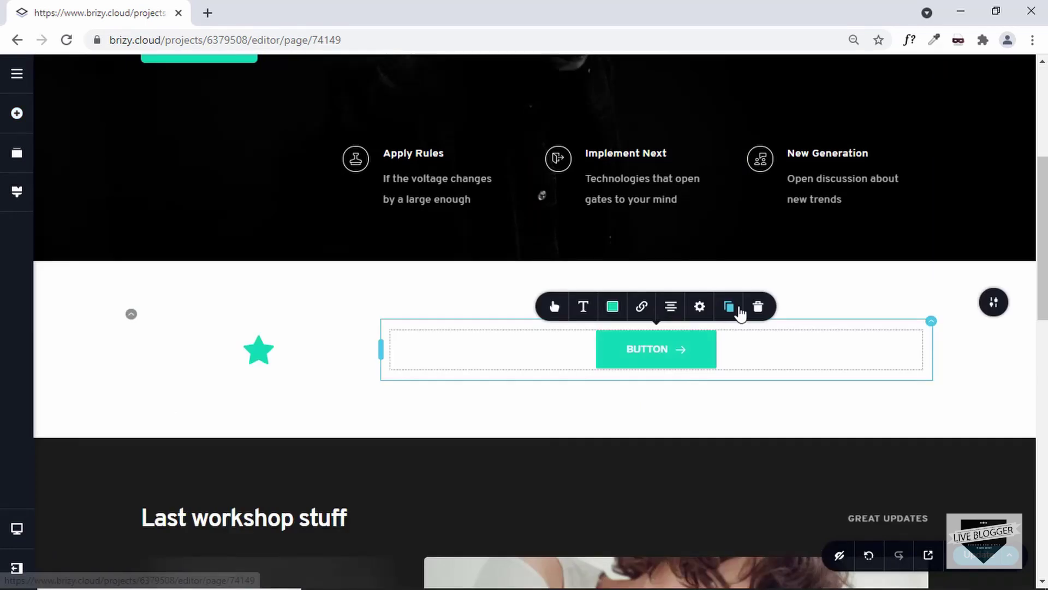
left_click(731, 308)
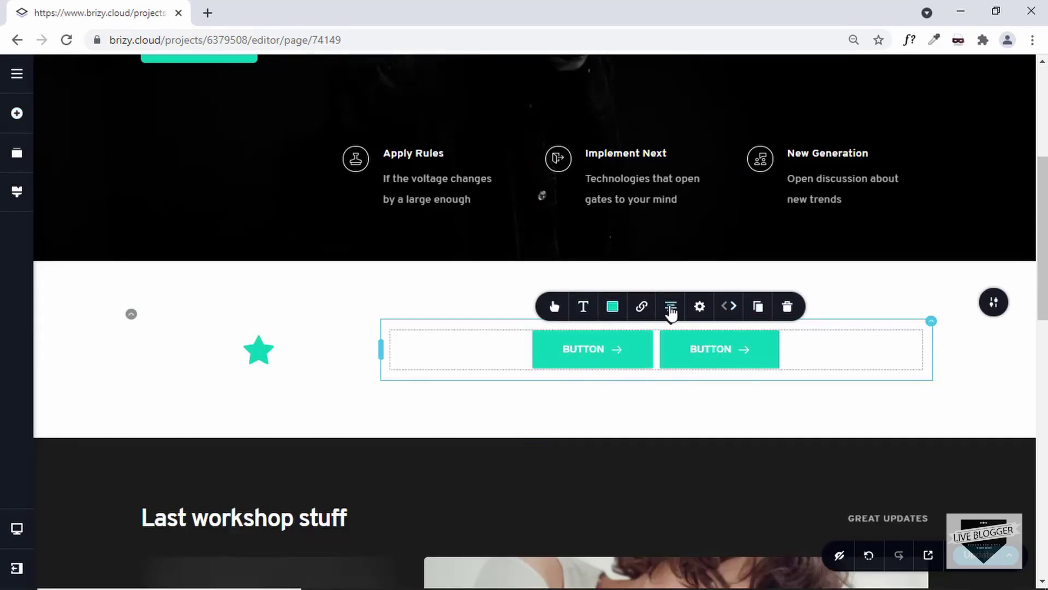
Align the two buttons to the right within their column
left_click(496, 355)
left_click(748, 349)
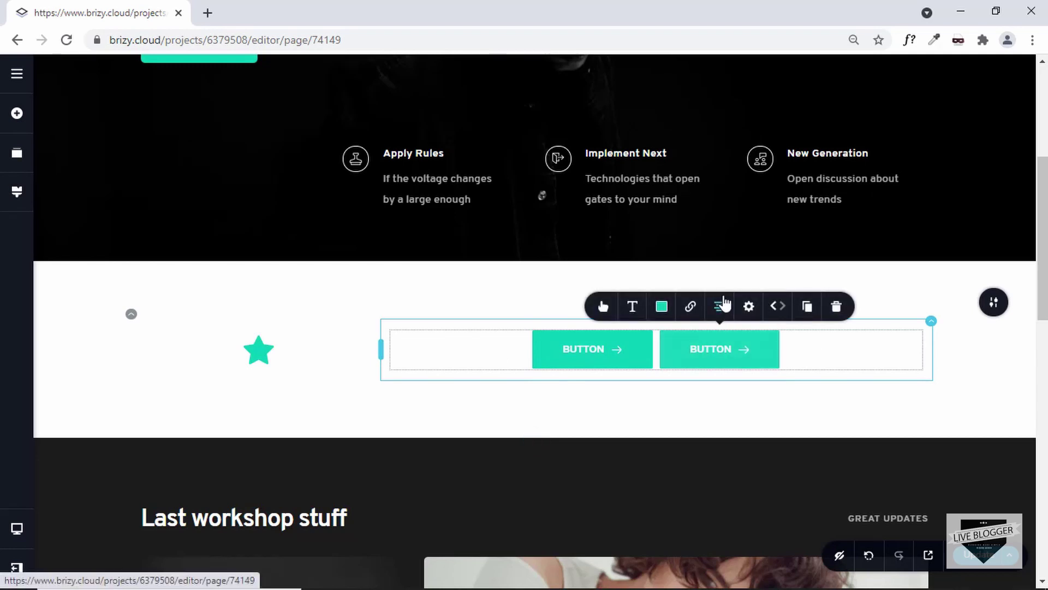
left_click(719, 306)
left_click(725, 347)
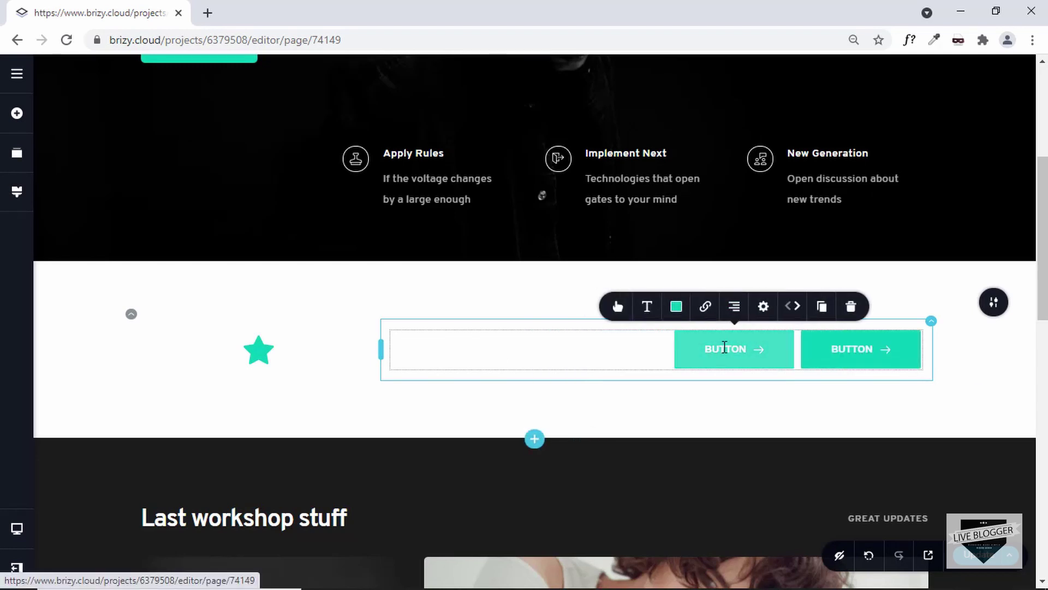
Label the first button HOME and the second button ABOUT
double_click(724, 348)
type("HOME")
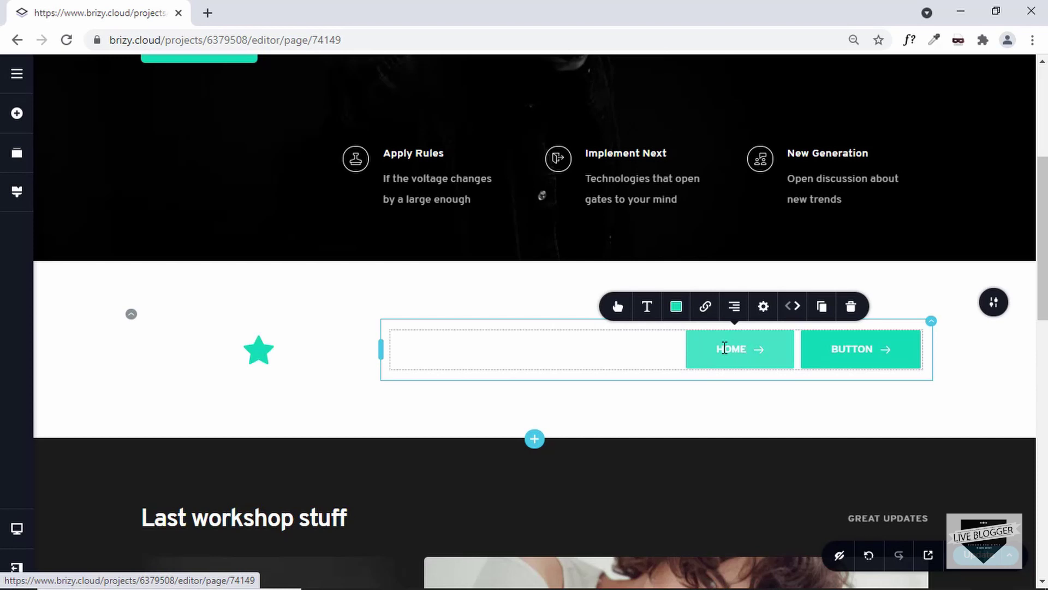
left_click(838, 348)
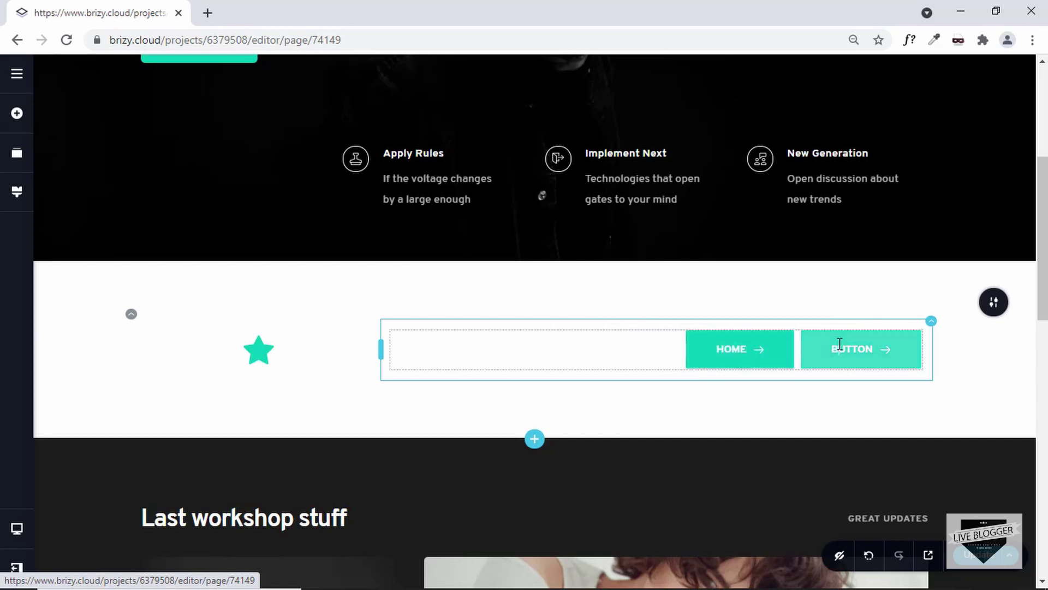
double_click(838, 348)
type("ABOUT")
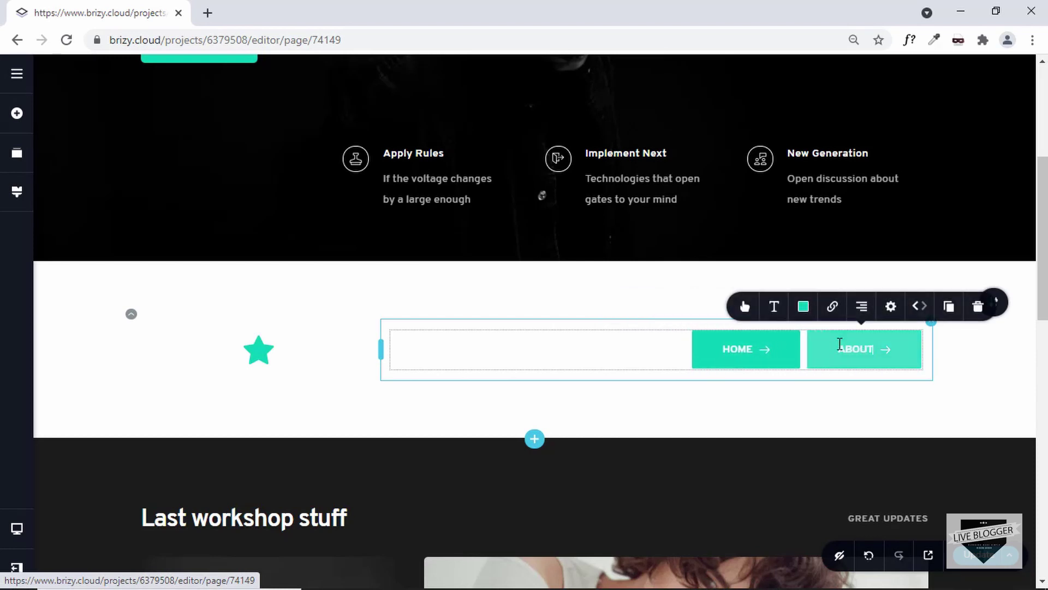
Remove the arrow icon from the HOME button
left_click(762, 352)
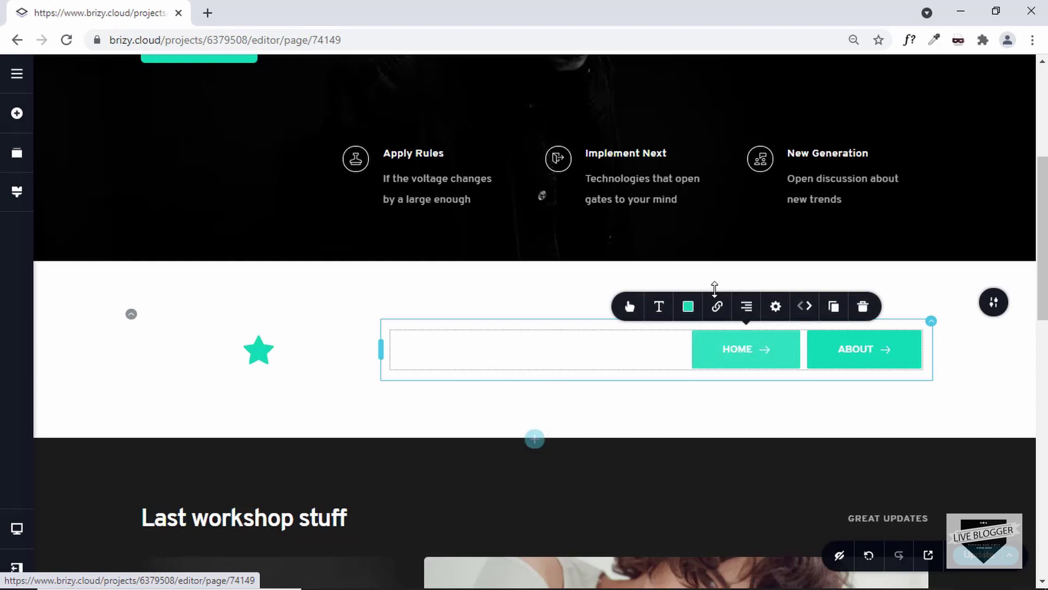
left_click(629, 307)
left_click(651, 92)
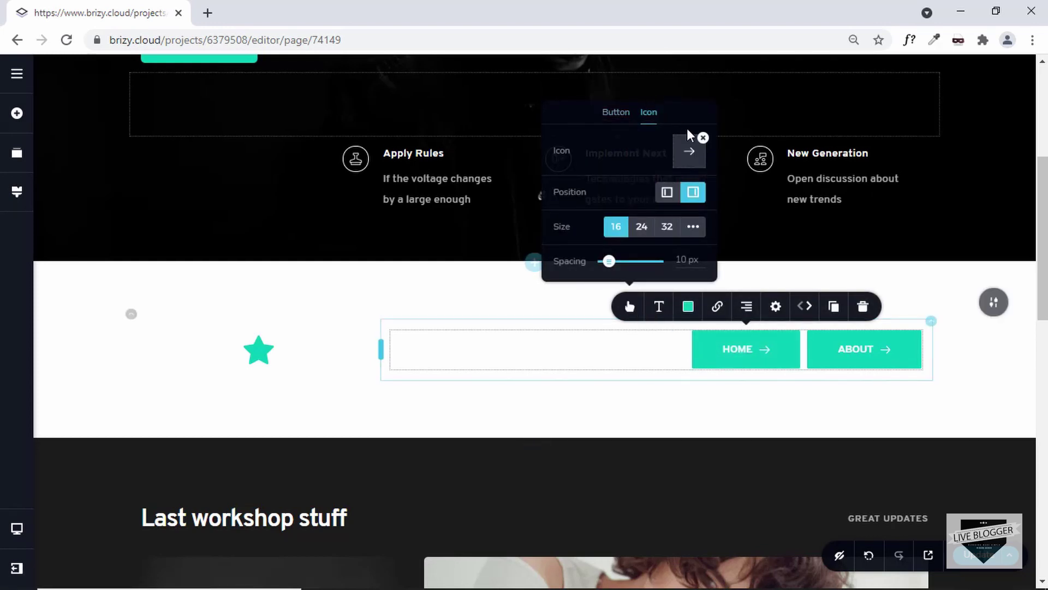
left_click(703, 137)
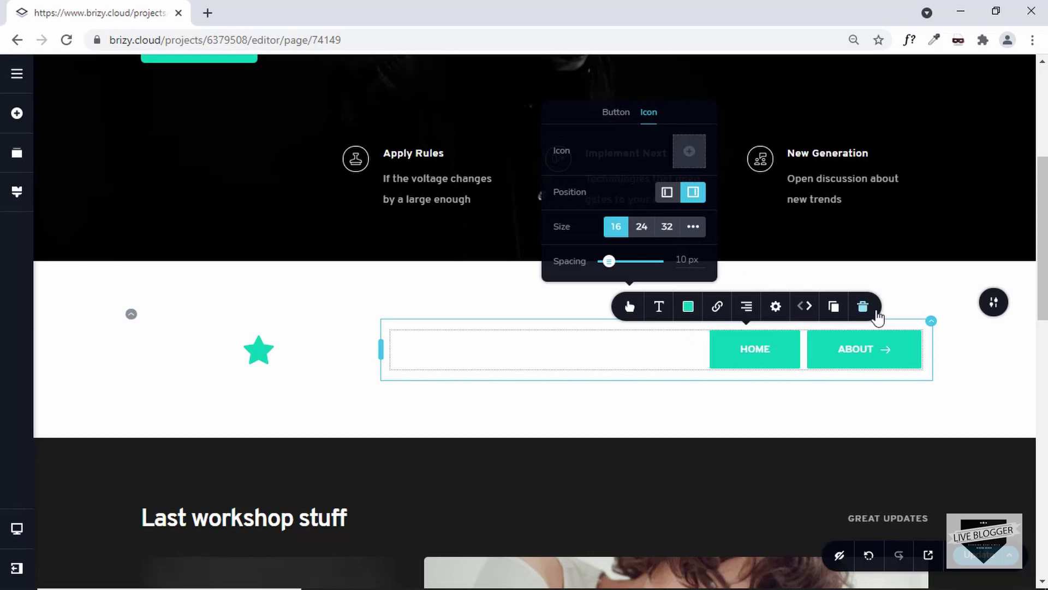
Remove the arrow icon from the ABOUT button
left_click(870, 351)
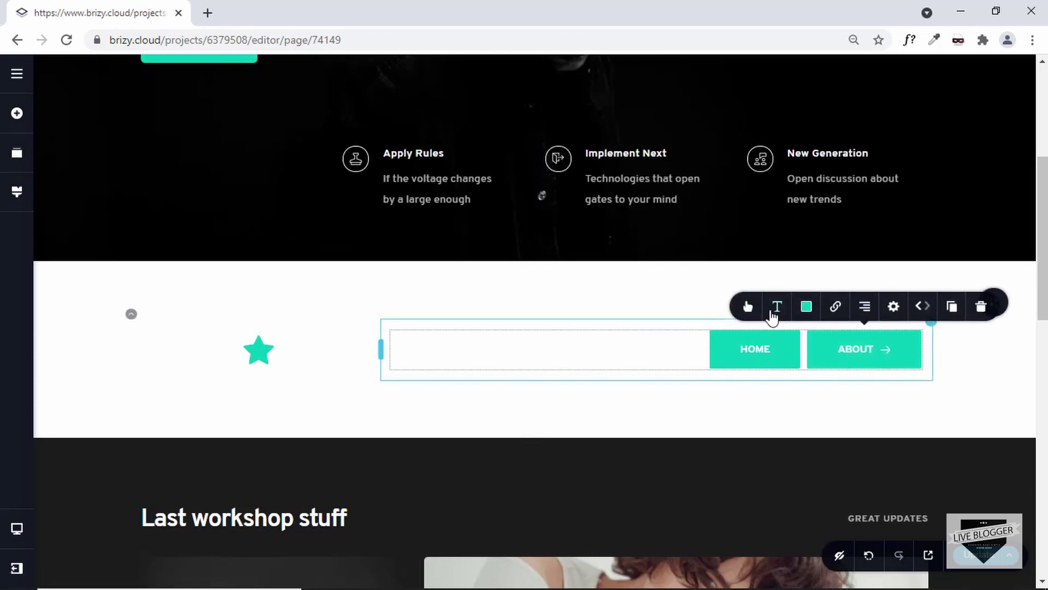
left_click(746, 306)
left_click(766, 91)
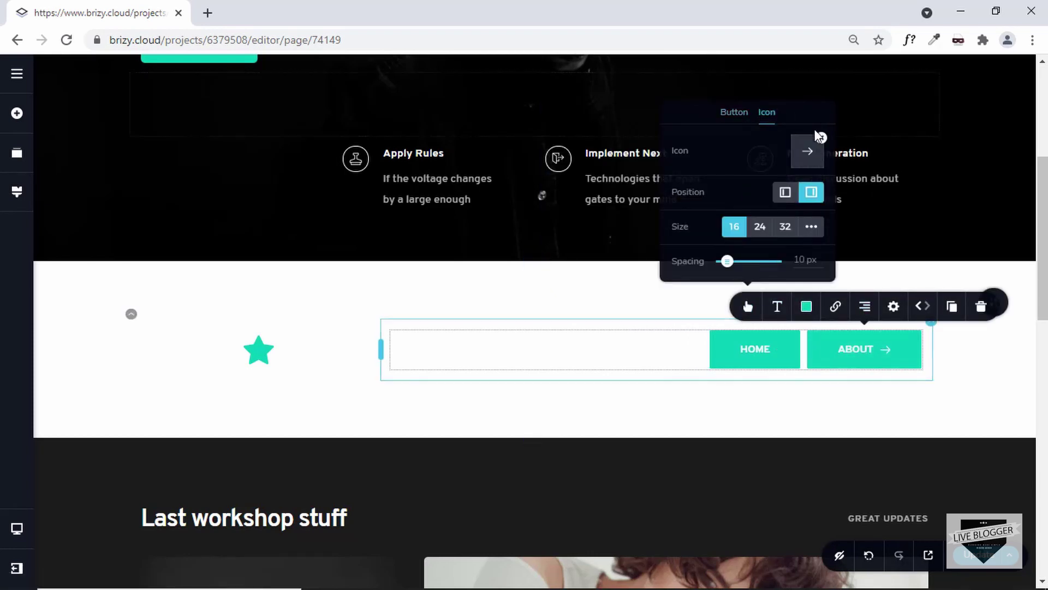
left_click(821, 136)
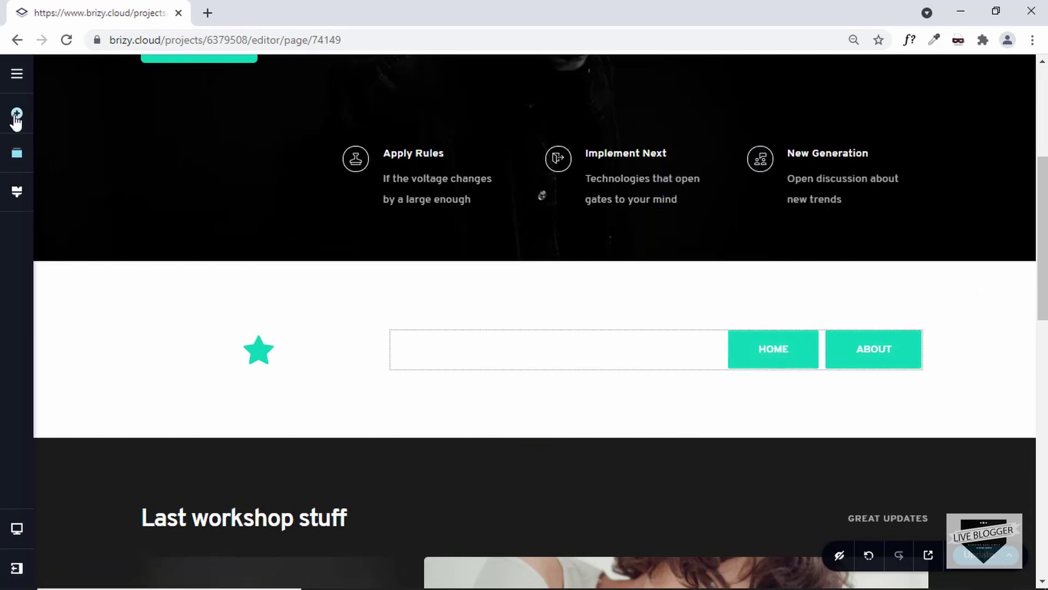
Open the About page's preview in a new browser tab, copy its web address, and return to the page editor
left_click(18, 78)
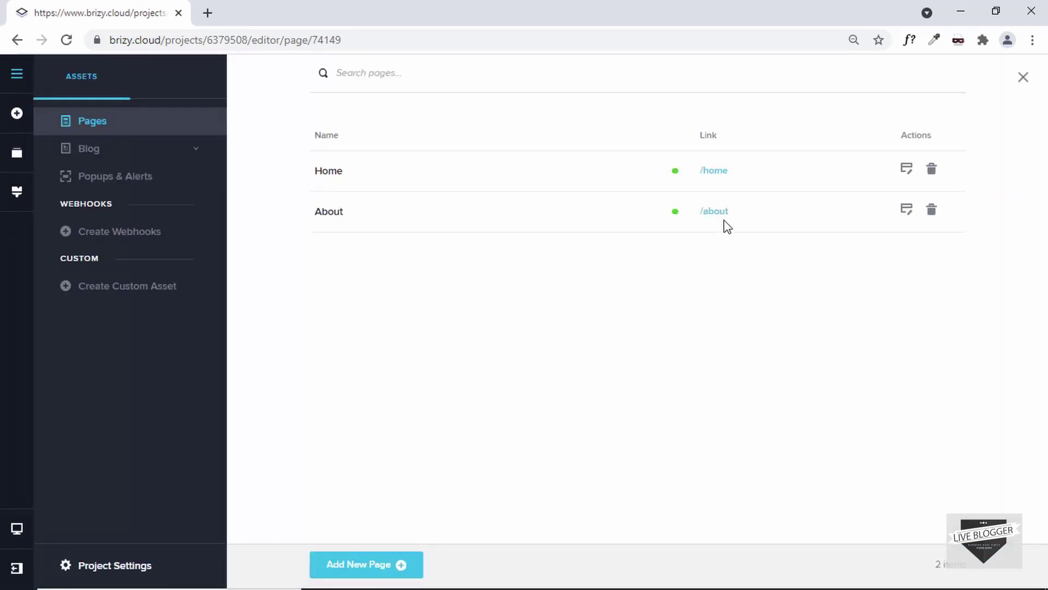
right_click(718, 211)
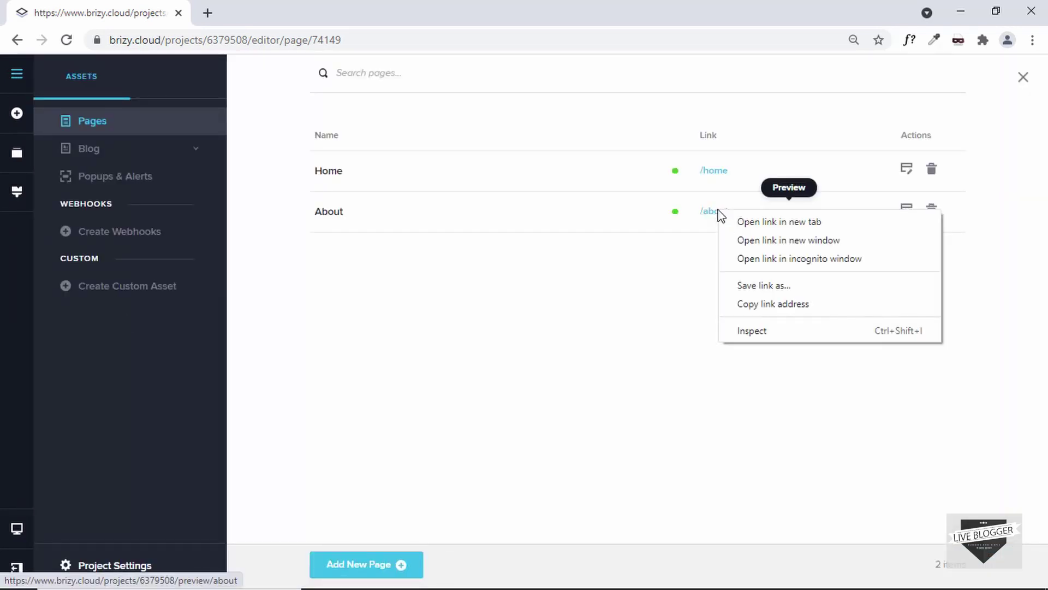
left_click(821, 225)
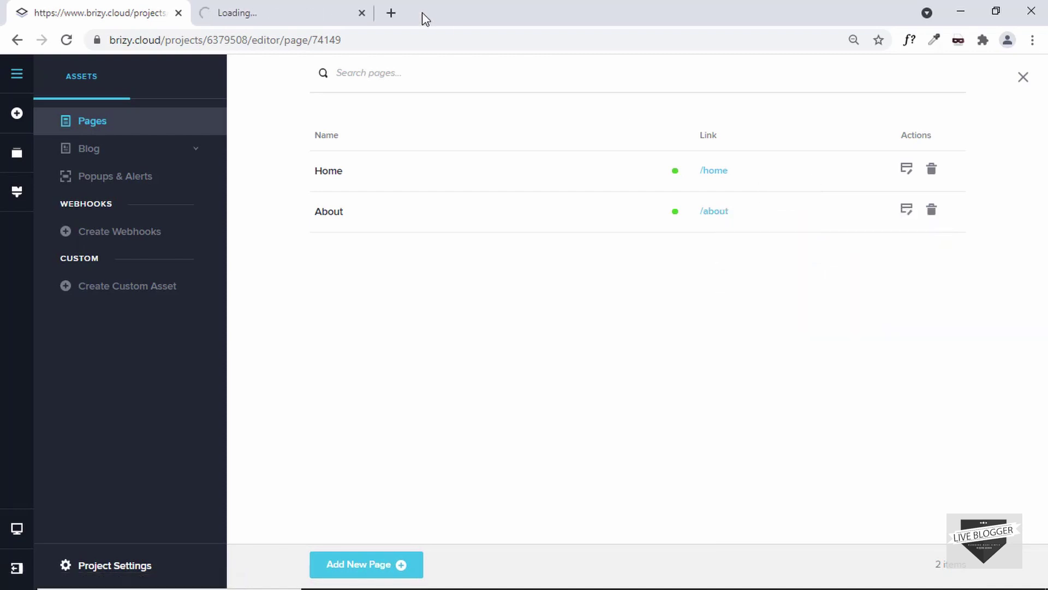
left_click(322, 14)
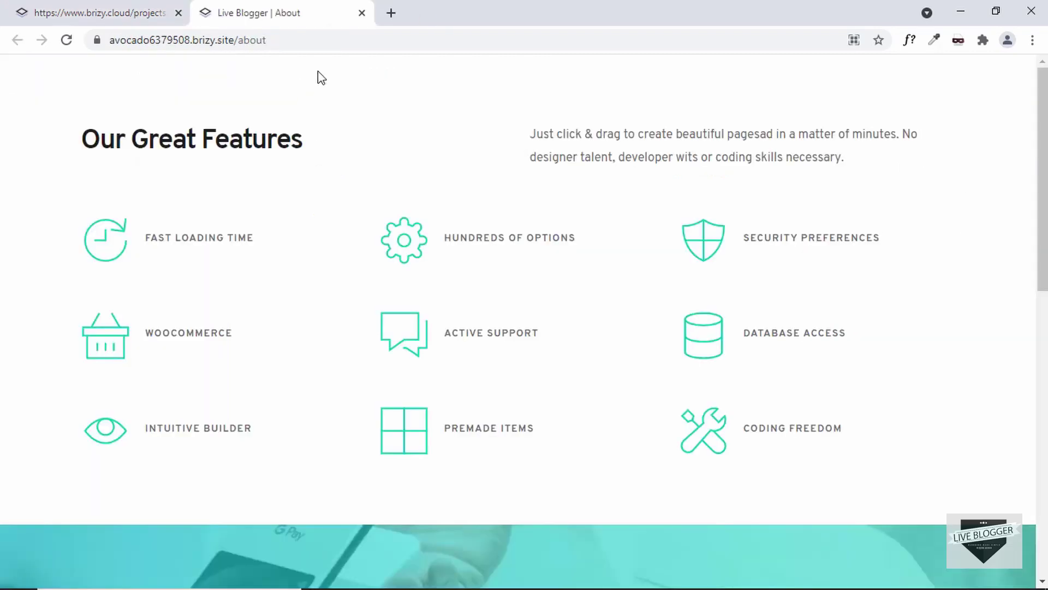
left_click(354, 42)
left_click(30, 14)
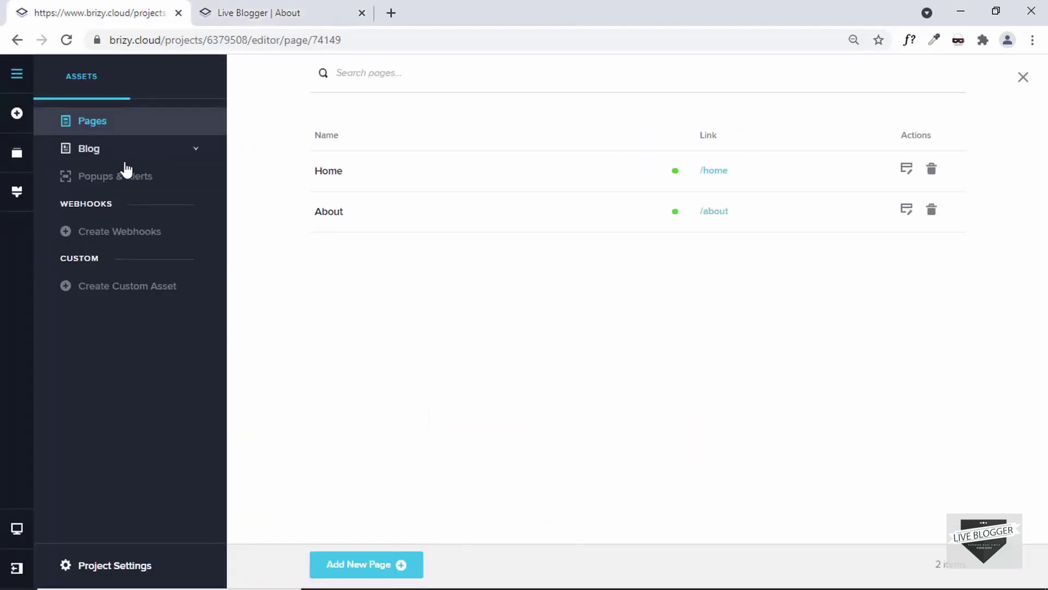
left_click(18, 77)
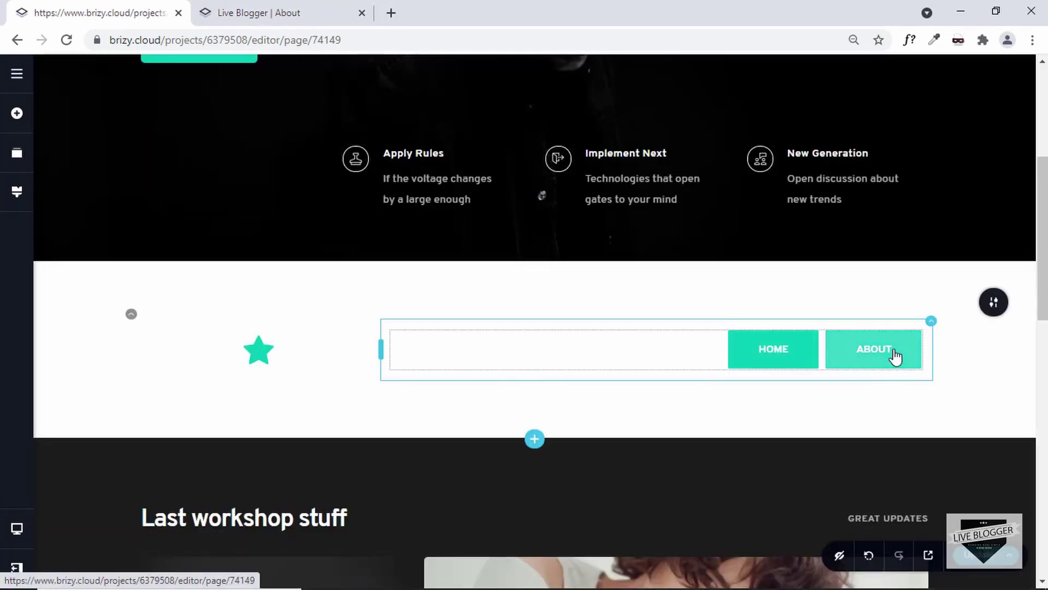
Link the ABOUT button to the copied About page address ending in brizy.site/about
left_click(896, 356)
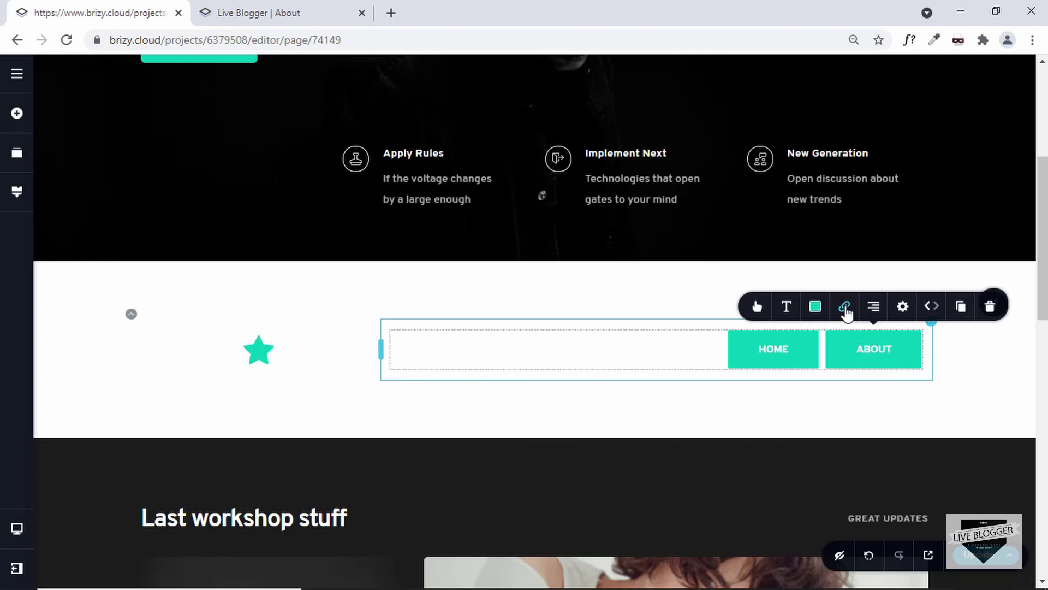
left_click(845, 309)
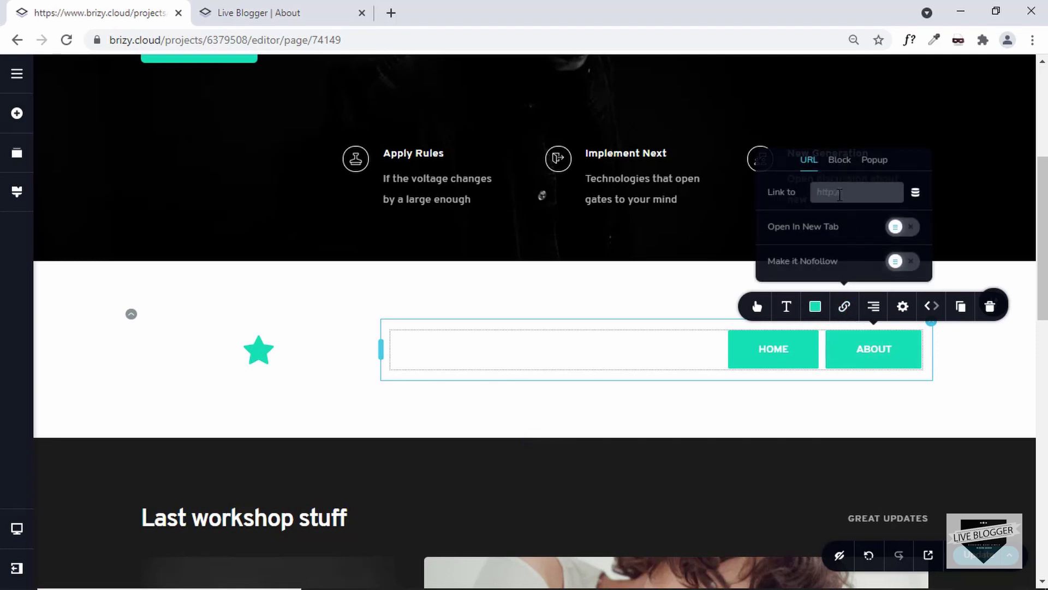
key("ctrl+v")
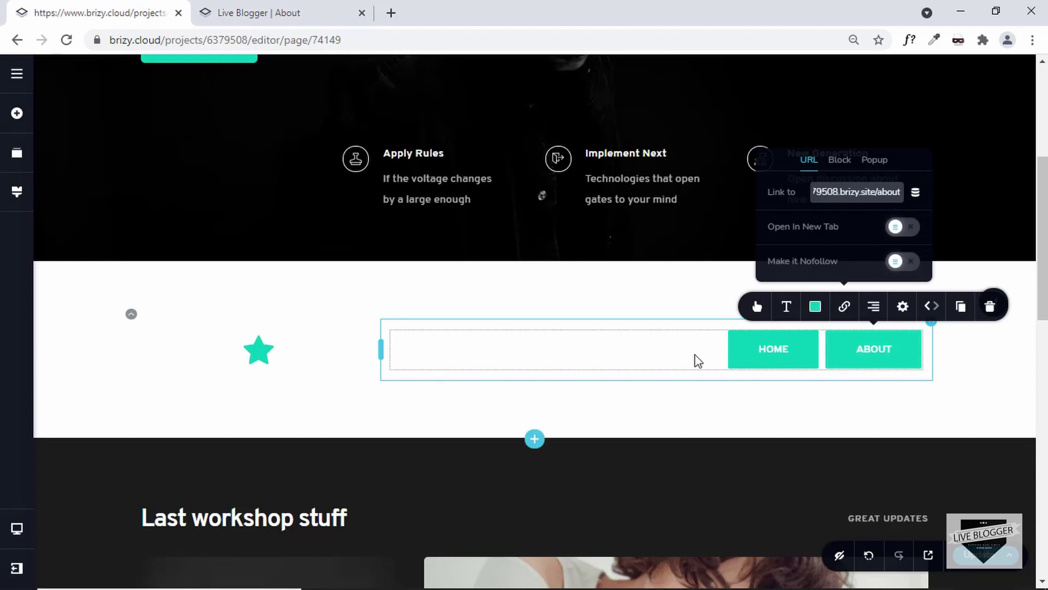
left_click(699, 359)
Link the HOME button to the site's root address by using the copied URL without "about"
left_click(745, 363)
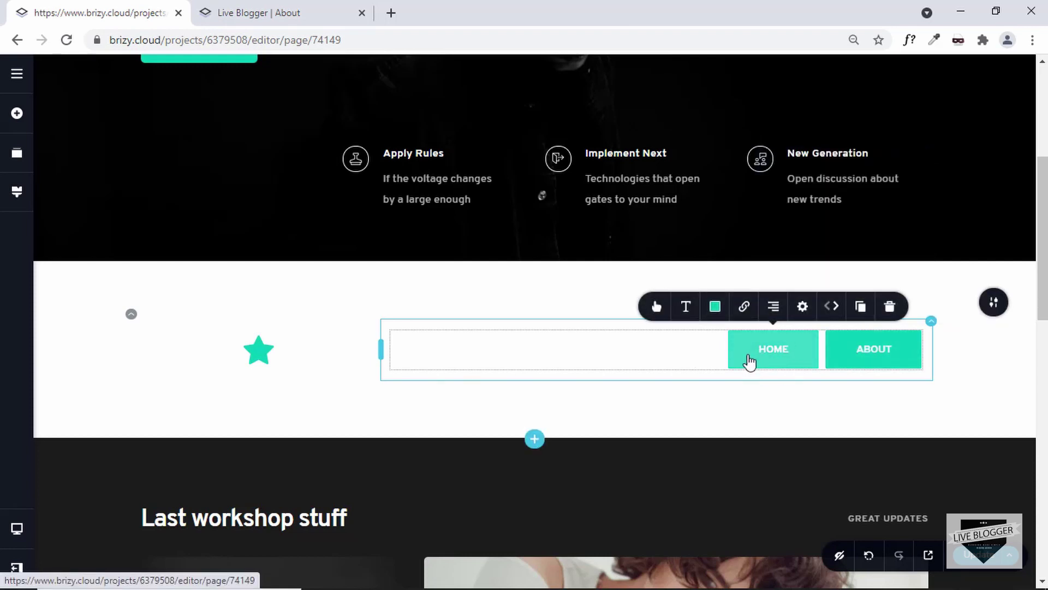
left_click(744, 306)
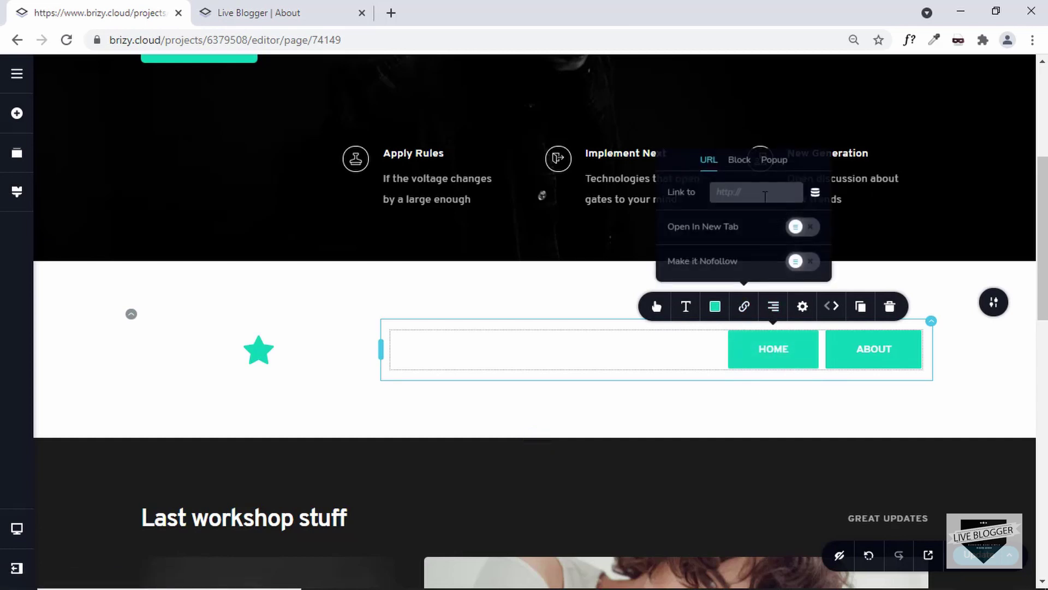
left_click(764, 196)
key("ctrl+v")
key("BackSpace")
key("BackSpace")
key("BackSpace")
key("BackSpace")
key("BackSpace")
key("BackSpace")
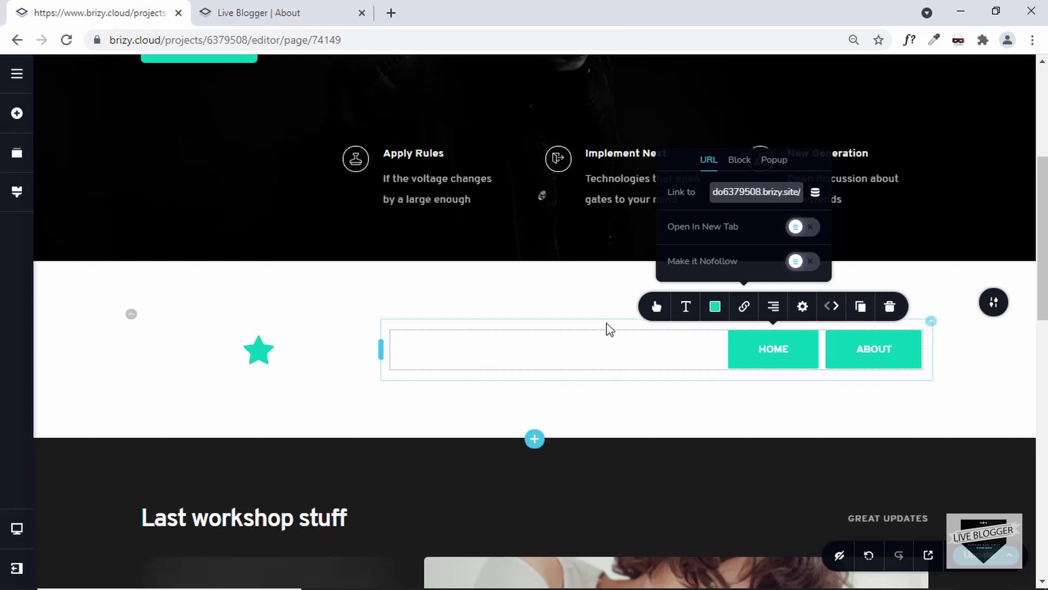
left_click(593, 348)
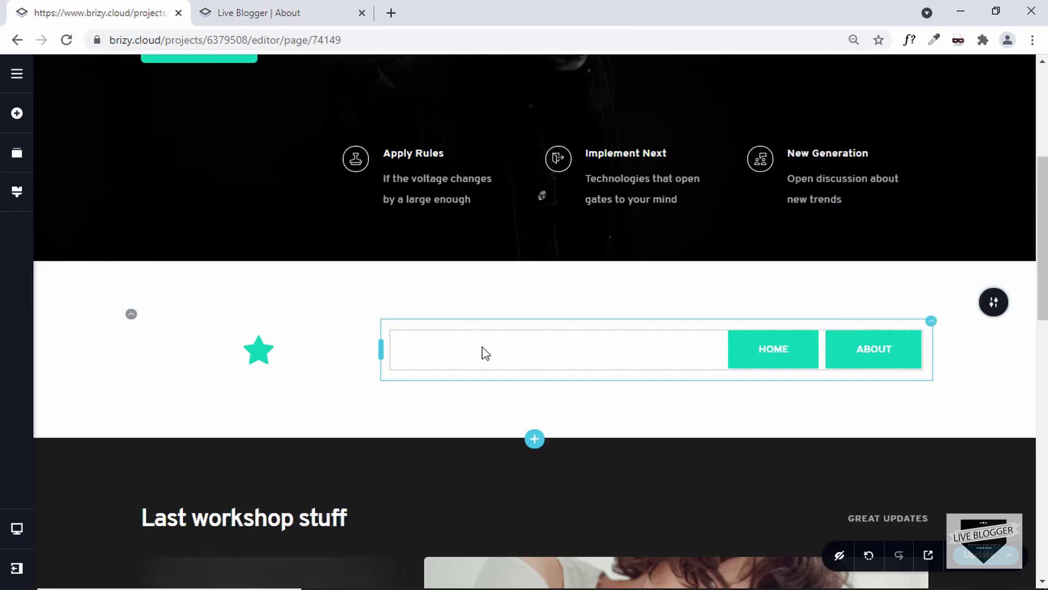
Move the header block to the top of the page and reduce its top and bottom padding, with 15 px at the bottom
left_click(16, 157)
left_click_drag(103, 215, 131, 134)
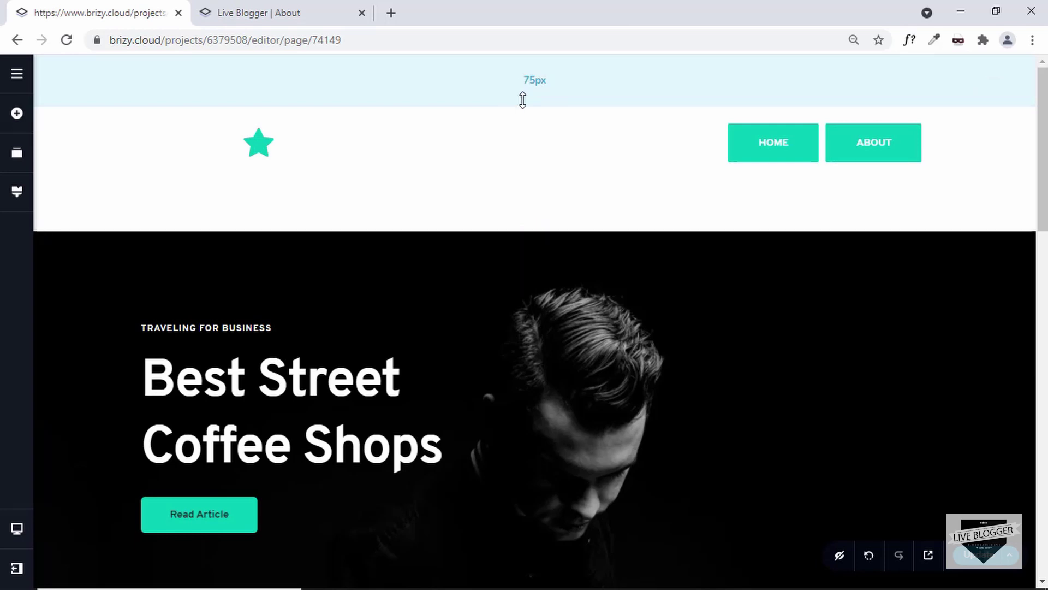
mouse_move(522, 100)
left_mouse_down()
mouse_move(519, 73)
mouse_move(533, 59)
mouse_move(522, 82)
left_mouse_up()
left_click_drag(506, 151, 503, 120)
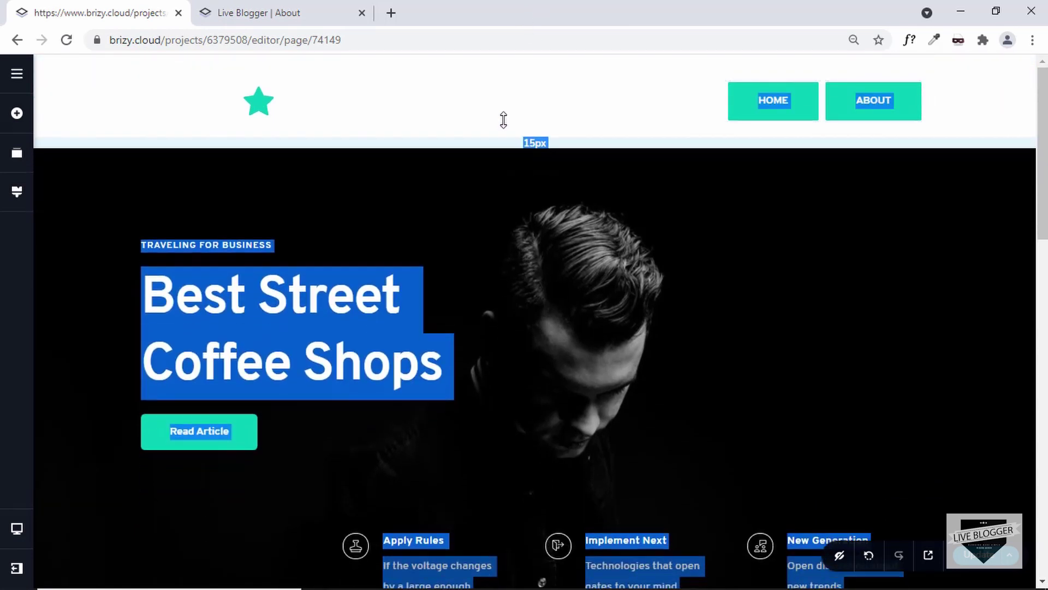
Try a custom height for the header block and restore the Auto height
mouse_move(996, 97)
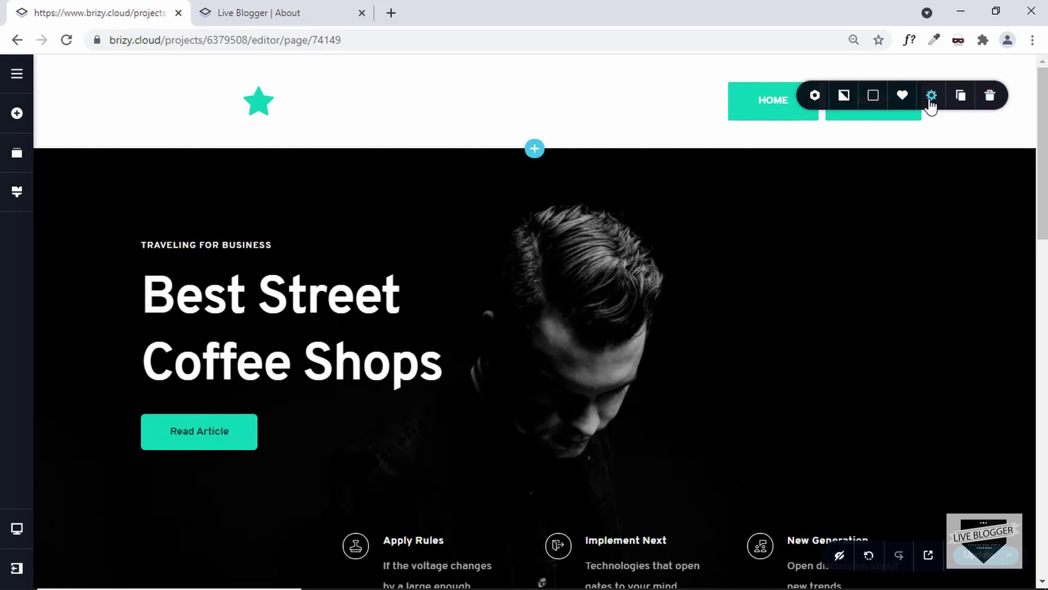
left_click(931, 105)
left_click(976, 197)
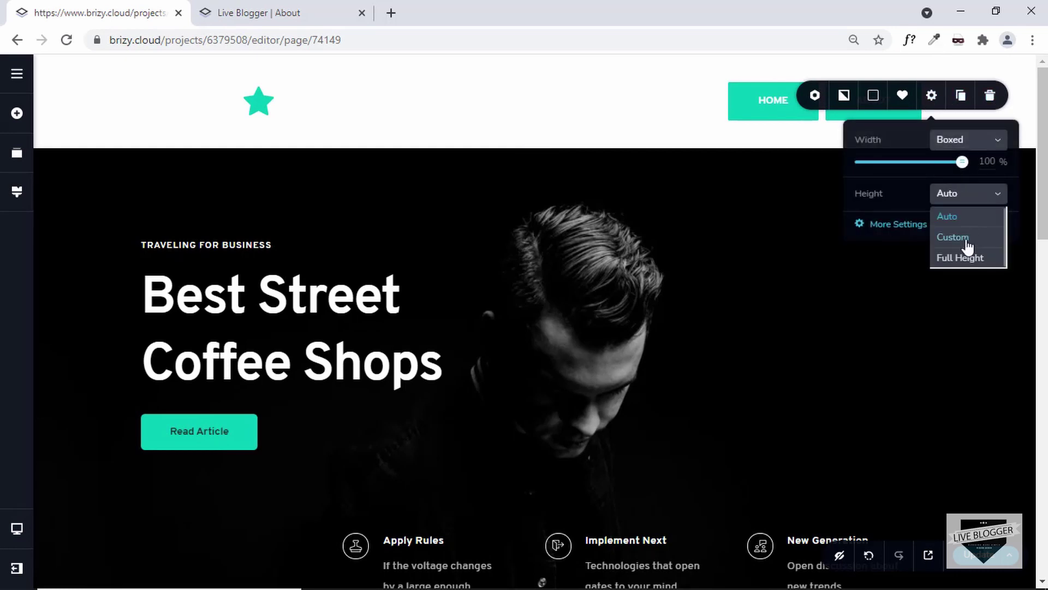
left_click(968, 248)
left_click_drag(933, 218, 875, 217)
left_click(969, 207)
left_click(959, 217)
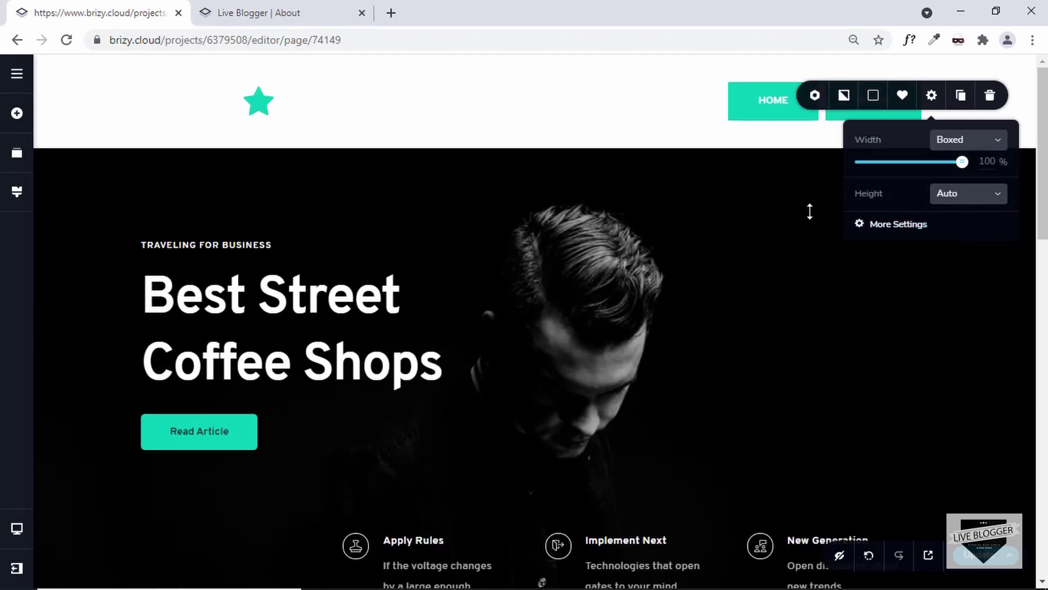
left_click(807, 212)
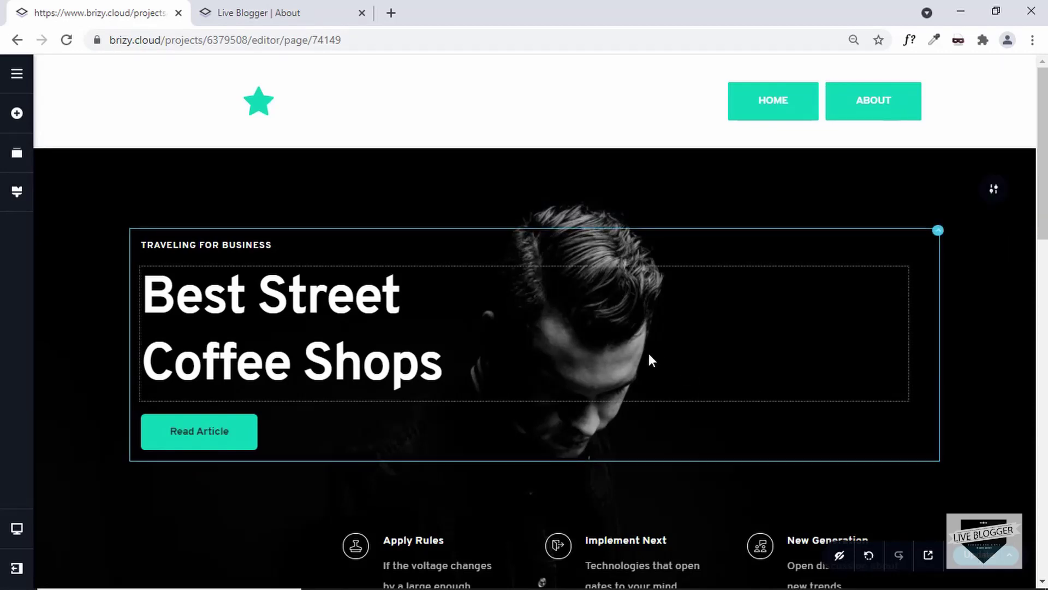
Load the live site's root address in the preview tab and examine the home page from header to footer
left_click(307, 12)
left_click(288, 41)
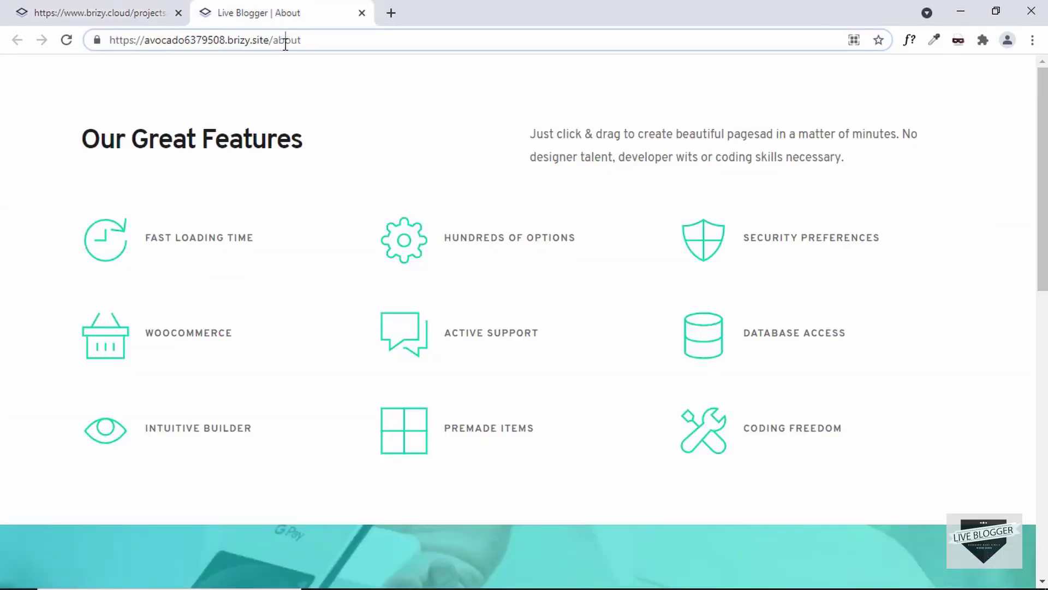
double_click(286, 40)
key("BackSpace")
key("Return")
scroll(352, 195, "down", 15)
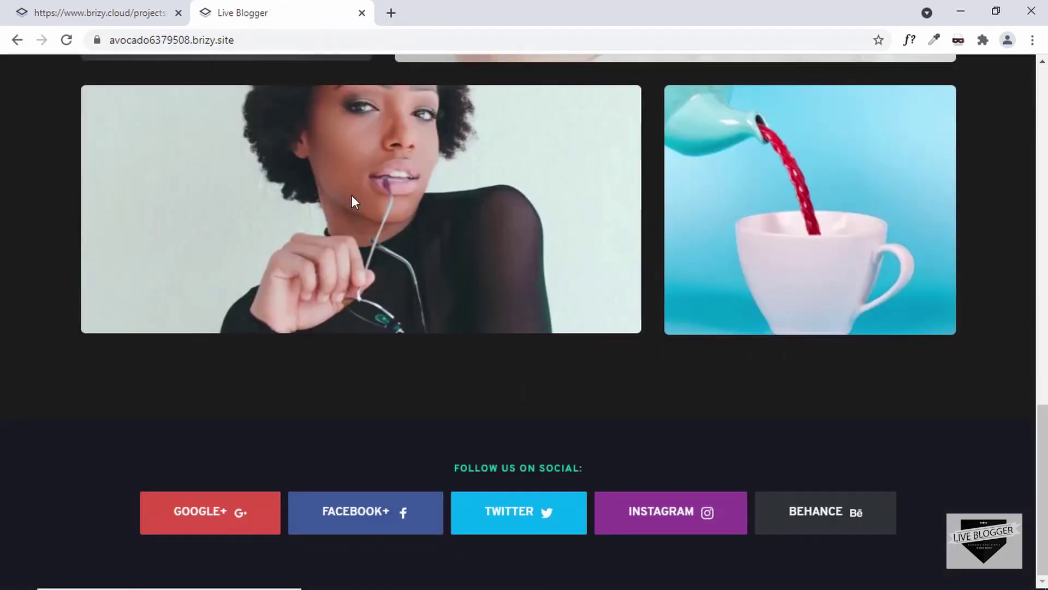
scroll(352, 200, "up", 15)
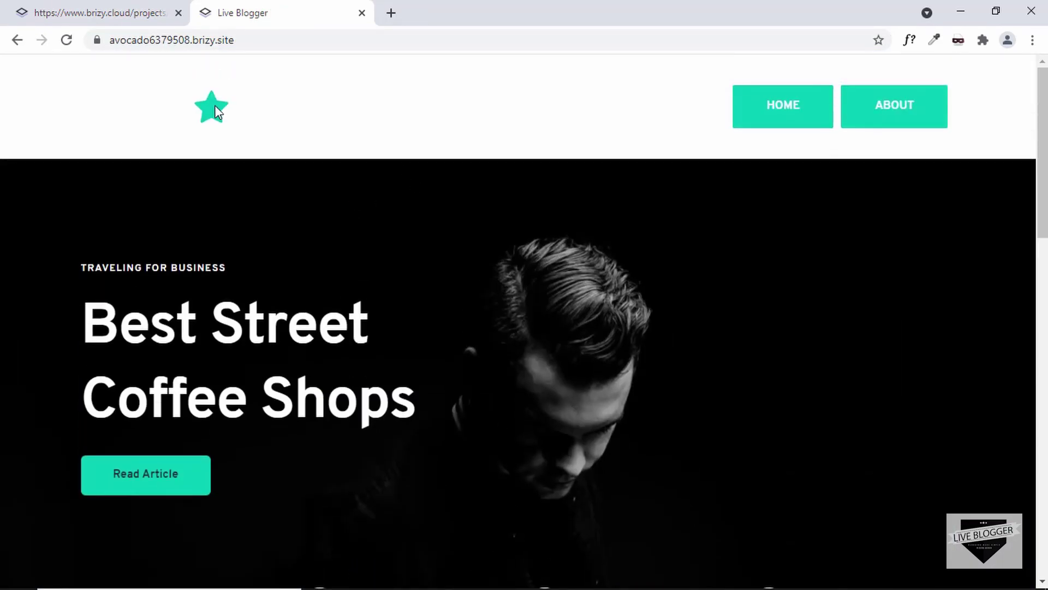
Test the header's navigation buttons on the live site and look through the About page
left_click(889, 104)
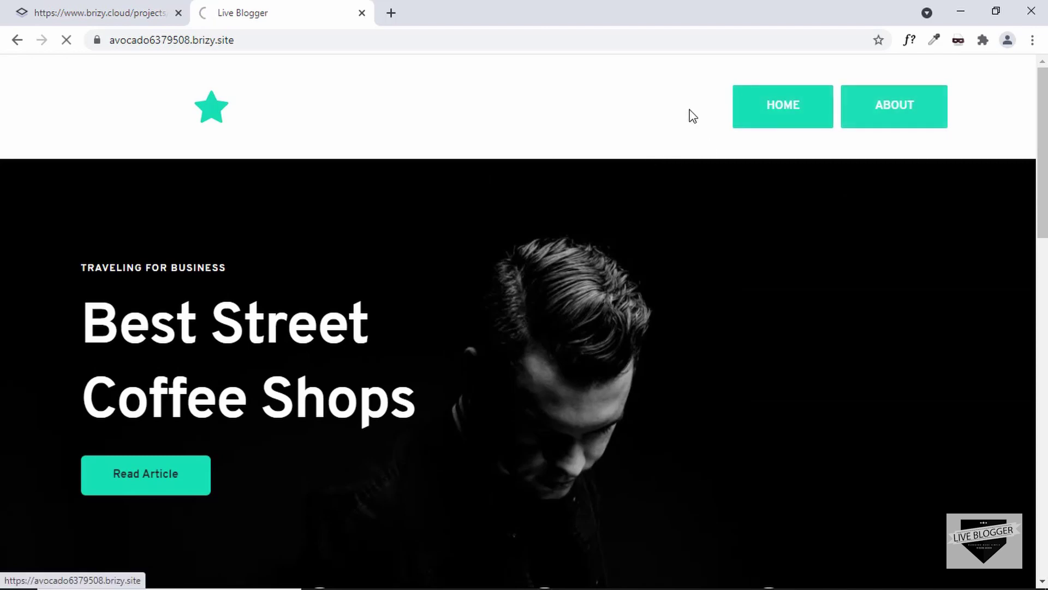
scroll(390, 224, "down", 15)
scroll(391, 224, "up", 12)
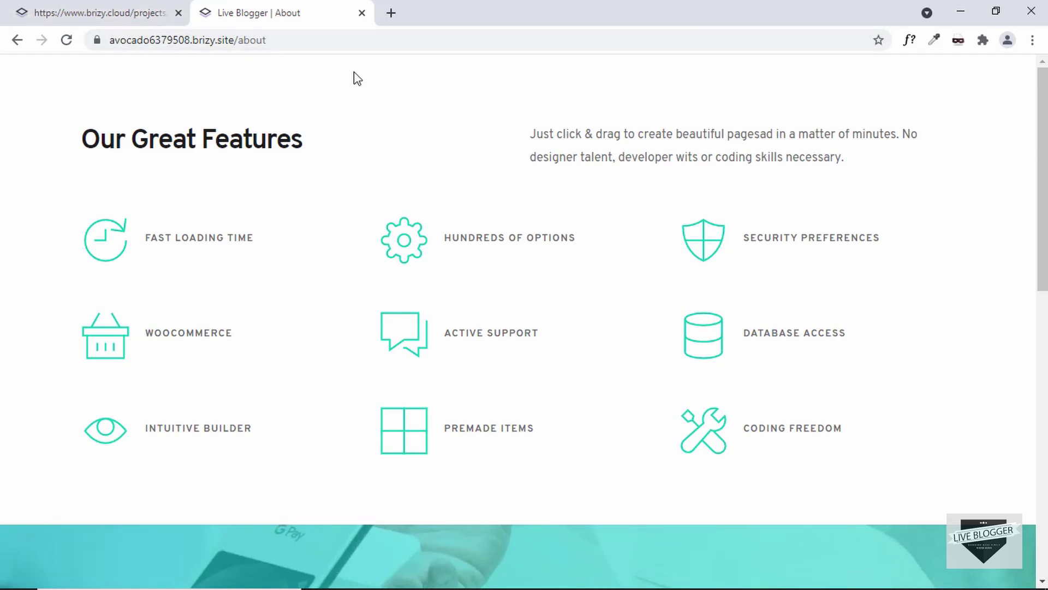
Return to the Home page editor and make the header block global
left_click(114, 16)
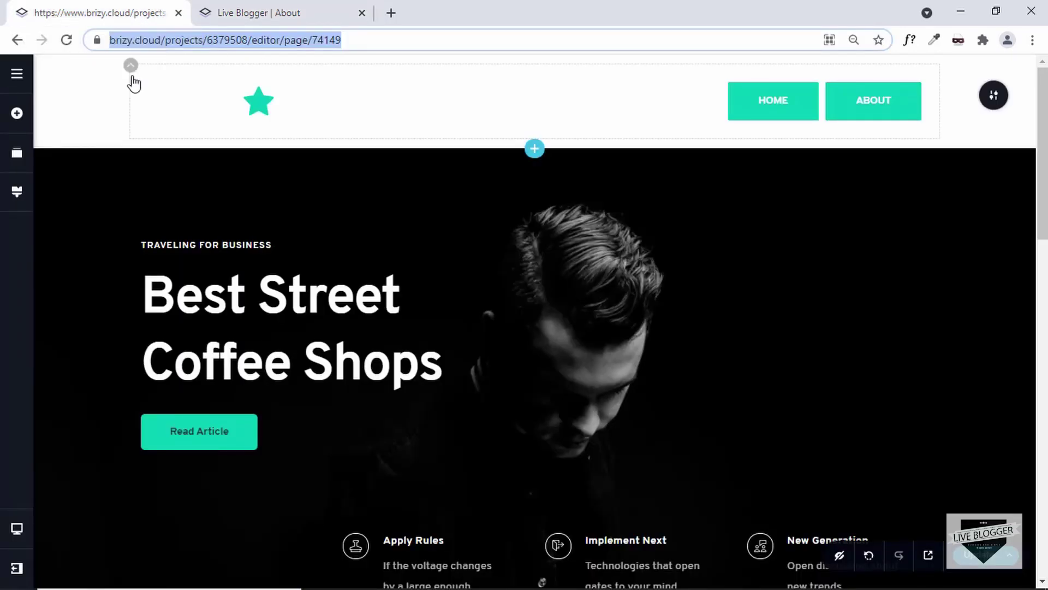
left_click(733, 256)
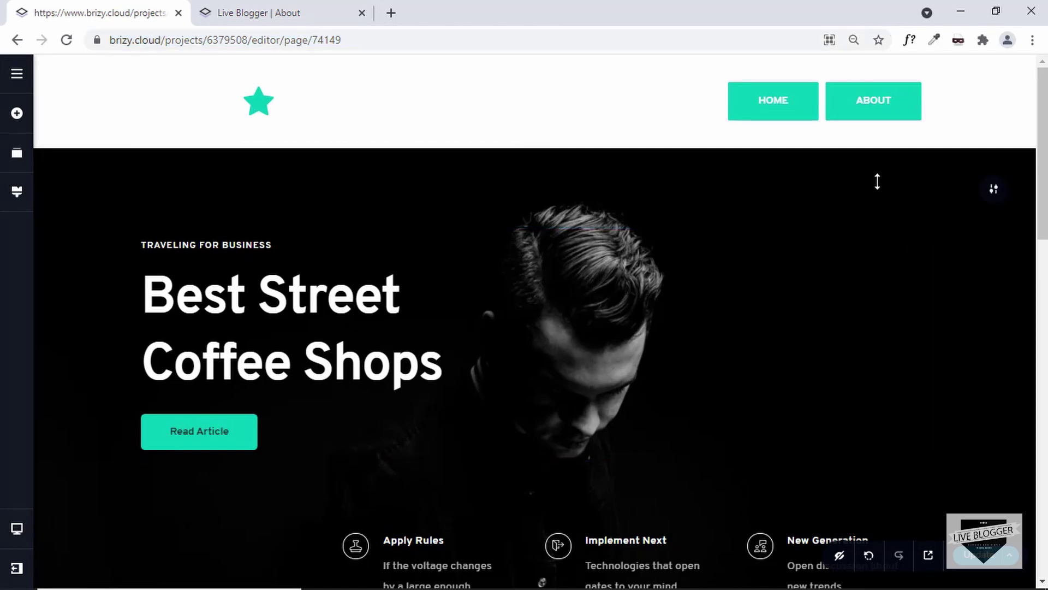
left_click(995, 98)
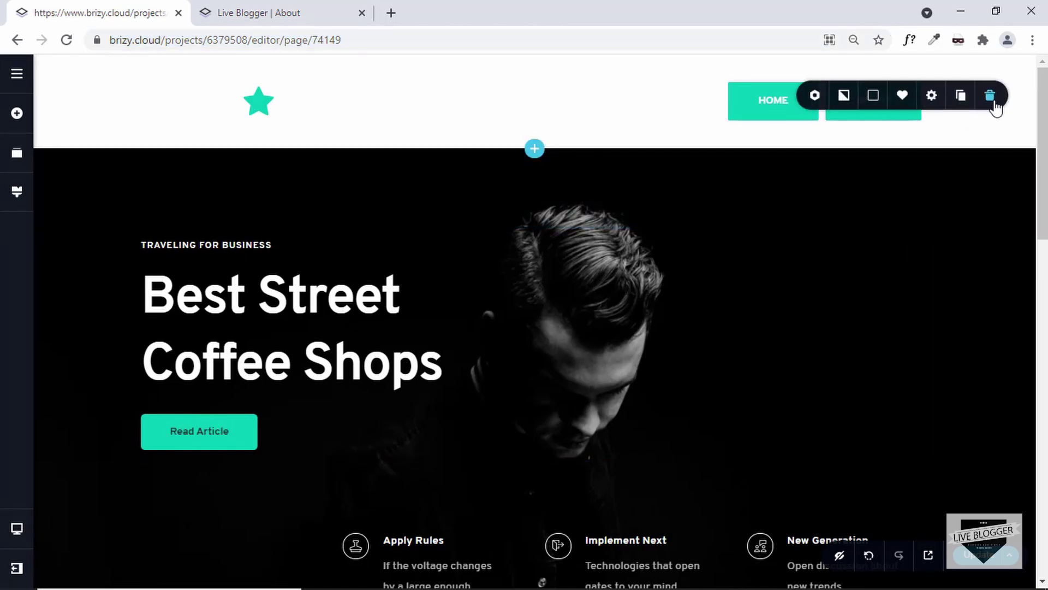
left_click(815, 98)
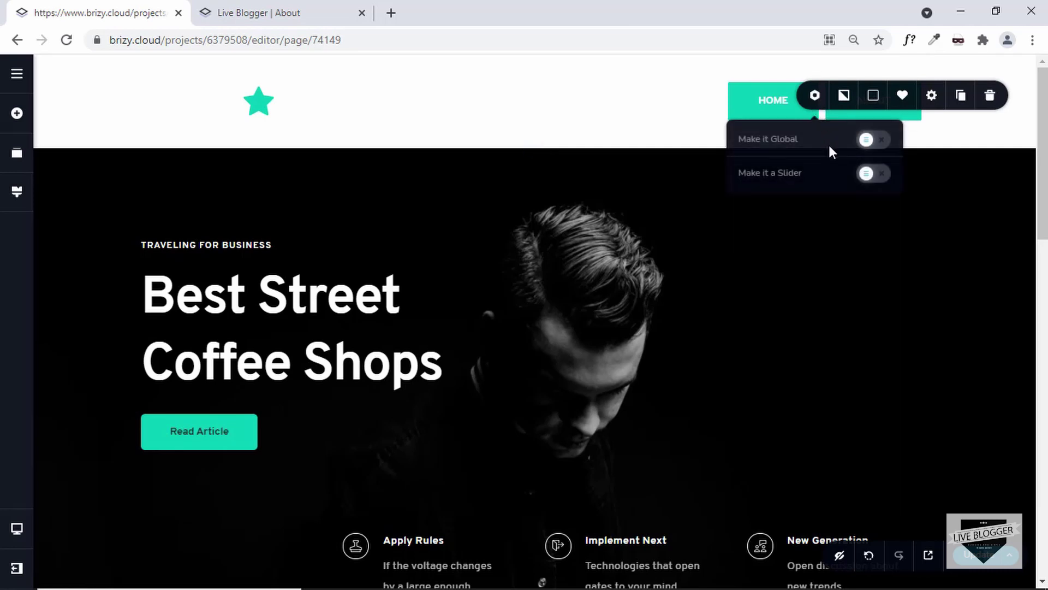
left_click(874, 143)
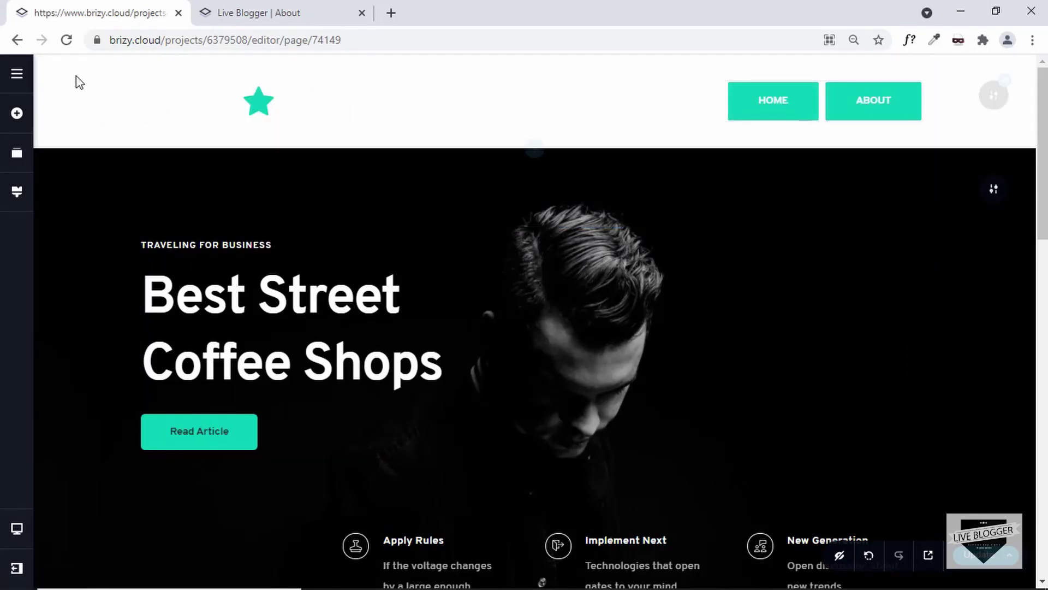
Open the About page in the editor and insert the global header block after the Our Great Features section
left_click(16, 78)
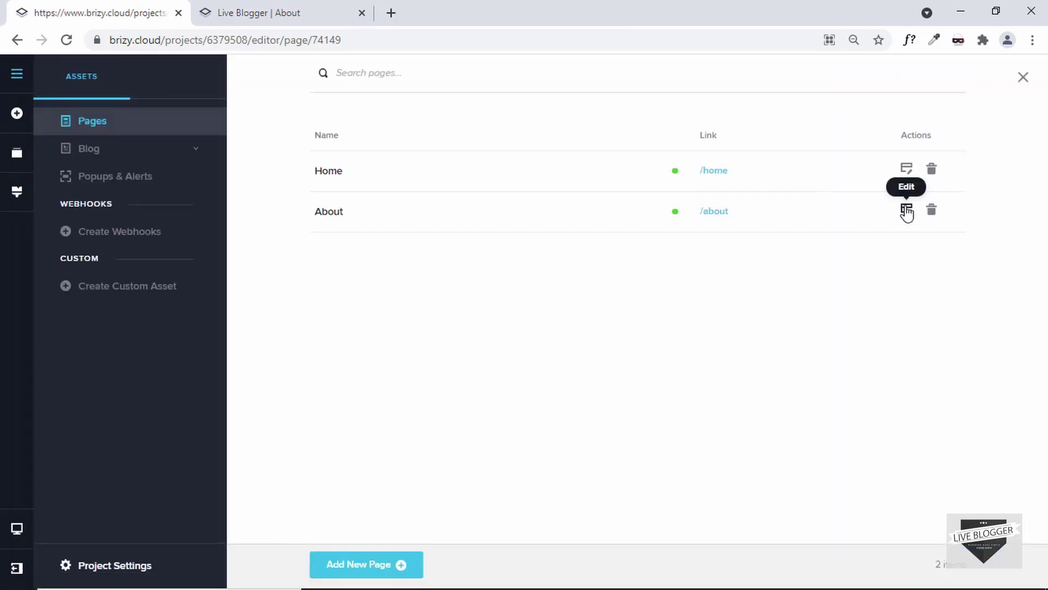
left_click(906, 210)
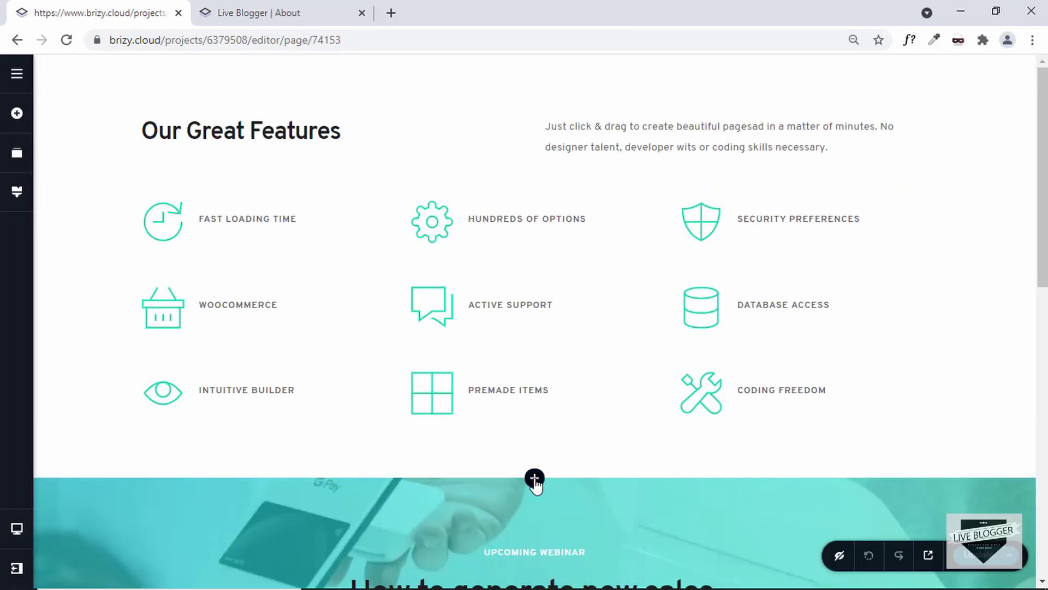
left_click(535, 479)
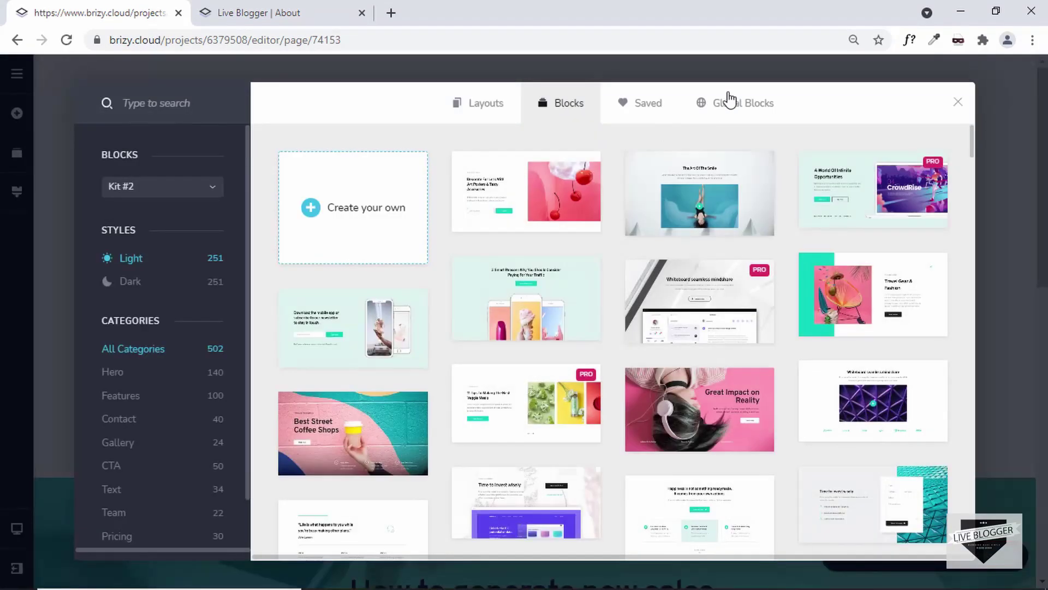
left_click(737, 112)
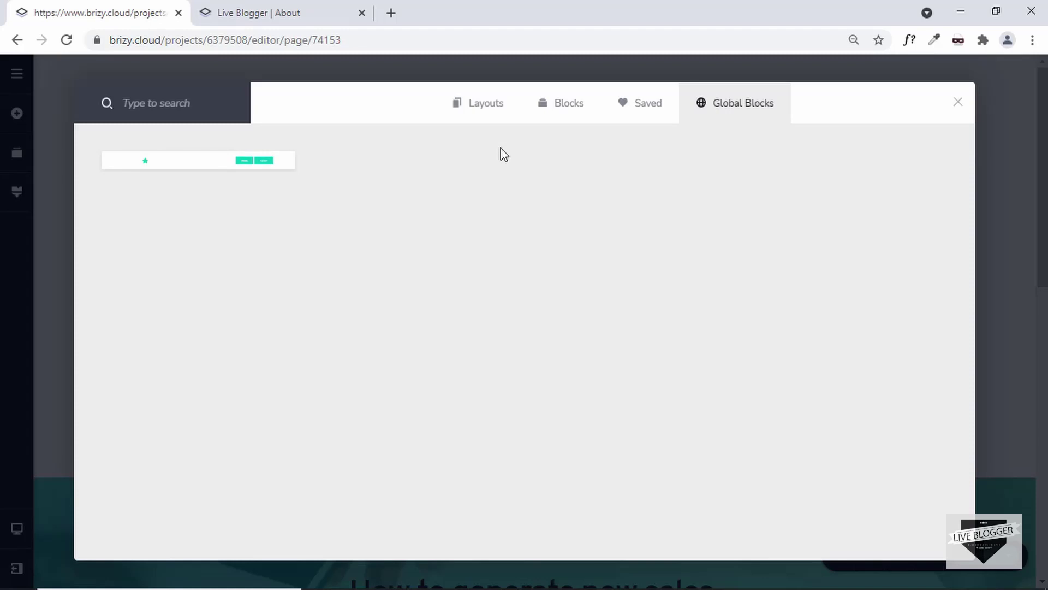
left_click(193, 170)
scroll(499, 376, "down", 2)
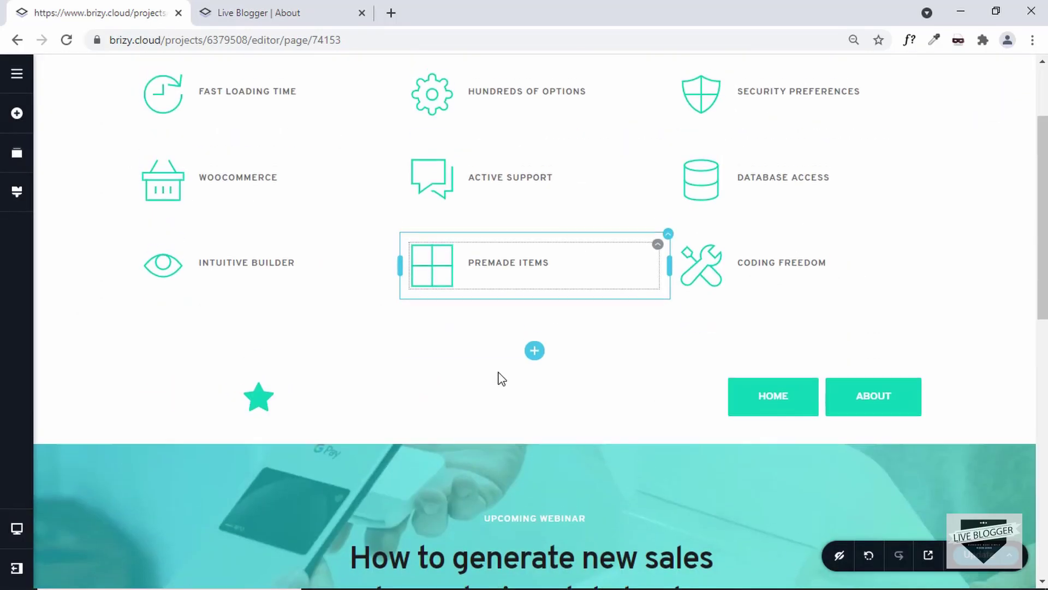
Reorder the About page's blocks so the global header comes first, above the Our Great Features section
scroll(501, 377, "up", 2)
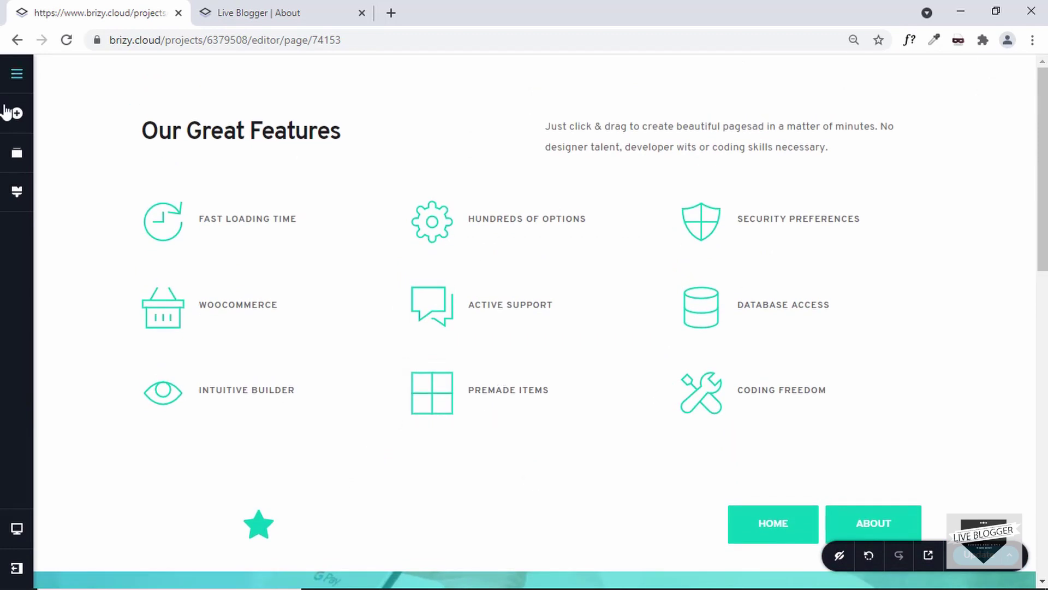
left_click(17, 154)
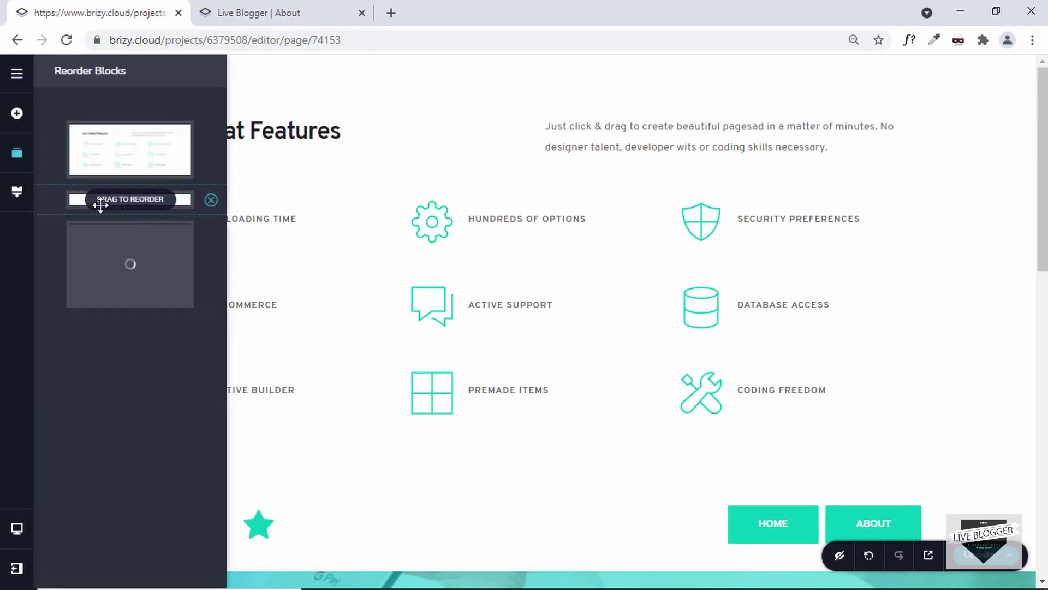
left_click_drag(98, 206, 120, 112)
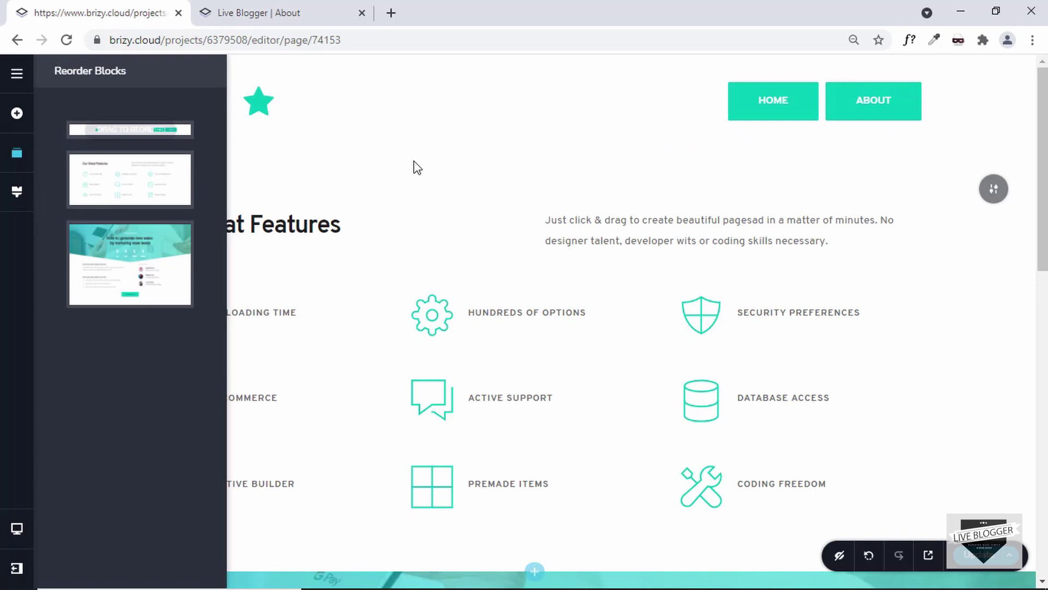
left_click(657, 175)
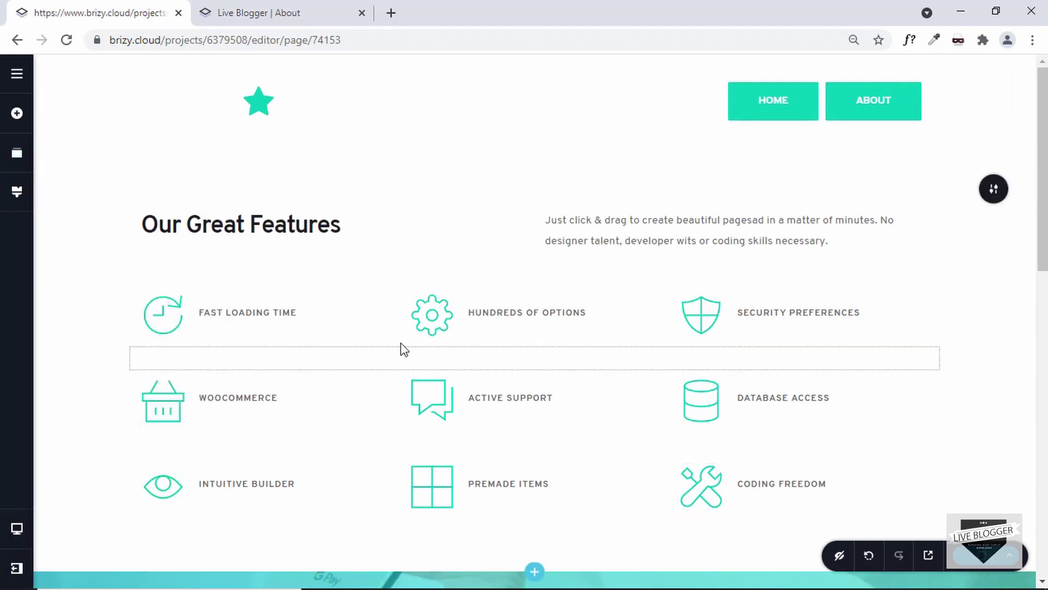
Reload the live About page, check its header and content, and test the Home and About navigation buttons
left_click(252, 13)
left_click(284, 39)
key("Return")
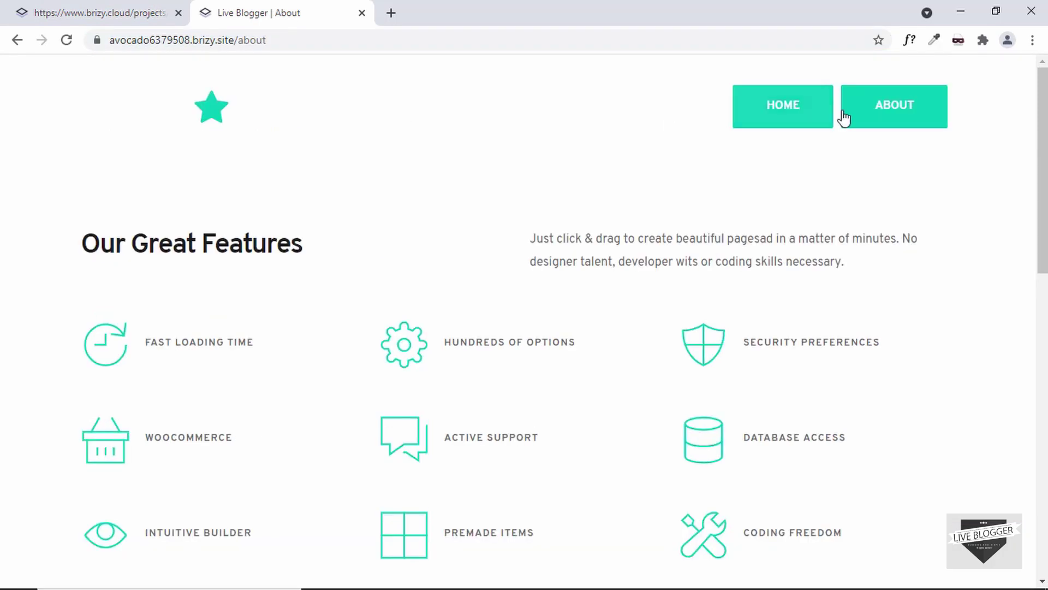
scroll(659, 166, "down", 8)
scroll(659, 164, "up", 8)
left_click(781, 121)
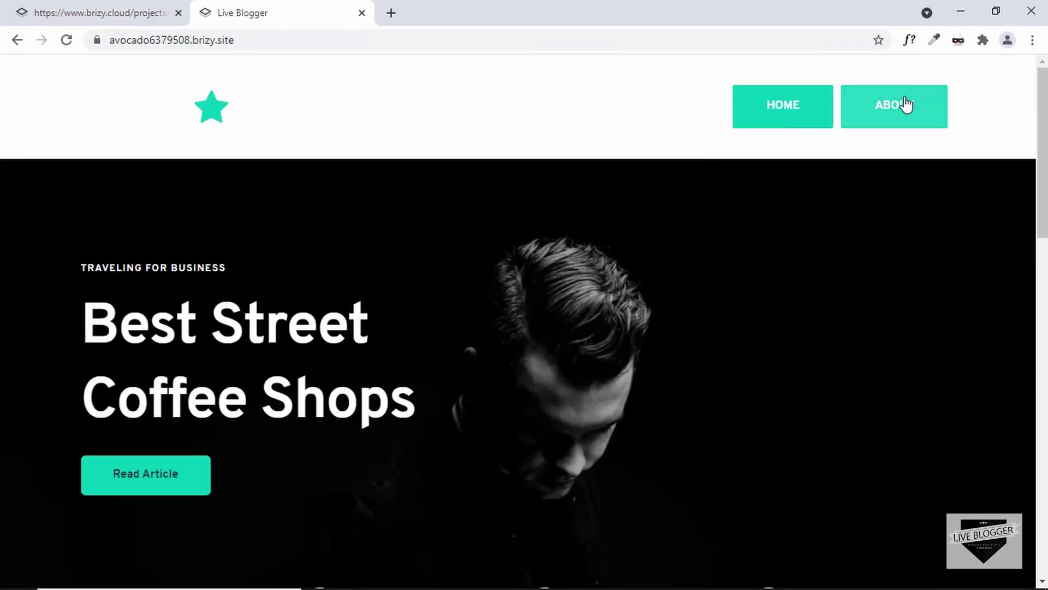
left_click(905, 104)
scroll(603, 225, "down", 9)
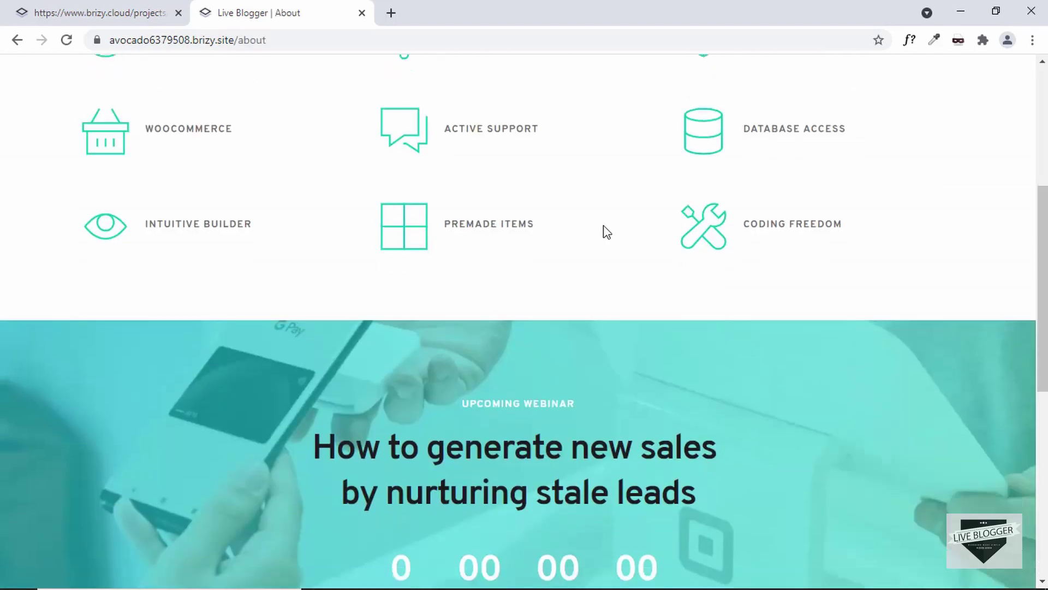
scroll(604, 225, "up", 9)
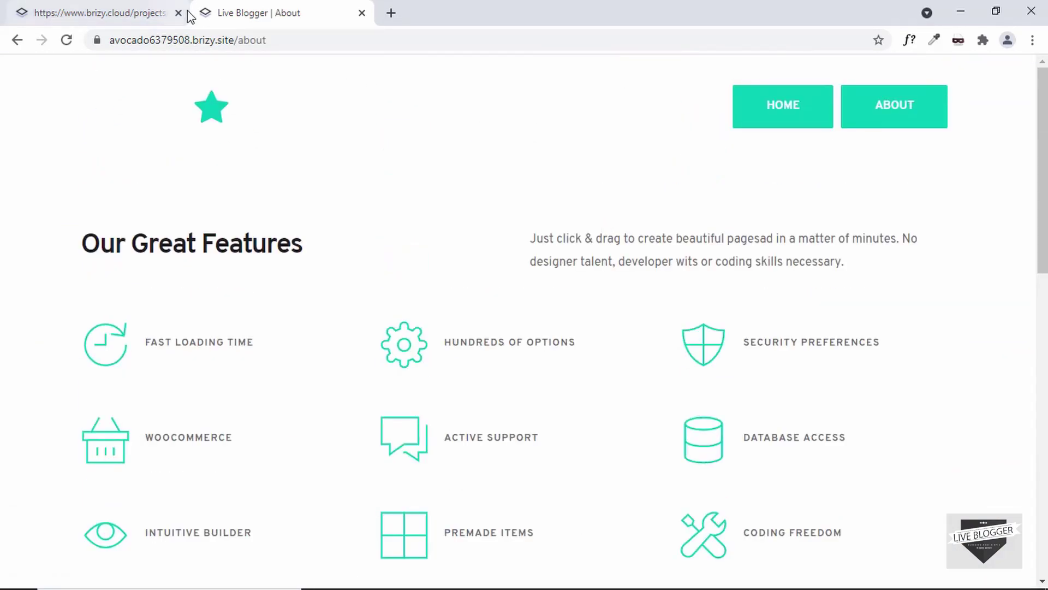
Leave the page editor for the project dashboard and open the publishing options of the Live Blogger project
double_click(163, 43)
left_click(299, 90)
left_click(111, 13)
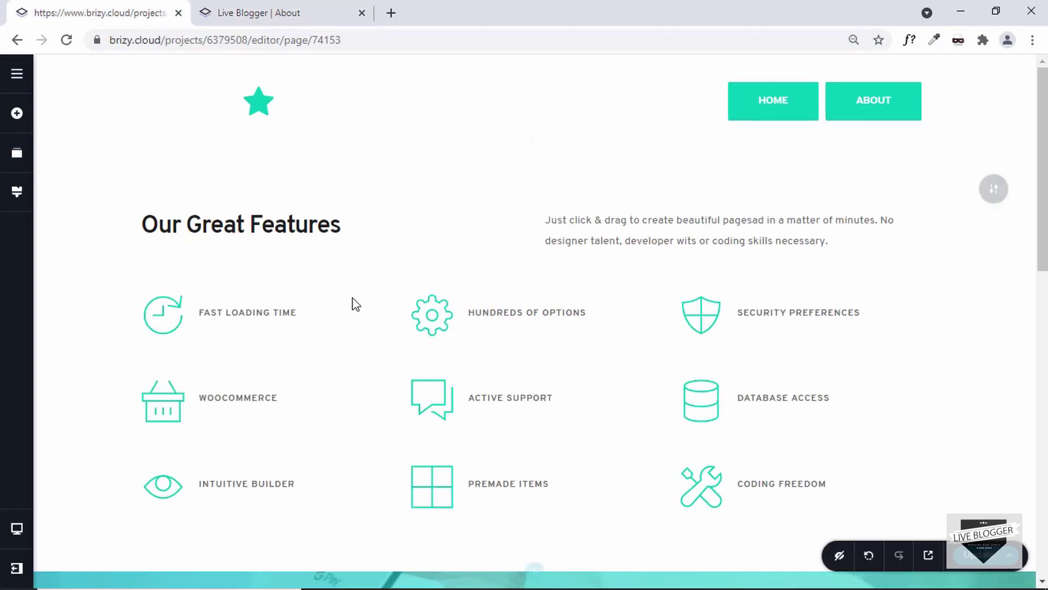
mouse_move(16, 573)
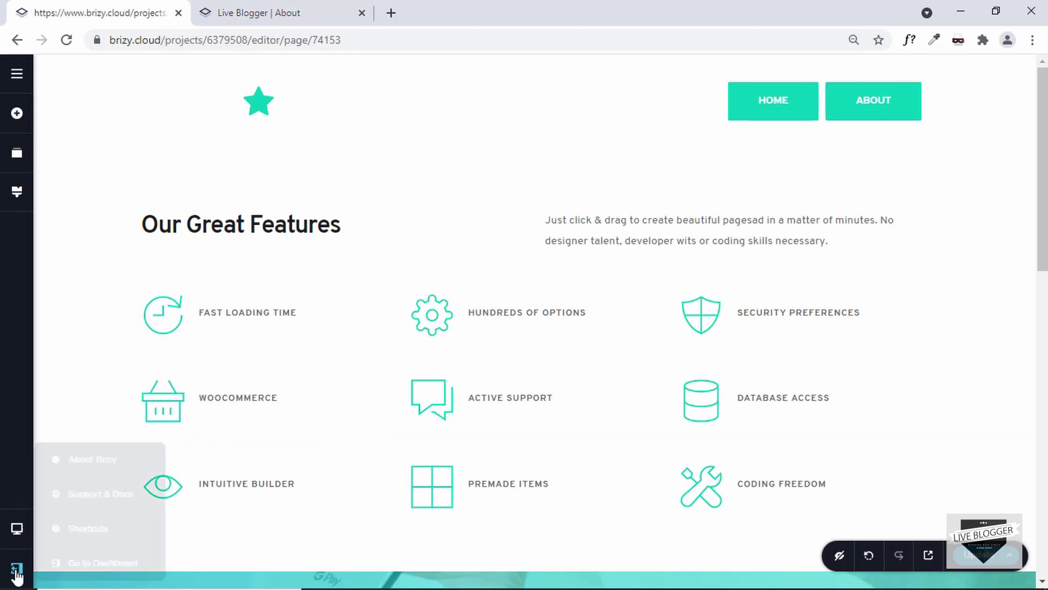
left_click(121, 564)
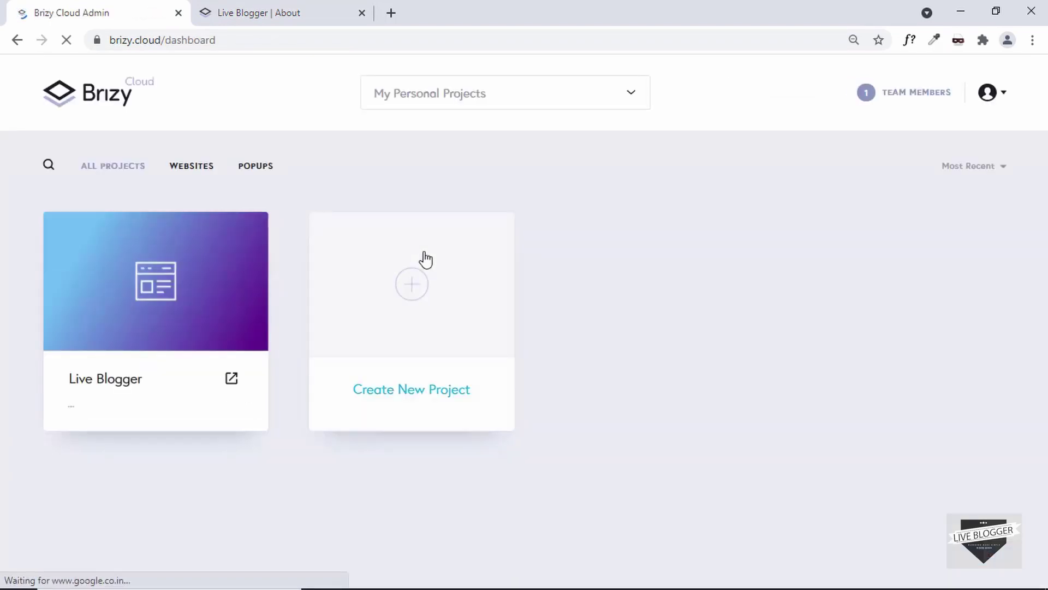
mouse_move(246, 231)
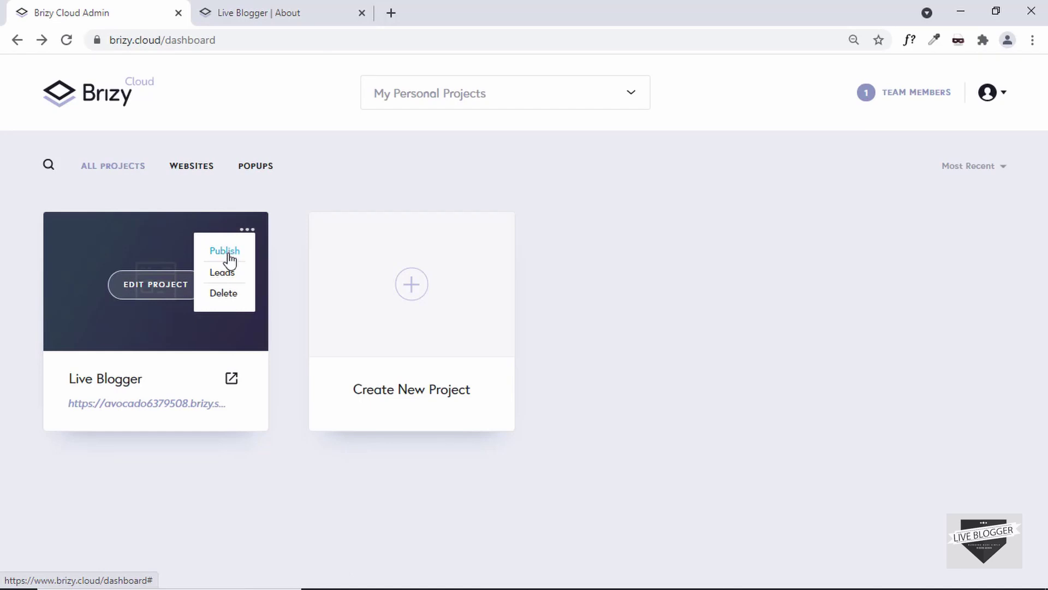
left_click(229, 256)
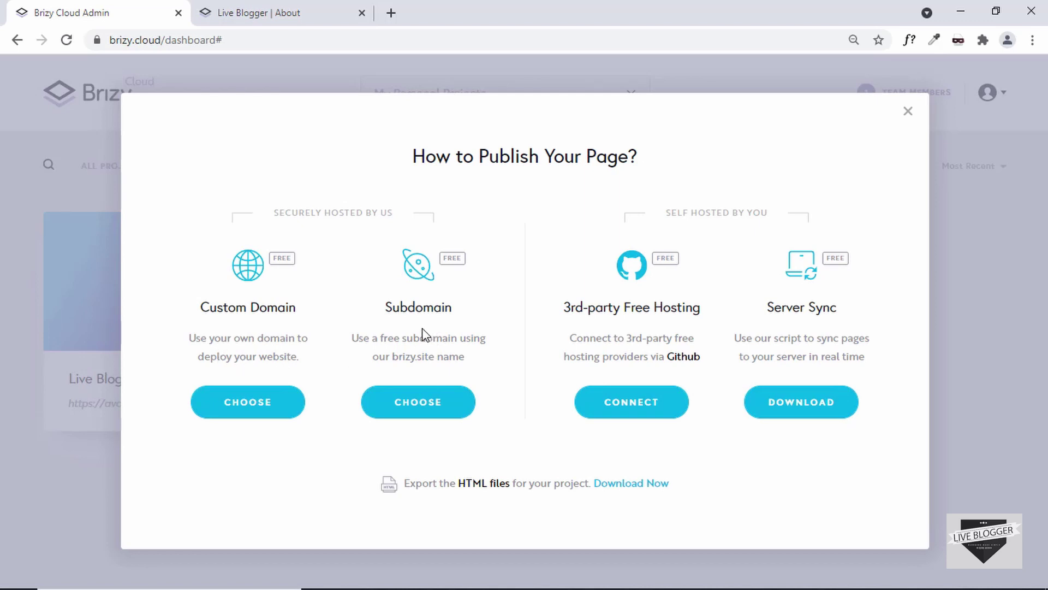
Publish the project on the free brizy.site subdomain with the name liveblogger
left_click(427, 412)
left_click_drag(579, 328, 407, 345)
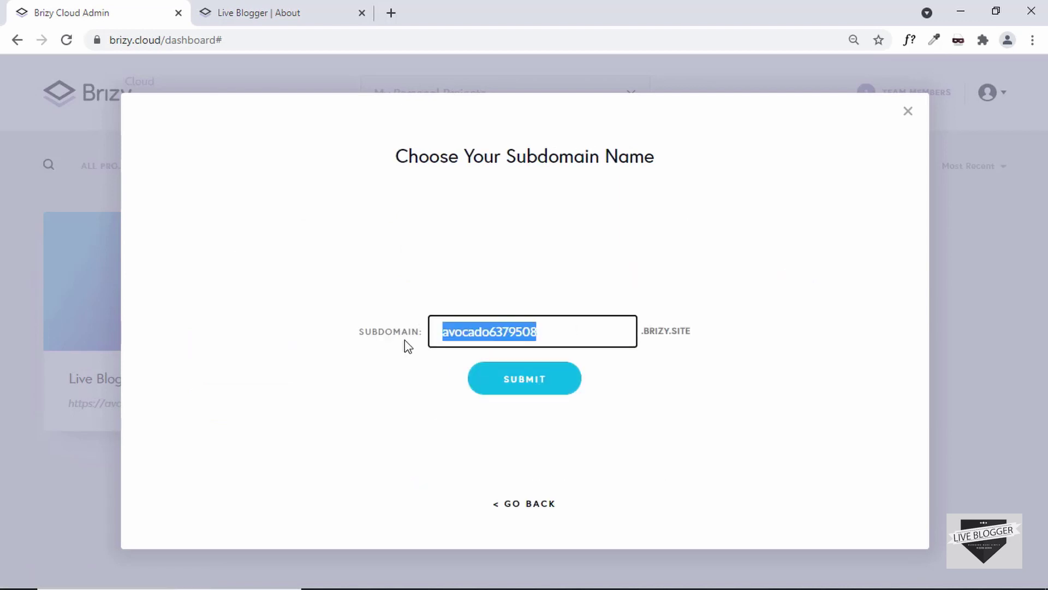
type("Li")
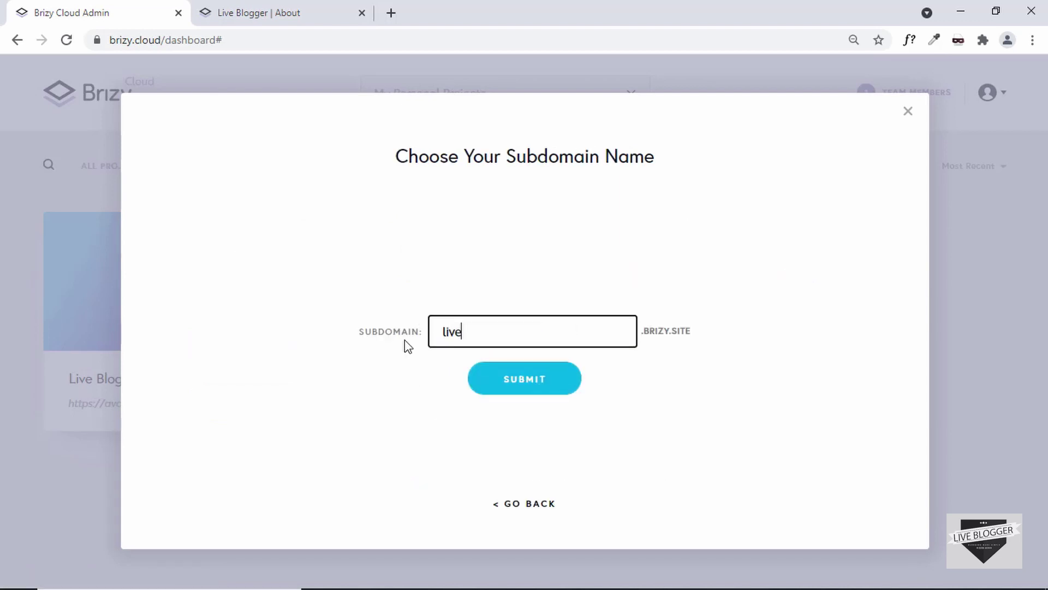
type("veblogger")
left_click(534, 384)
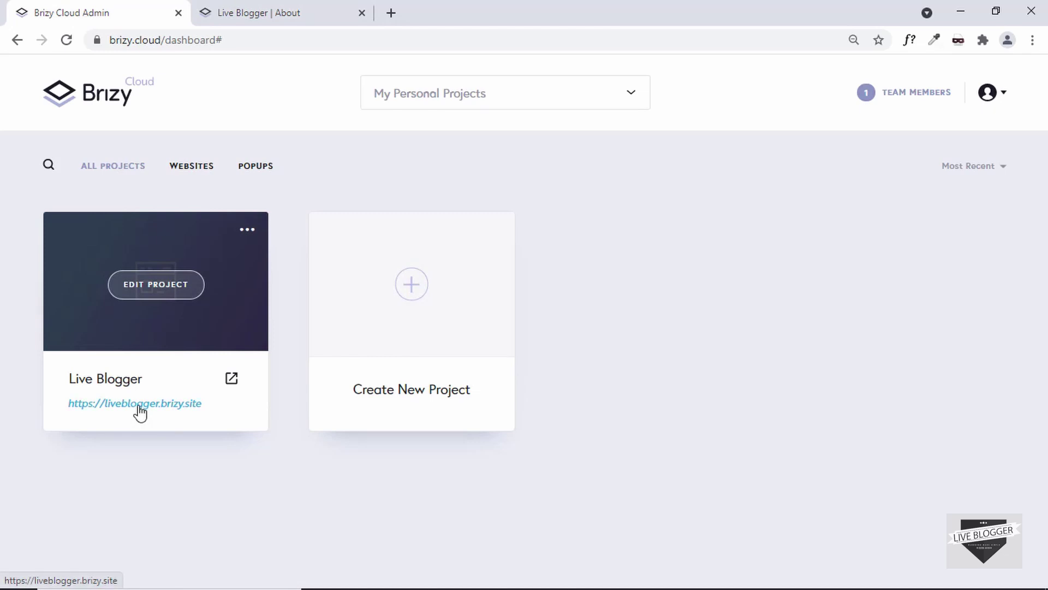
Open liveblogger.brizy.site from the project card, look through the Home and About pages, and test the header's navigation buttons
right_click(178, 410)
left_click(208, 415)
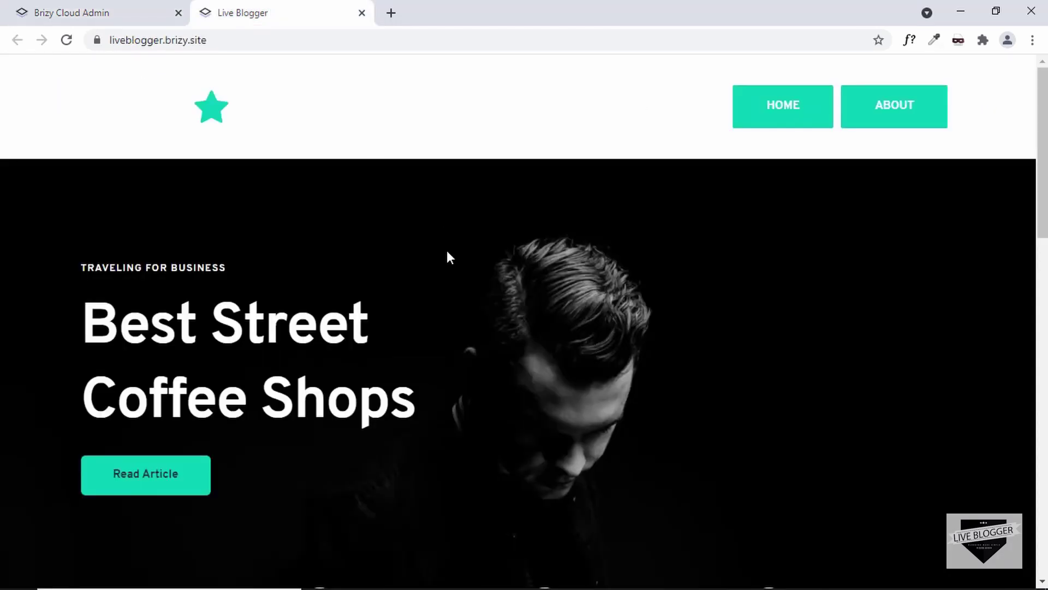
scroll(448, 256, "down", 10)
scroll(446, 254, "up", 10)
left_click(901, 106)
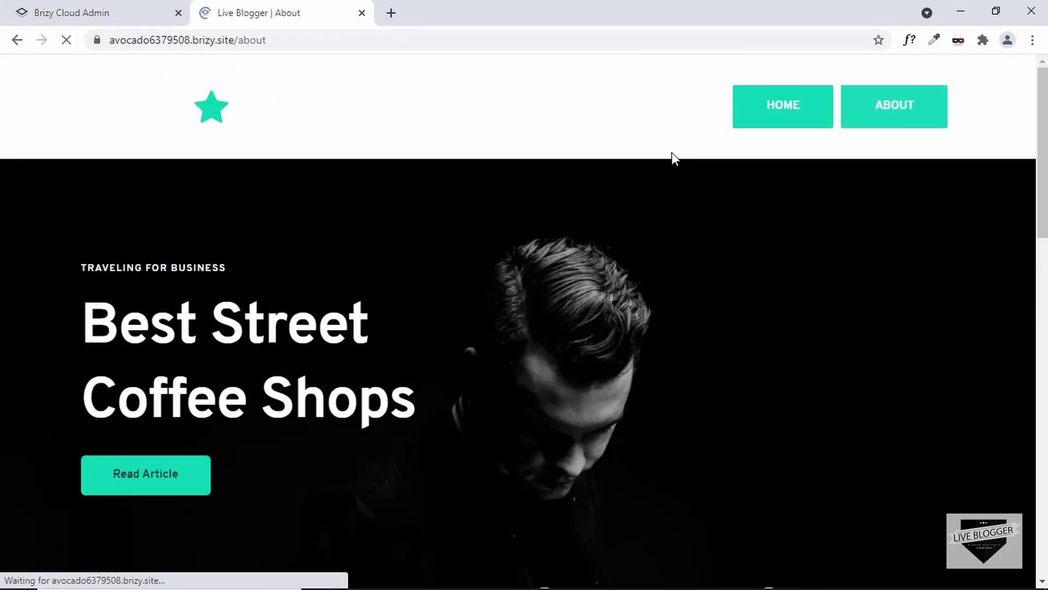
scroll(516, 166, "down", 9)
scroll(516, 166, "up", 10)
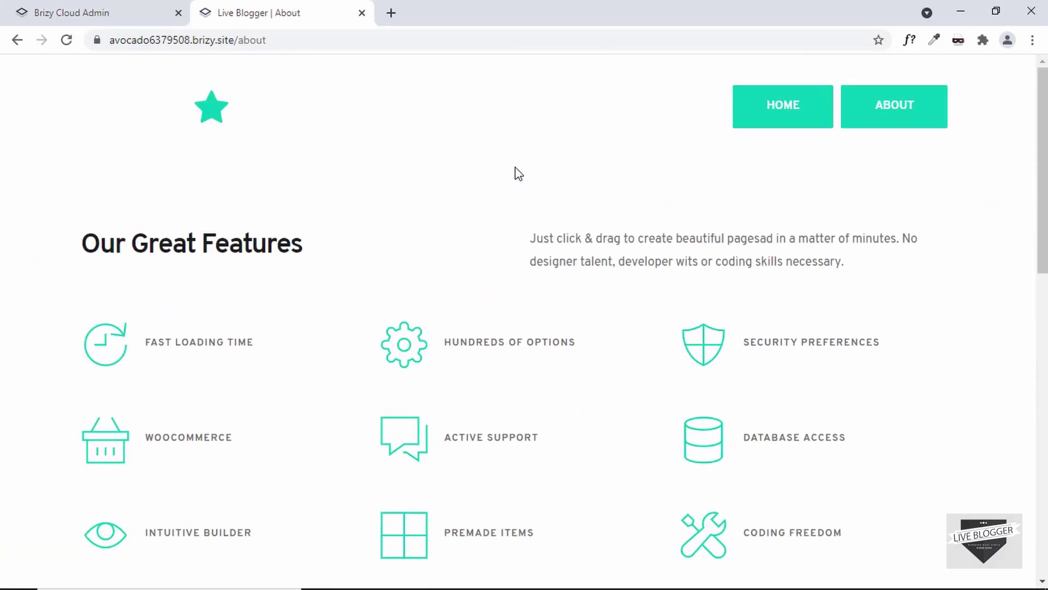
left_click(795, 104)
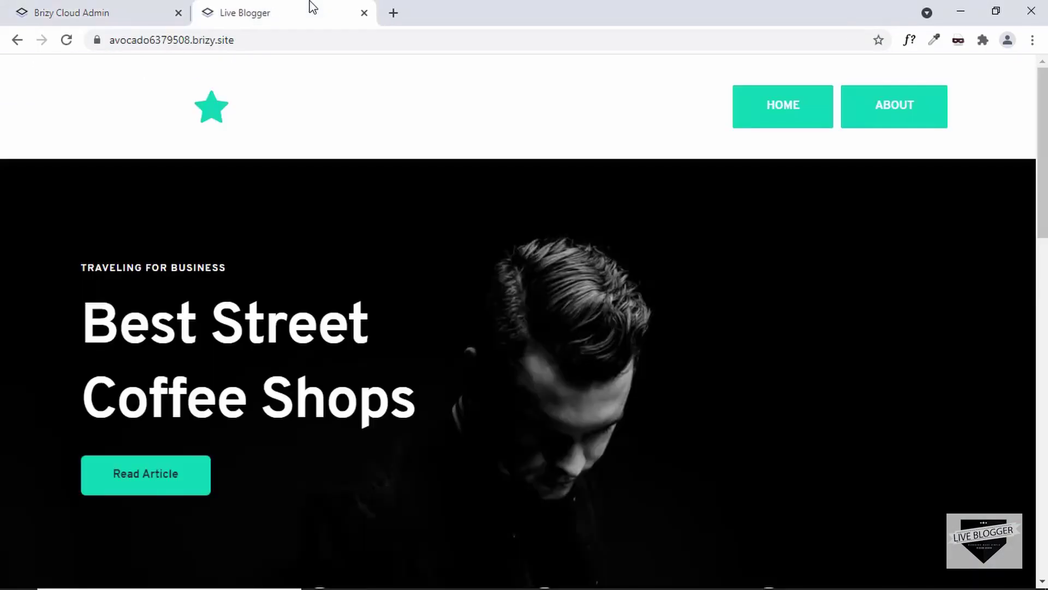
Return to the dashboard and download the Live Blogger project's HTML files from its publishing options
left_click(99, 16)
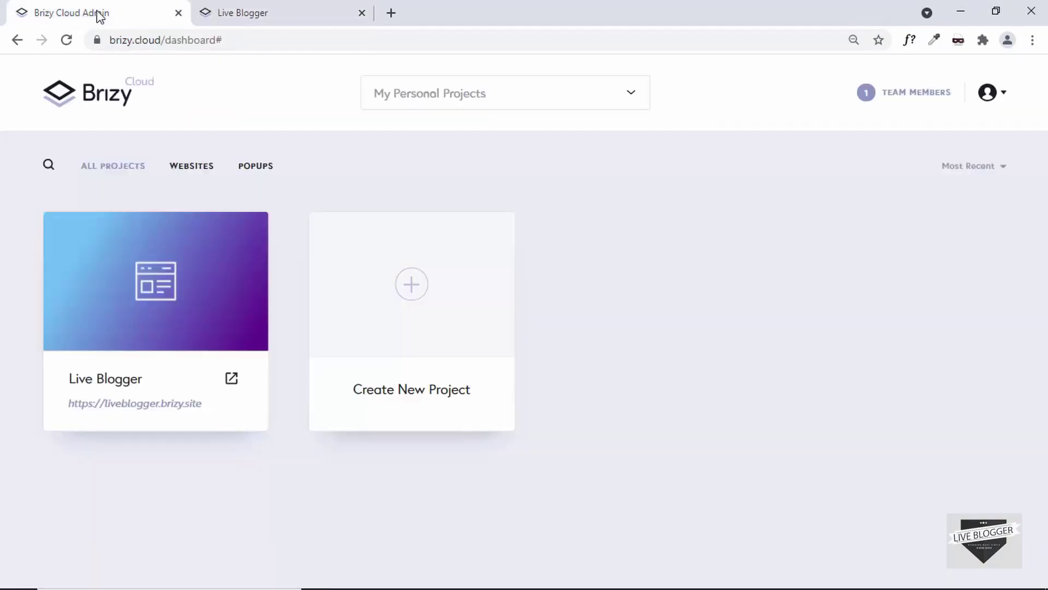
mouse_move(228, 245)
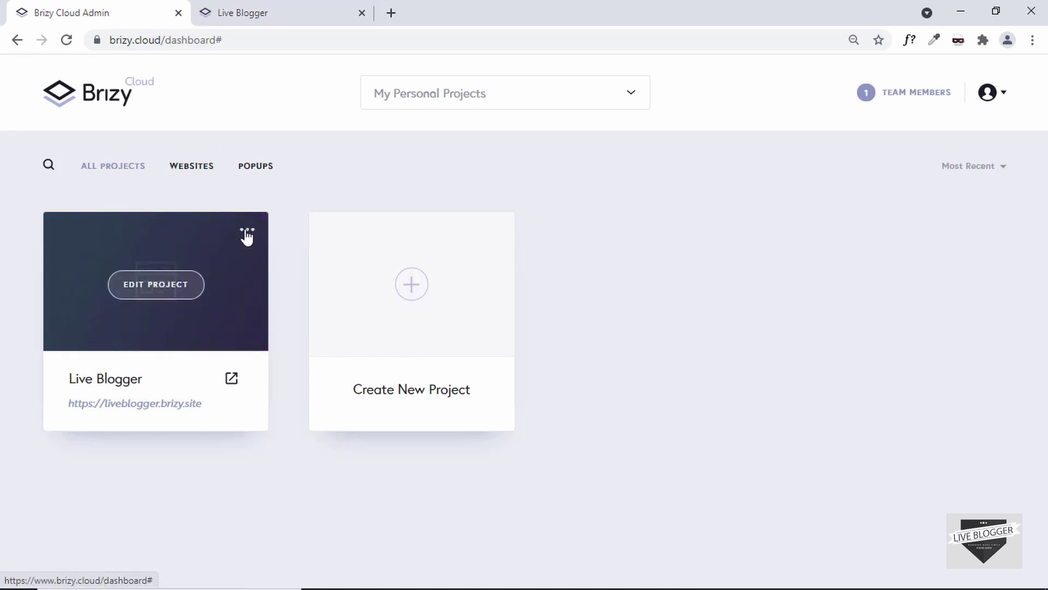
left_click(247, 234)
left_click(240, 246)
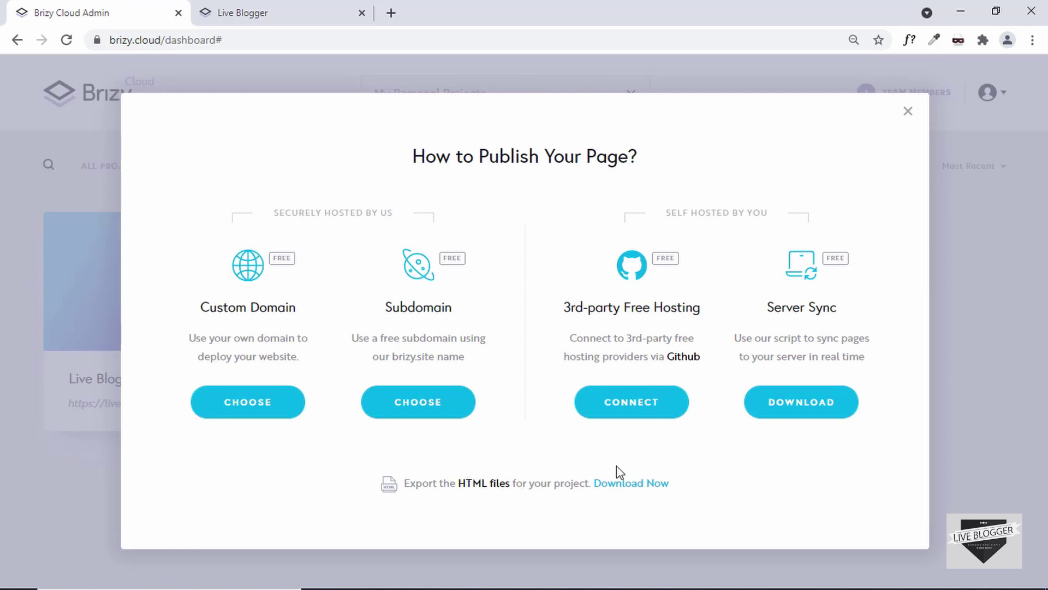
left_click(615, 484)
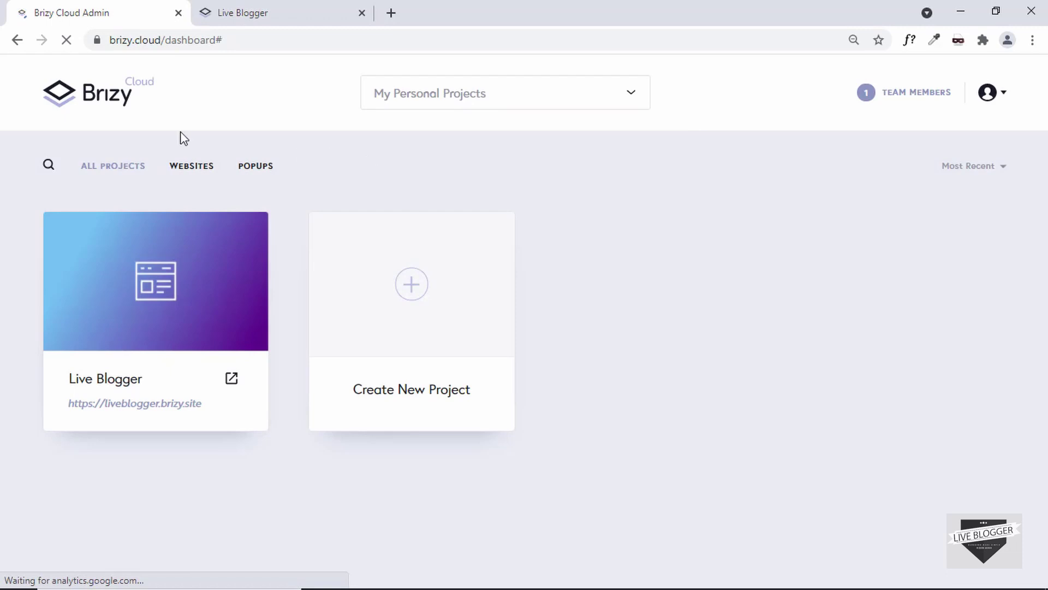
mouse_move(175, 237)
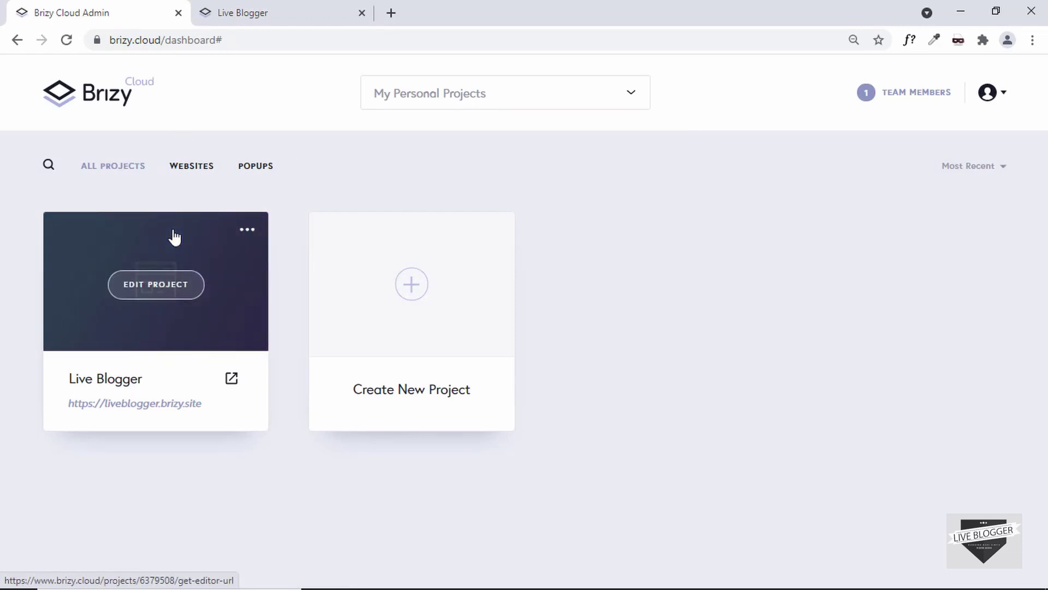